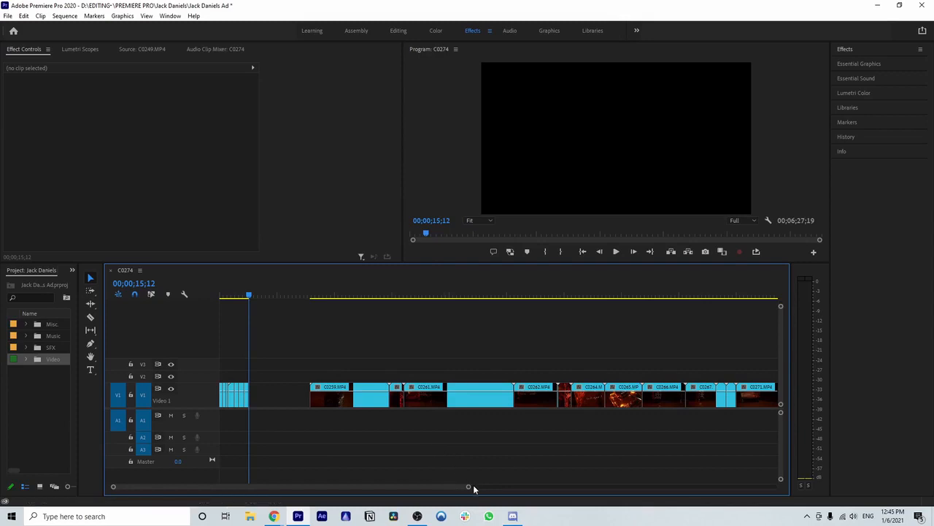
drag(469, 489, 409, 487)
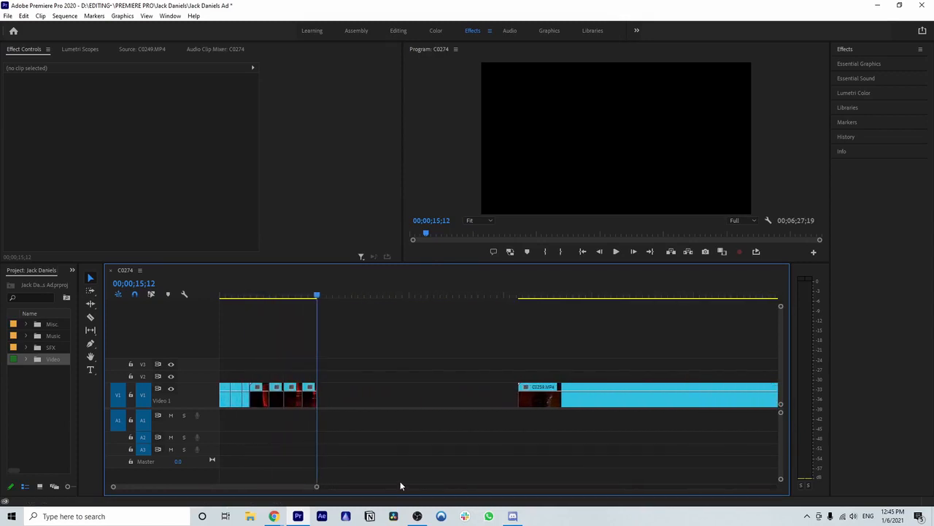
drag(323, 488, 582, 487)
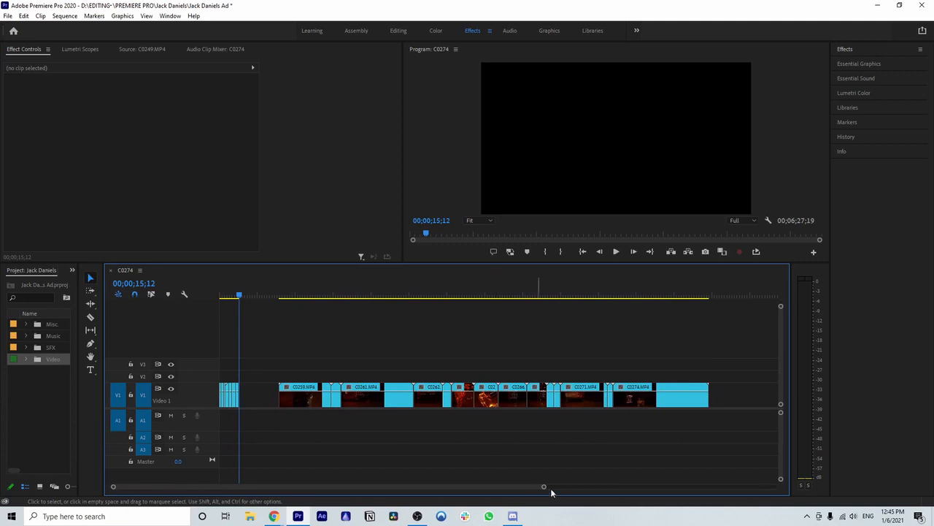
drag(546, 490, 525, 486)
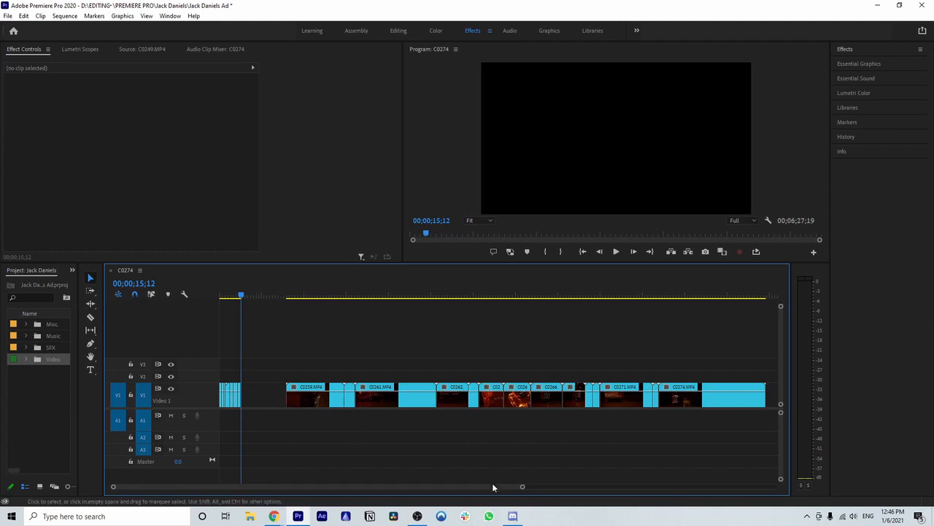
drag(522, 487, 372, 488)
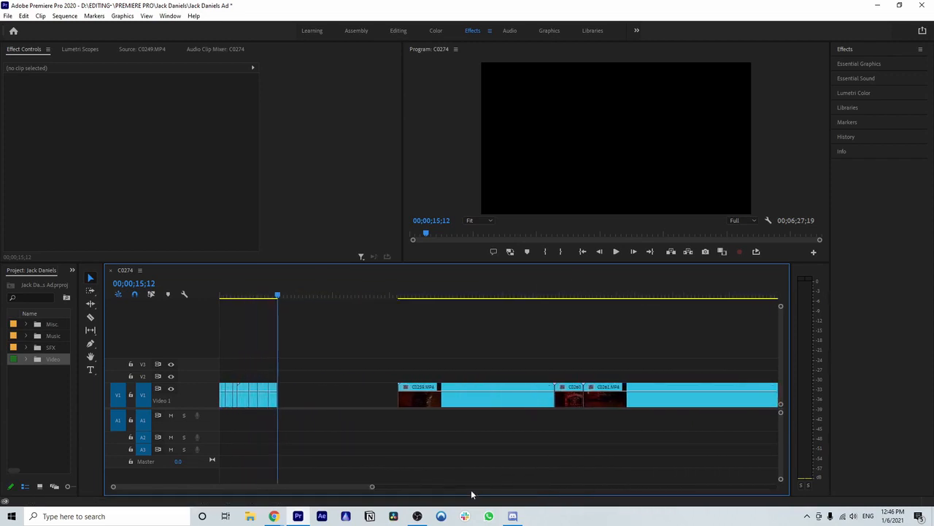
Step: Place the playhead at the start of clip C0259.MP4, 00;00;47;07, with the timeline zoomed in on that clip
drag(297, 297, 397, 297)
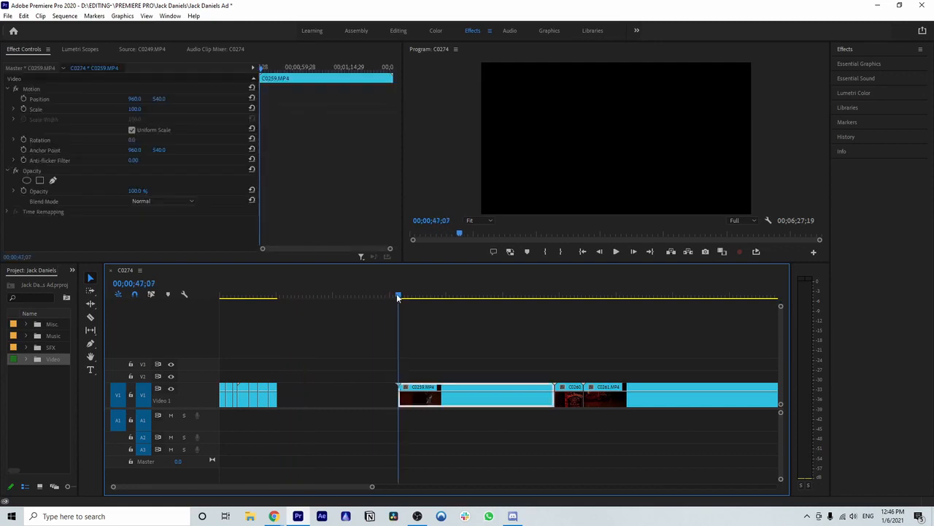
drag(371, 488, 363, 427)
scroll(384, 448, down, 5)
click(284, 297)
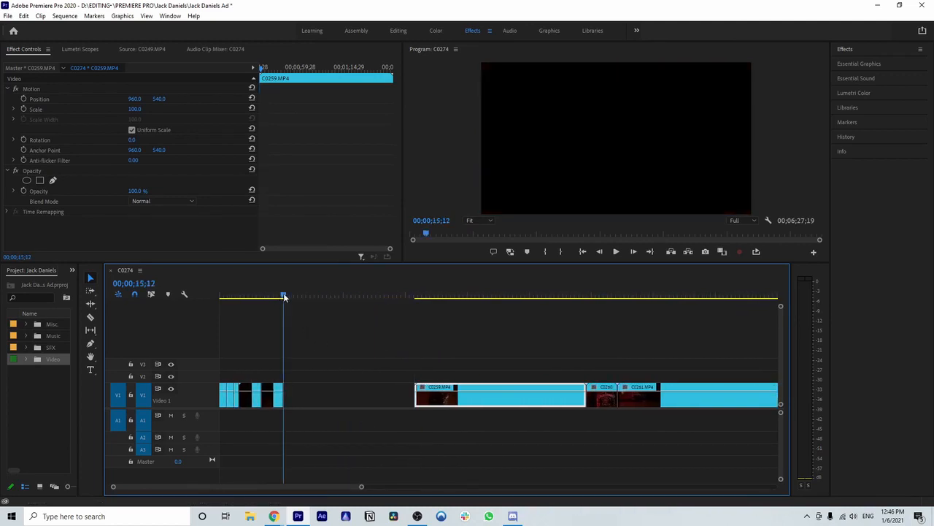
drag(362, 487, 339, 486)
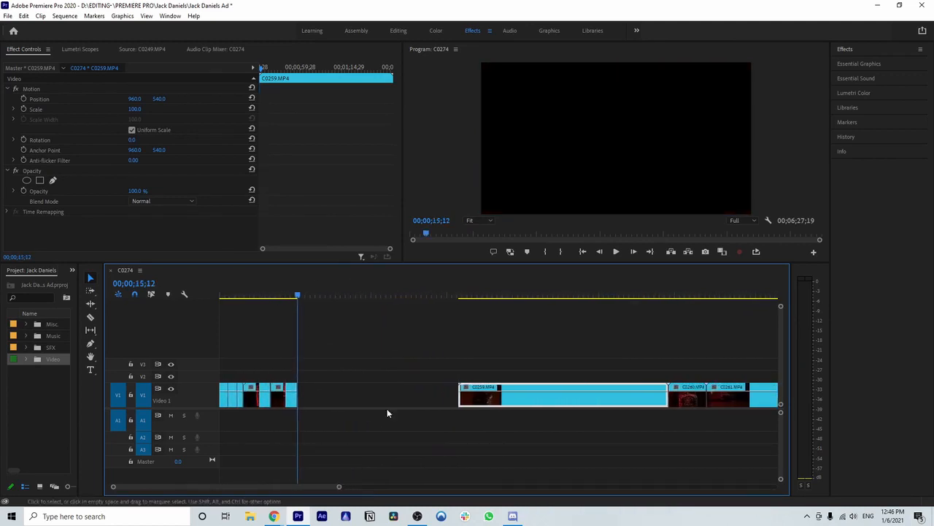
click(459, 299)
scroll(467, 326, down, 5)
drag(357, 487, 597, 427)
drag(582, 488, 365, 433)
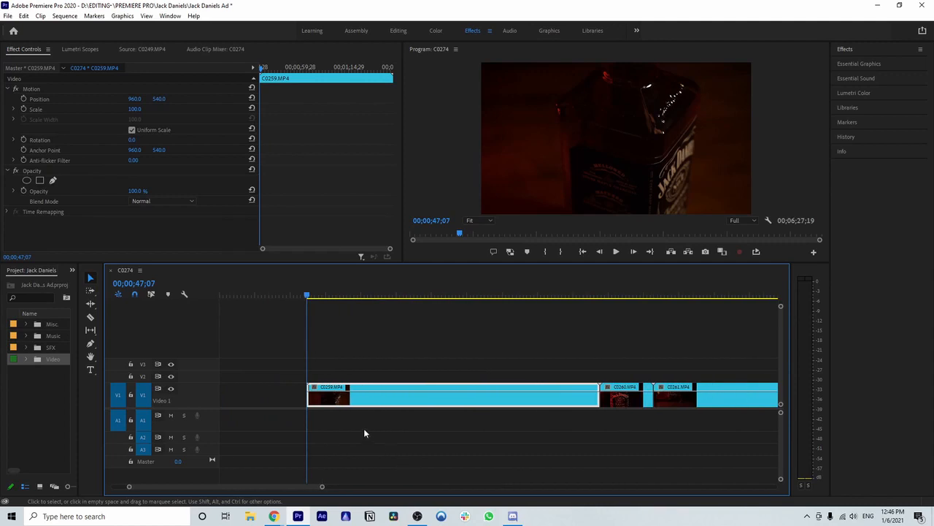
Step: Play and scrub through clip C0259.MP4 to look for a usable shot of the bottle
key(space)
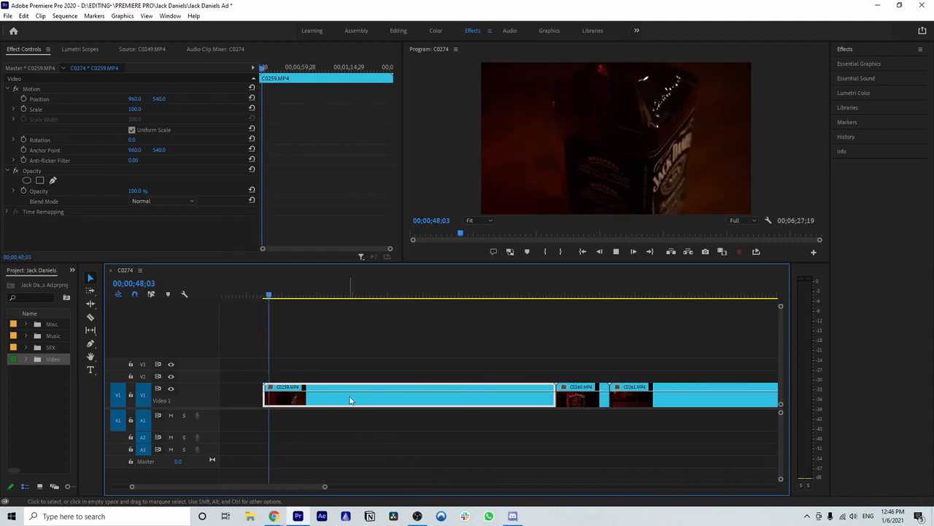
key(space)
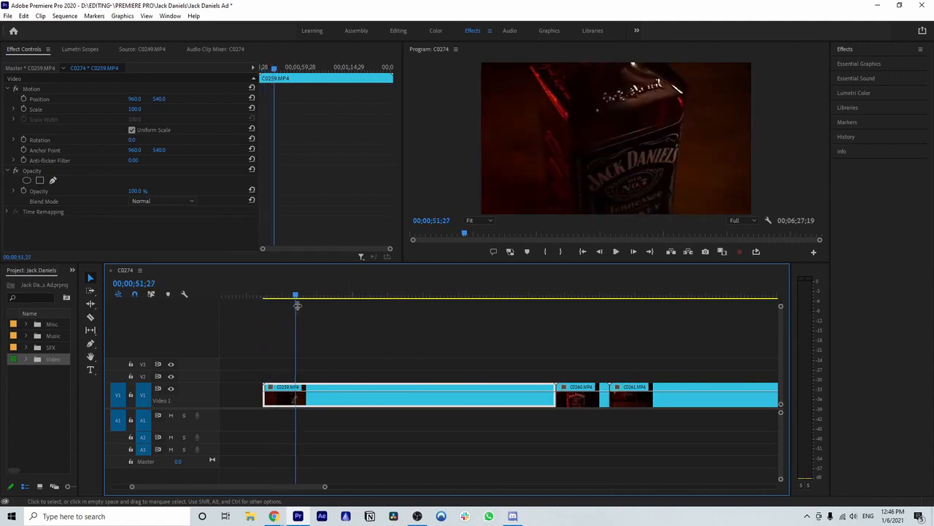
drag(296, 295, 268, 296)
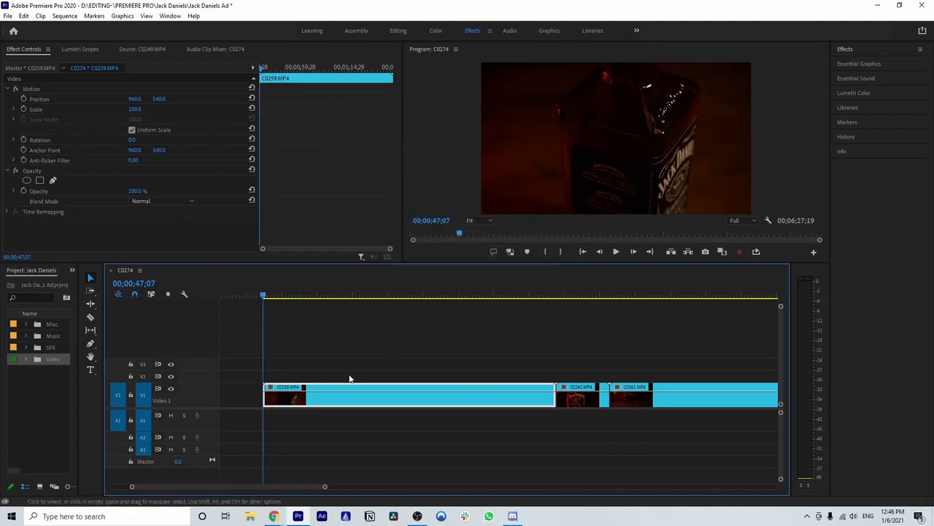
key(space)
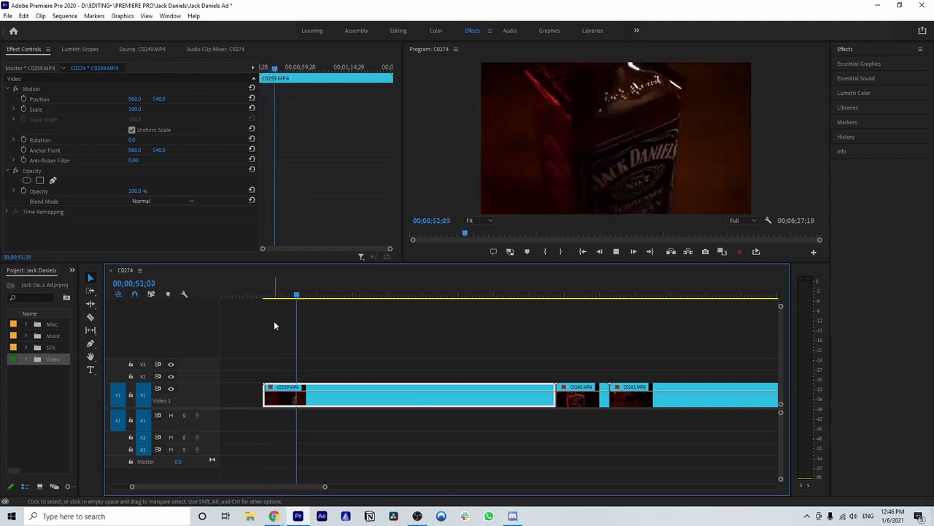
click(302, 296)
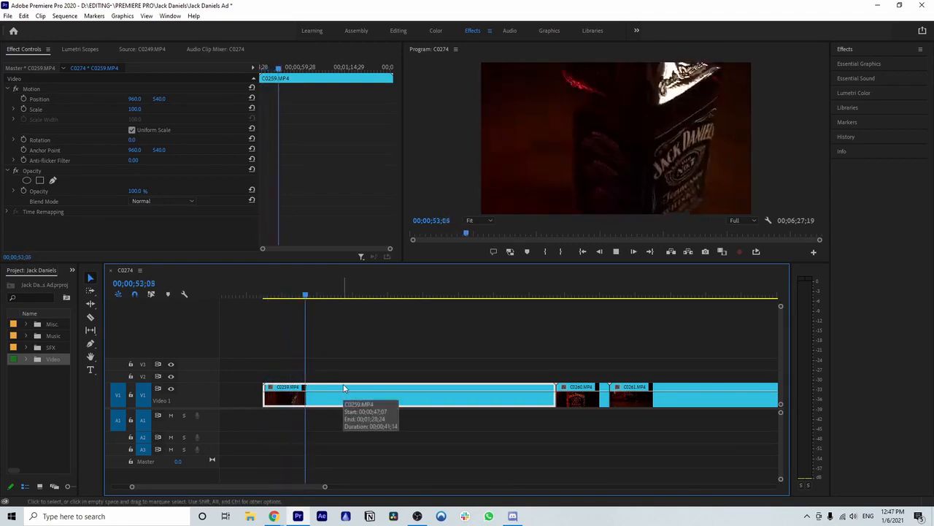
key(space)
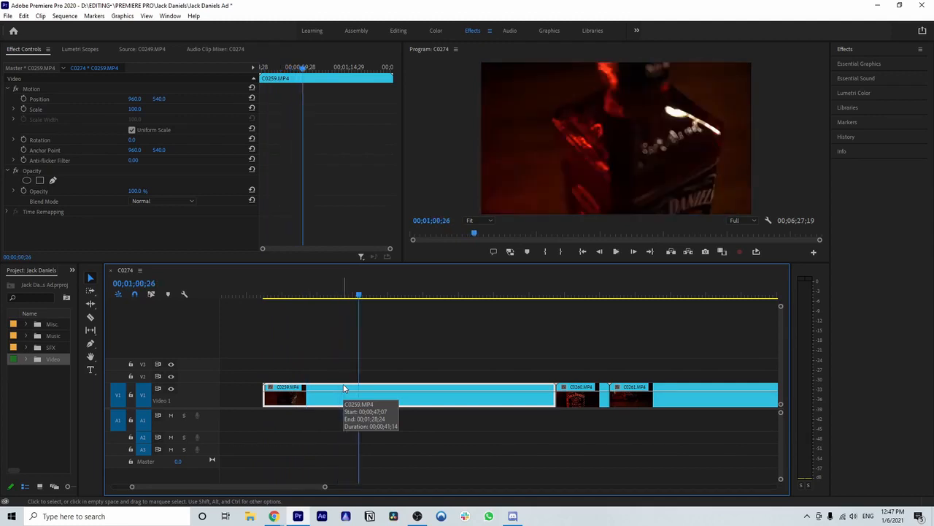
drag(387, 296, 272, 297)
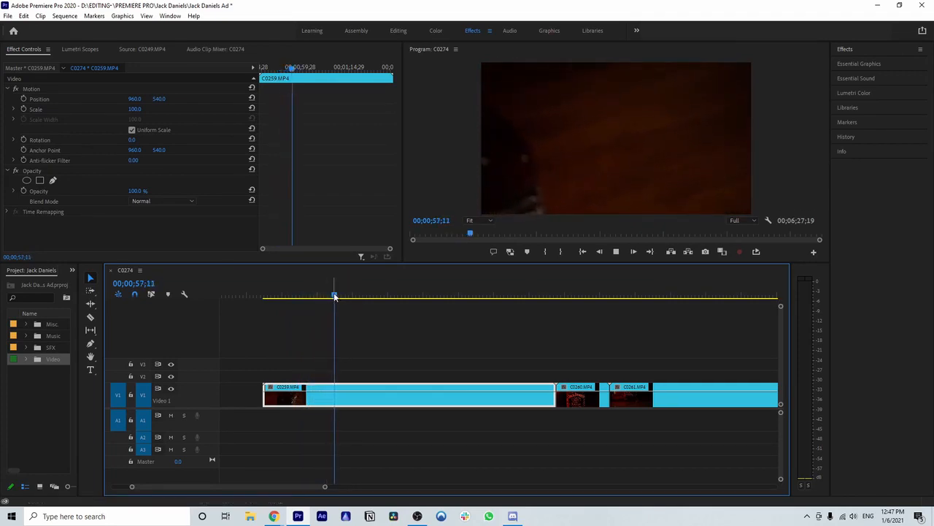
drag(334, 295, 361, 296)
key(space)
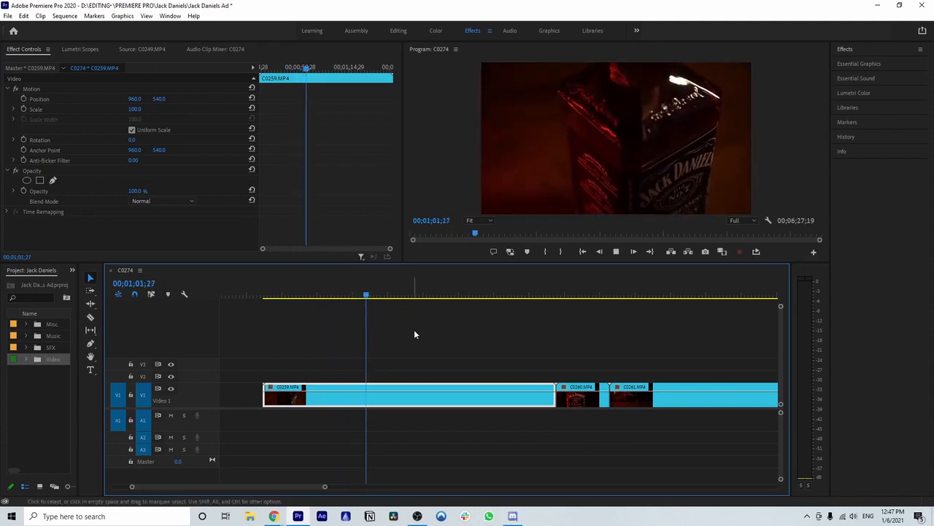
scroll(424, 346, down, 2)
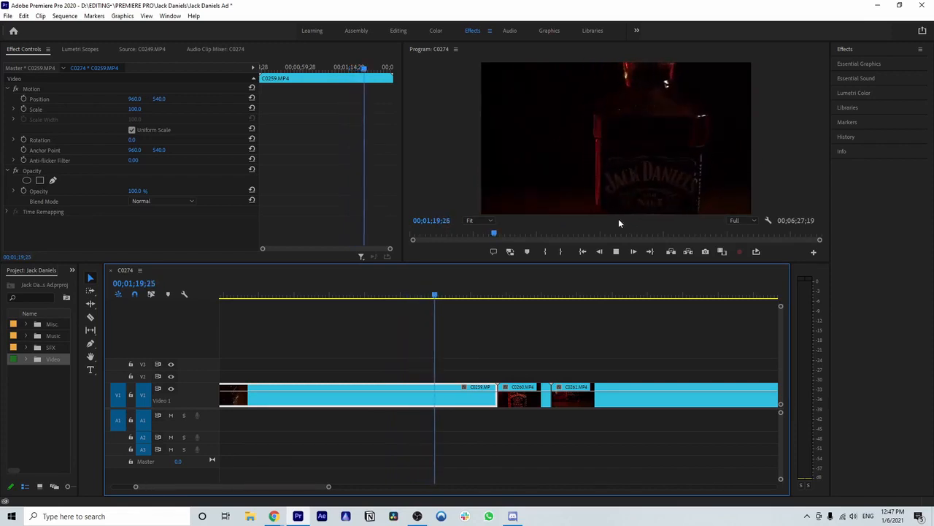
Step: Split clip C0259.MP4 at 00;01;19;11, where the bottle is lit bright red
drag(448, 296, 417, 301)
key(space)
key(space)
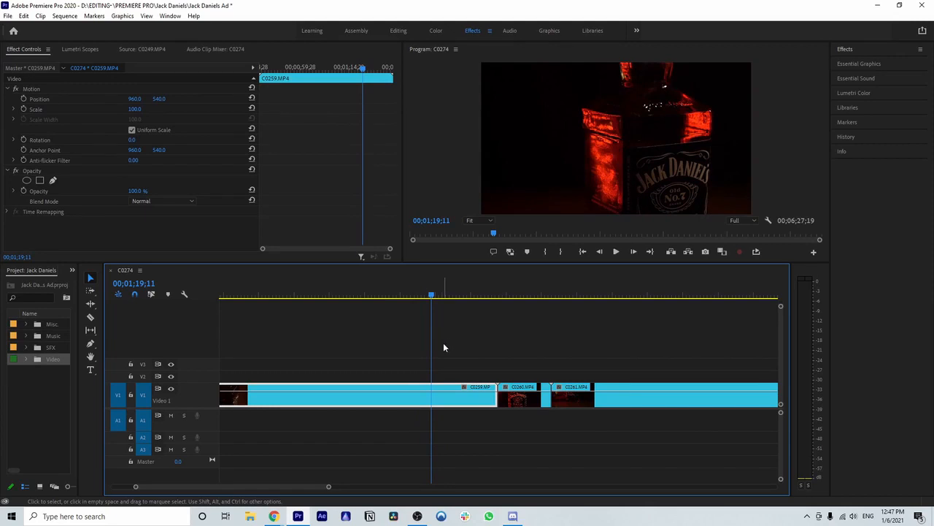
key(c)
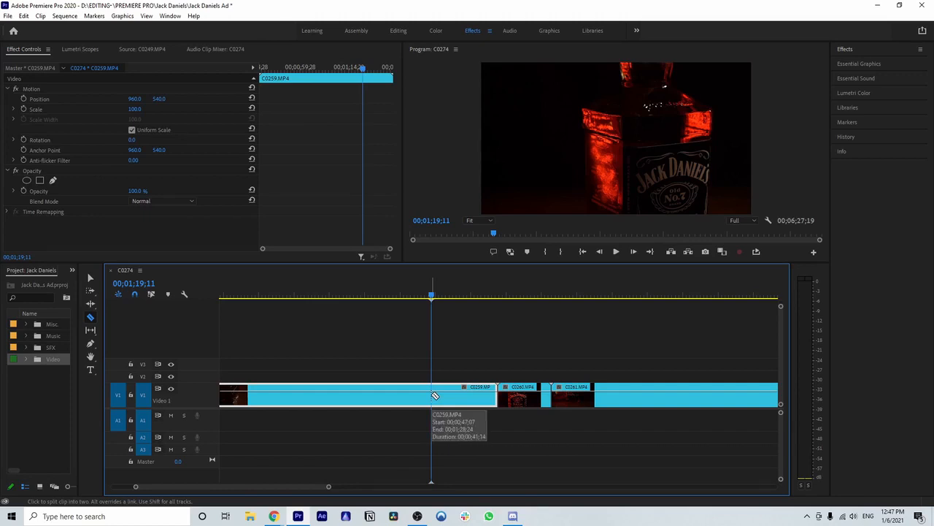
click(435, 396)
Step: Split clip C0259.MP4 again at 00;01;21;10 to end the short bottle shot
key(space)
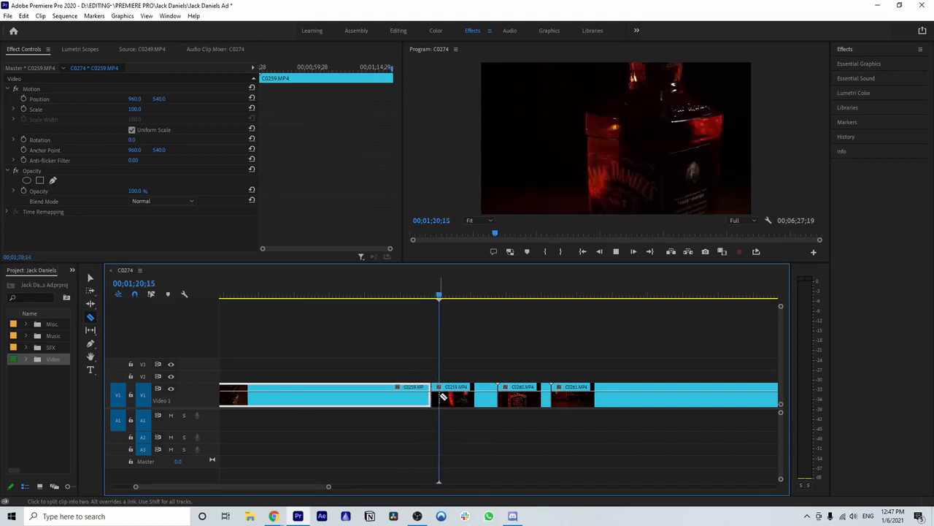
key(space)
click(450, 394)
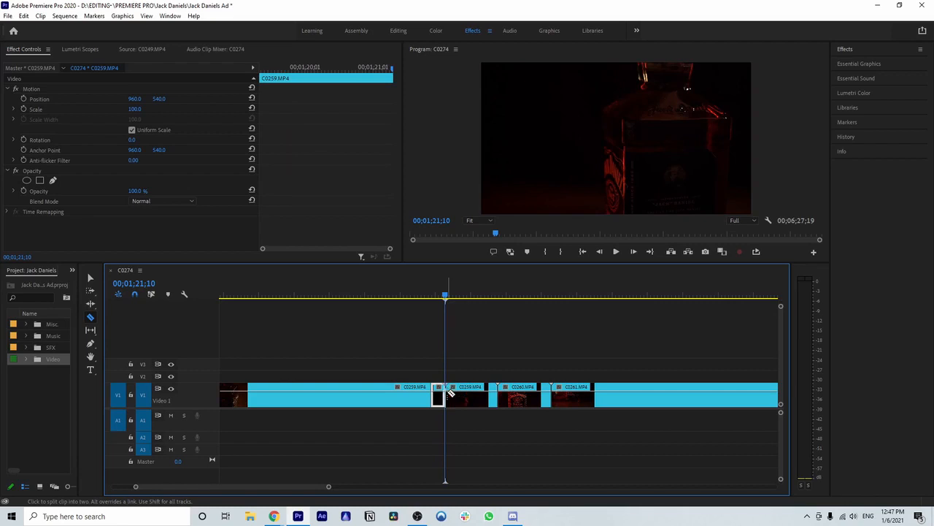
Step: Review the rest of C0259.MP4 and delete its portions after and before the short bottle shot
key(v)
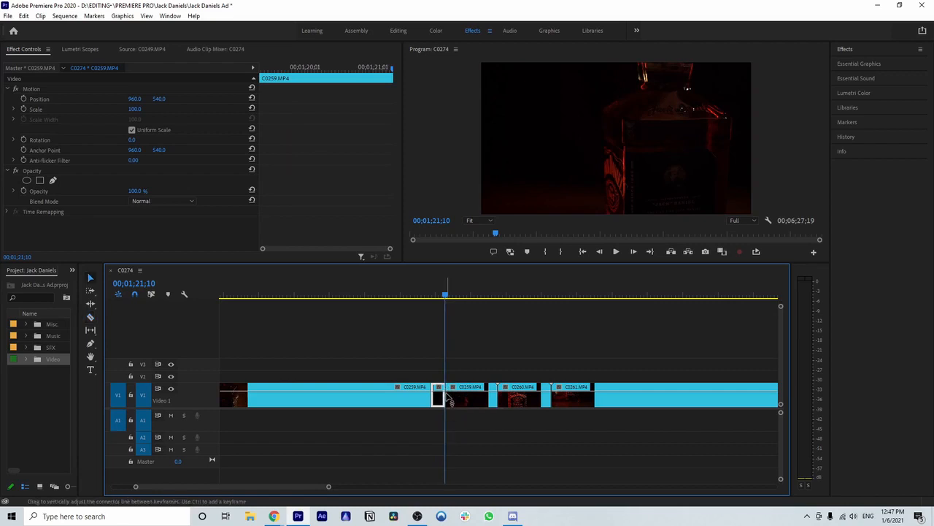
click(437, 296)
key(space)
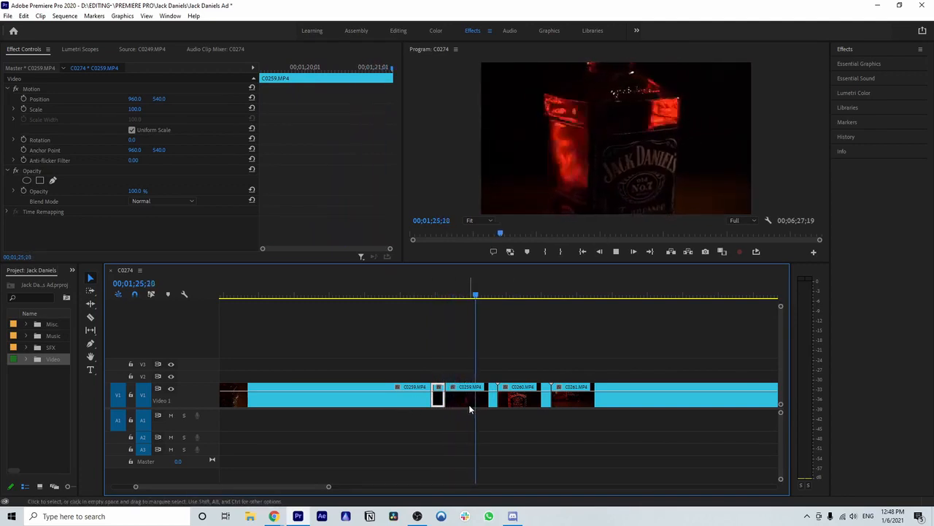
key(space)
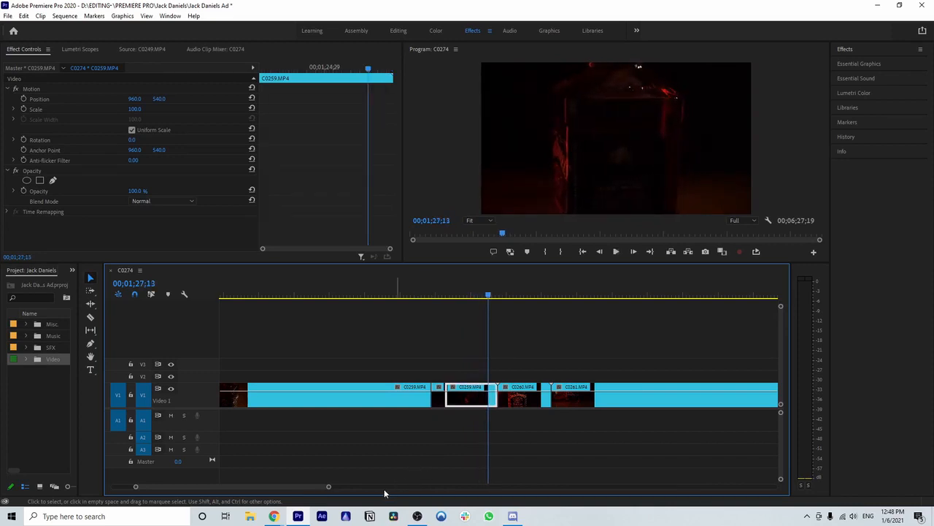
drag(329, 486, 358, 484)
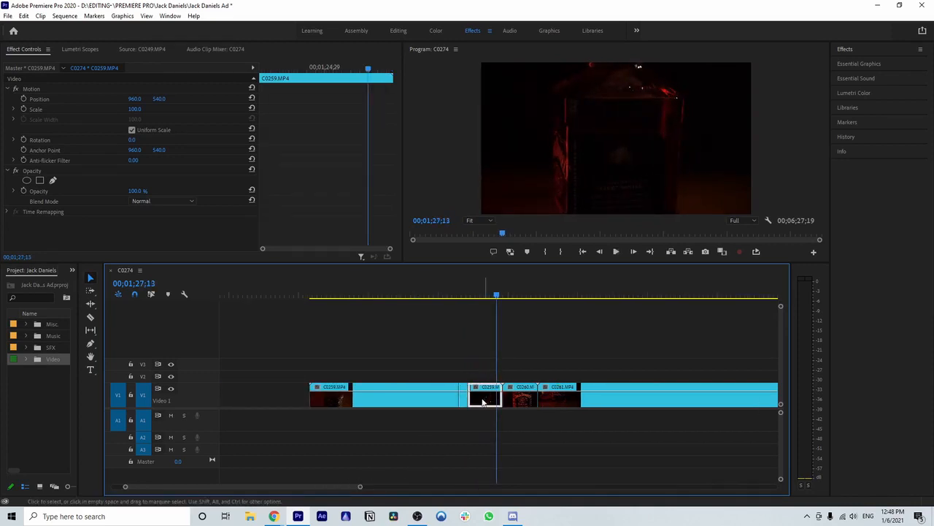
key(Delete)
click(432, 400)
key(Delete)
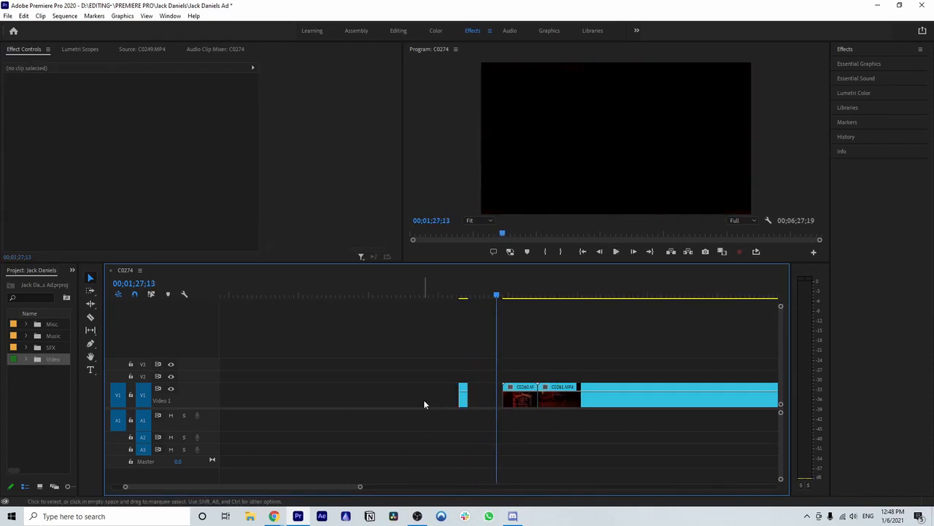
Step: Close the gap before the short C0259.MP4 shot so that it directly follows the earlier trimmed clips
click(463, 299)
drag(363, 486, 385, 487)
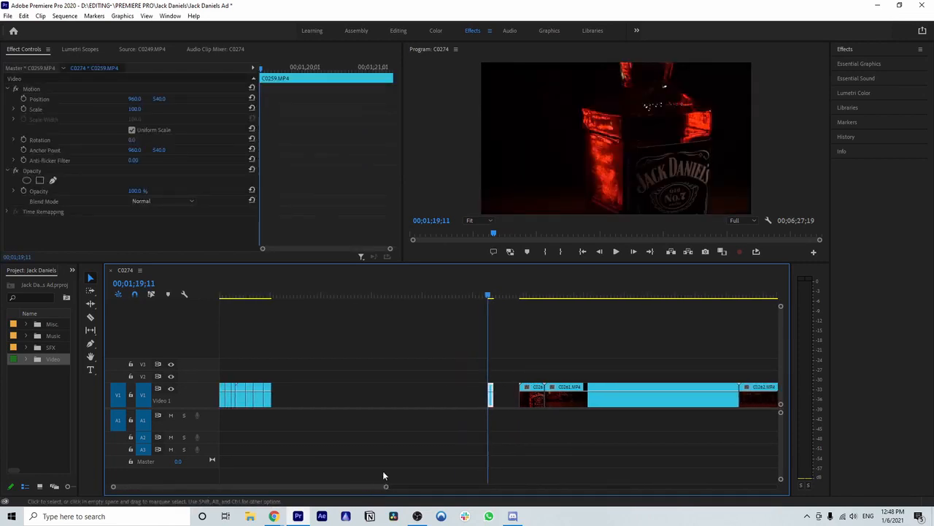
click(363, 398)
key(Delete)
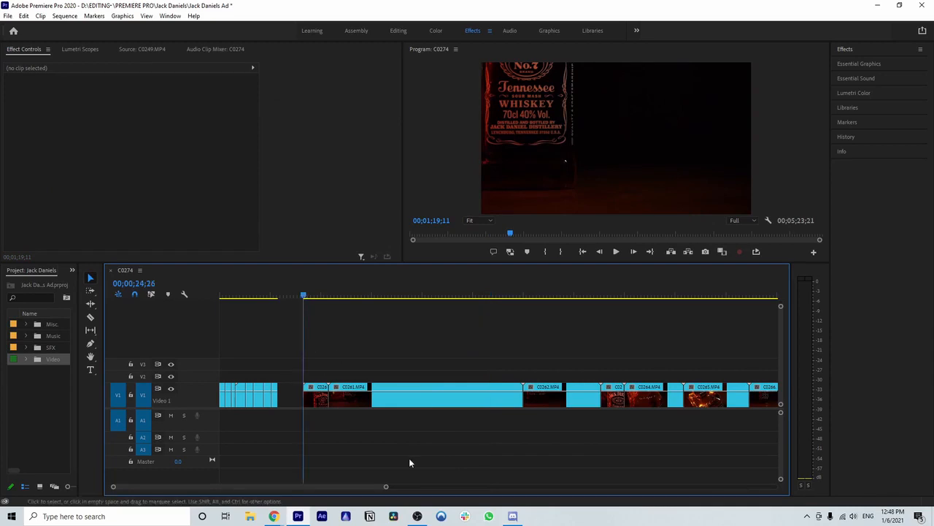
Step: Play clip C0260.MP4 from its start with the timeline zoomed in around it
drag(387, 487, 317, 488)
key(space)
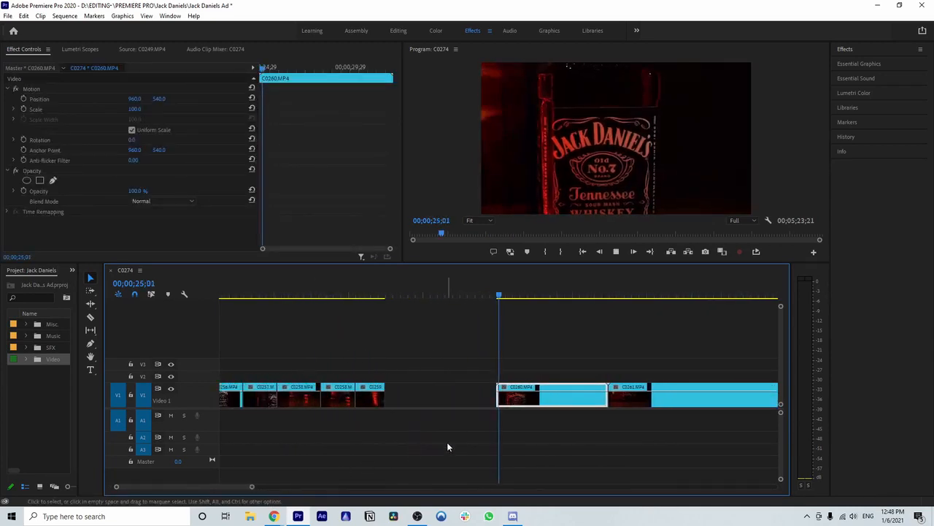
scroll(448, 442, down, 1)
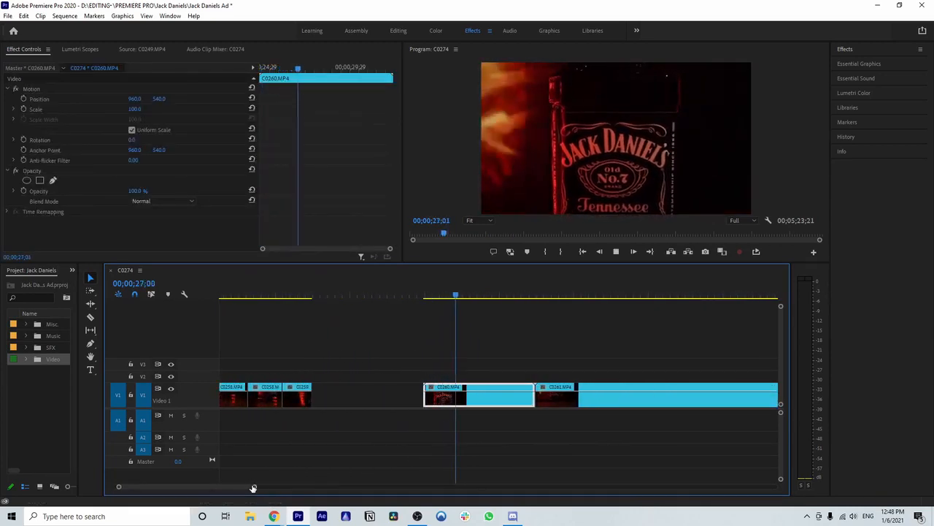
drag(253, 488, 242, 488)
scroll(411, 404, down, 1)
key(space)
Step: Review the opening of clip C0260.MP4 and split it at 00;00;26;16 to start the short bottle shot
drag(495, 303, 428, 299)
key(space)
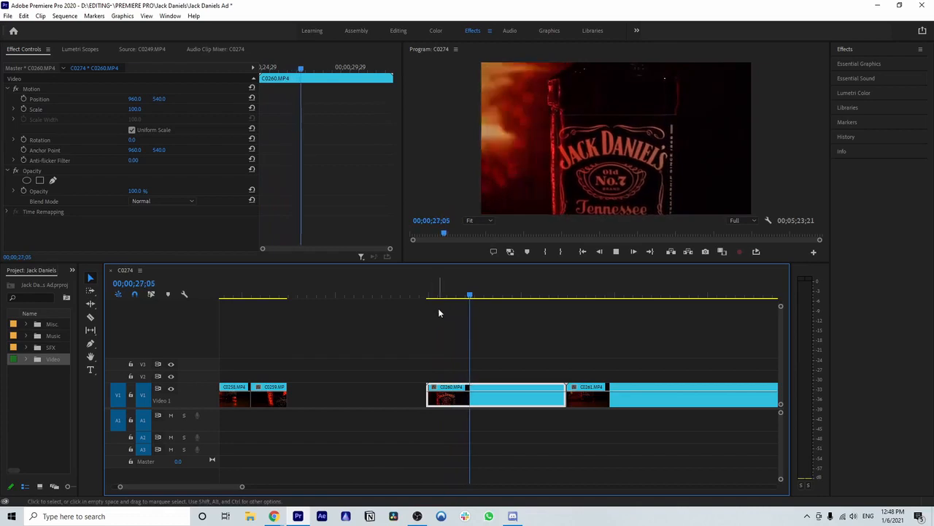
click(434, 298)
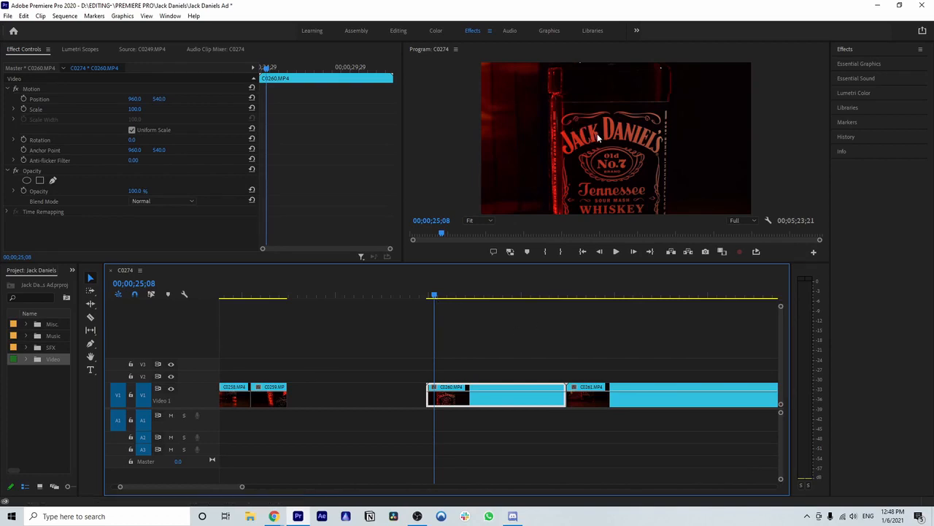
key(space)
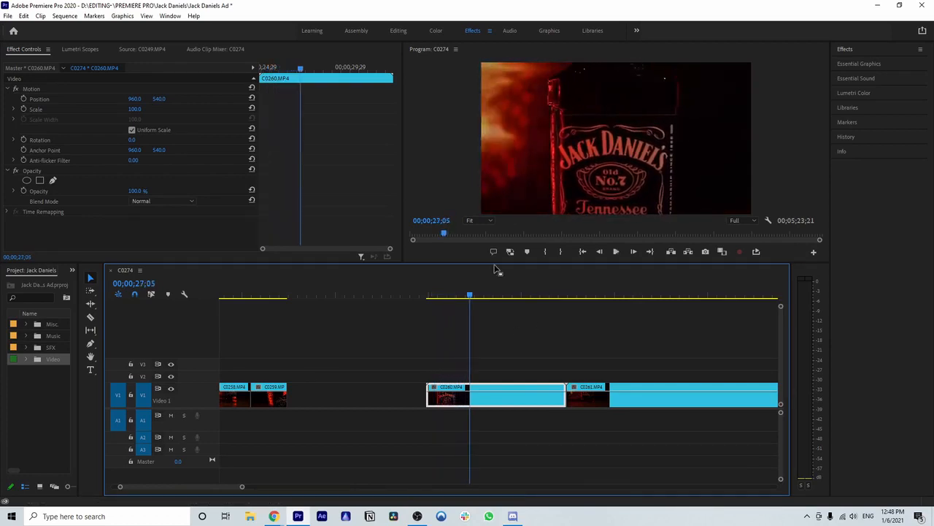
drag(469, 298, 447, 302)
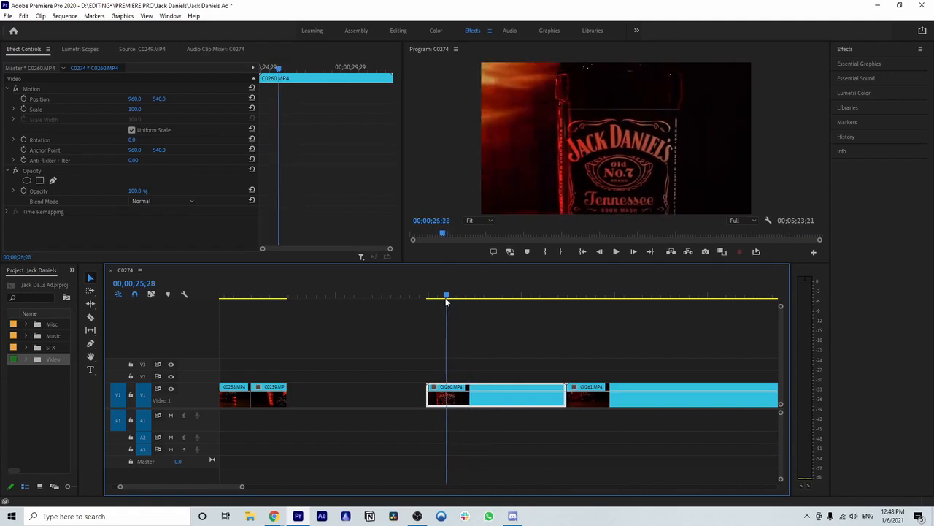
key(Right)
key(Right)
key(Right)
key(Right)
key(Right)
key(Right)
key(Right)
key(Right)
key(Right)
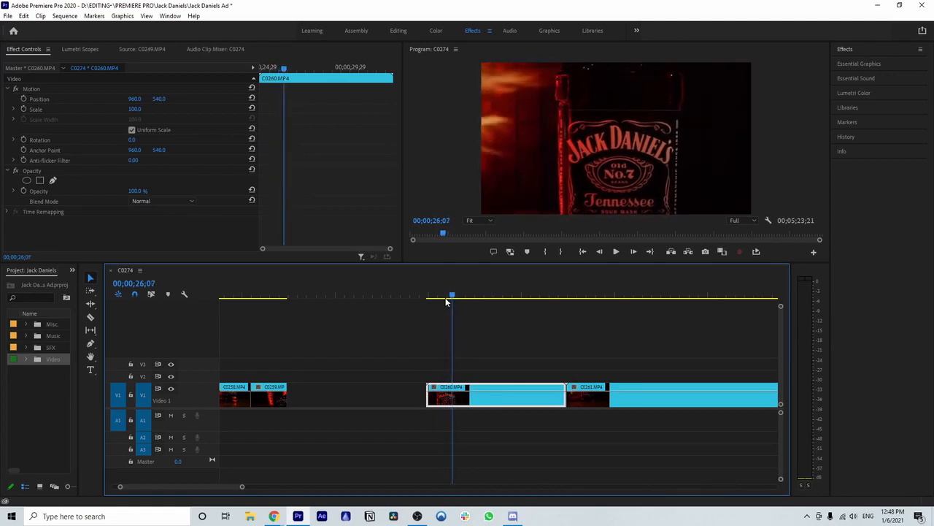
key(Right)
key(Right)
key(Right)
key(Right)
key(Right)
key(Right)
key(Right)
key(Right)
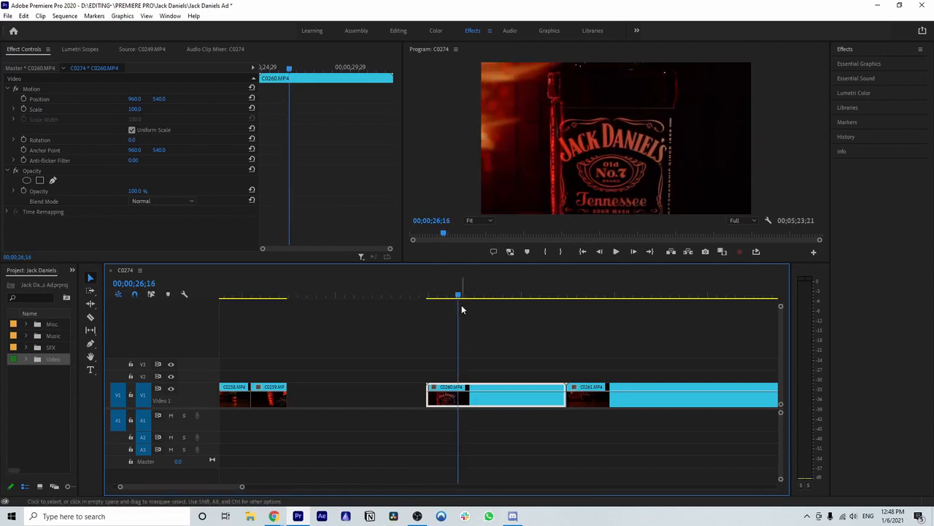
key(c)
click(463, 393)
Step: Split clip C0260.MP4 again at 00;00;29;00 to end the short bottle shot
key(space)
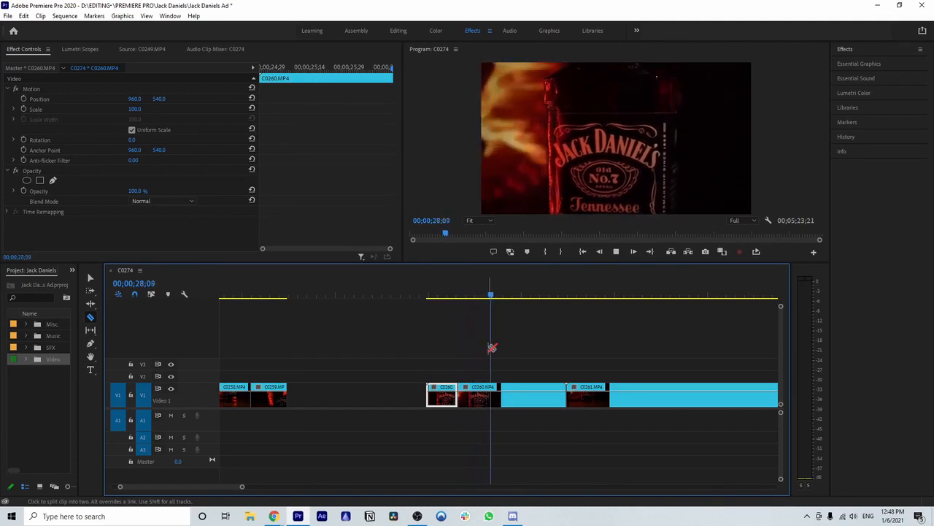
key(space)
drag(512, 296, 504, 297)
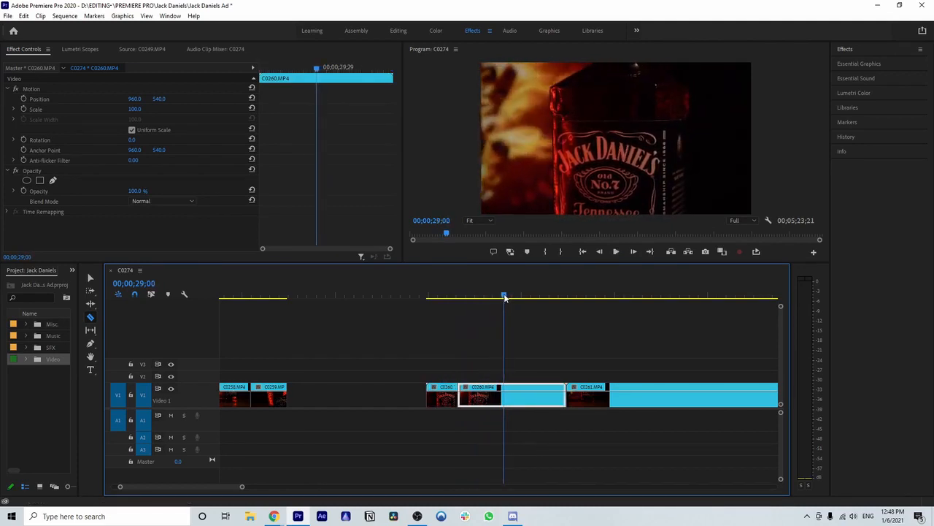
click(509, 393)
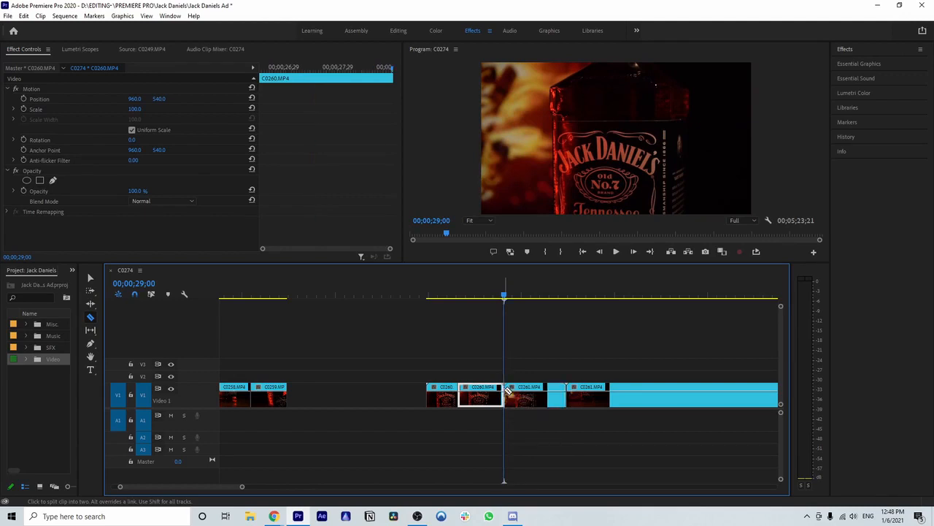
Step: Delete the portions of C0260.MP4 before and after the short bottle shot
key(Delete)
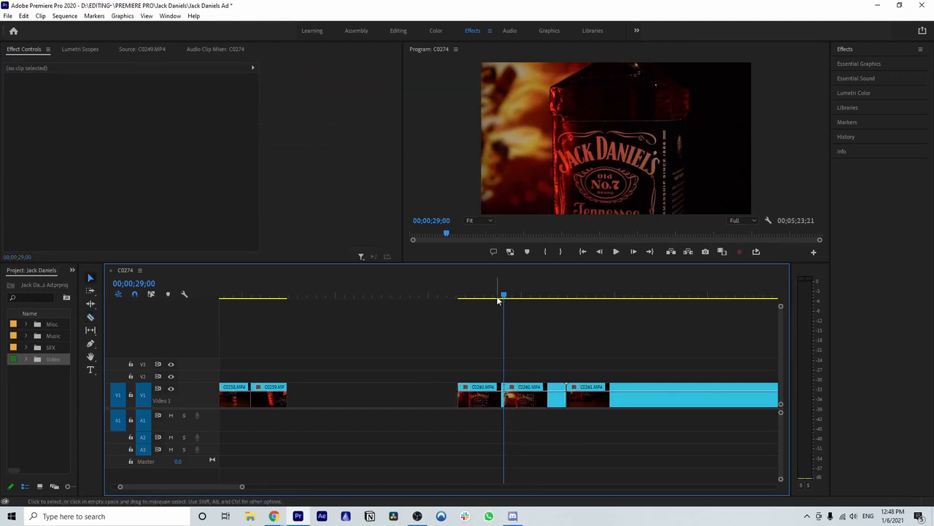
key(space)
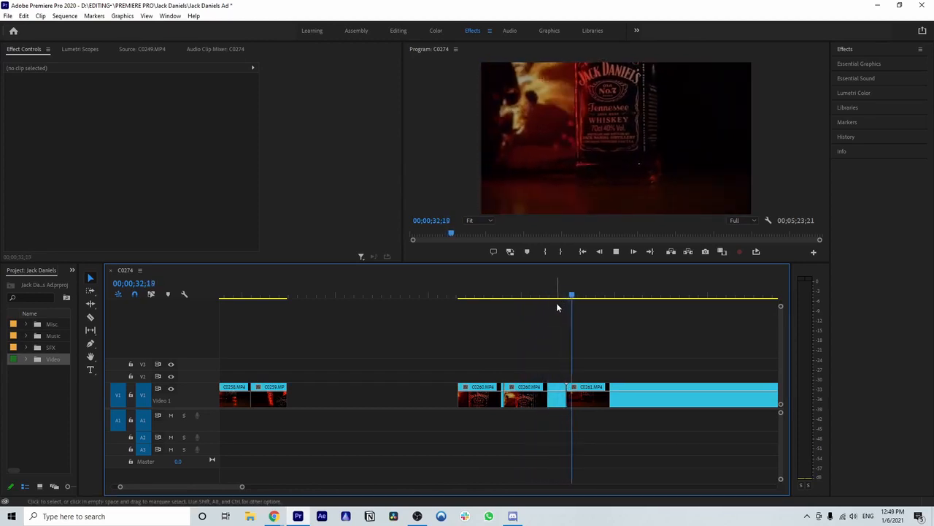
click(538, 399)
key(Delete)
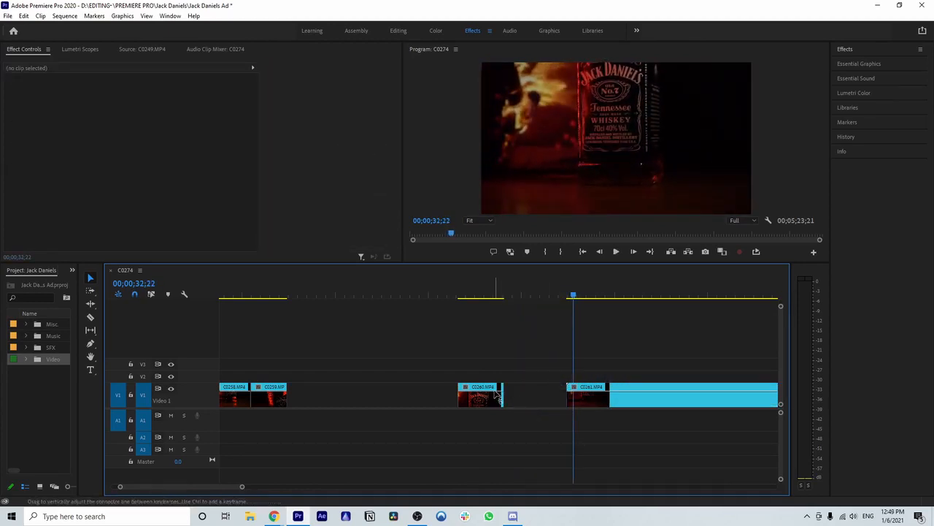
Step: Move the short C0260.MP4 shot directly behind the trimmed C0259.MP4 clip and check the join
drag(488, 386, 323, 394)
click(292, 296)
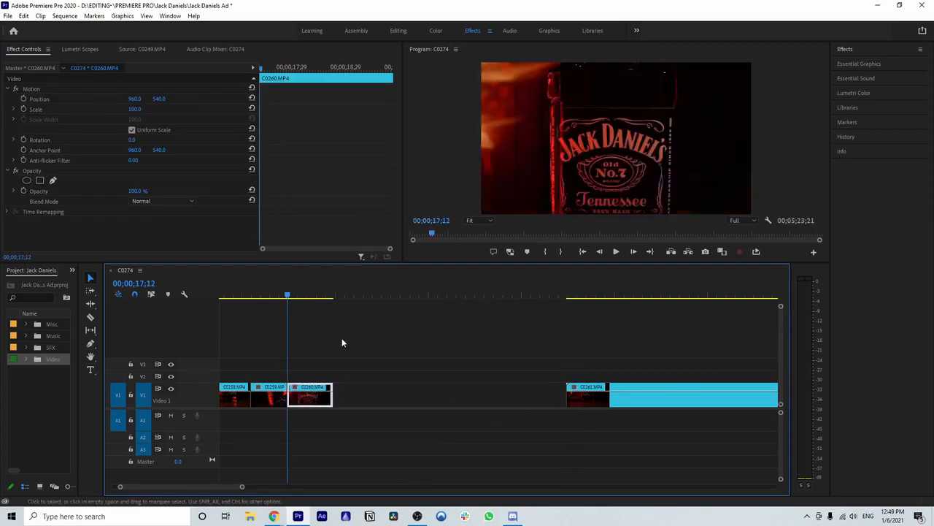
scroll(423, 356, down, 5)
scroll(365, 384, up, 3)
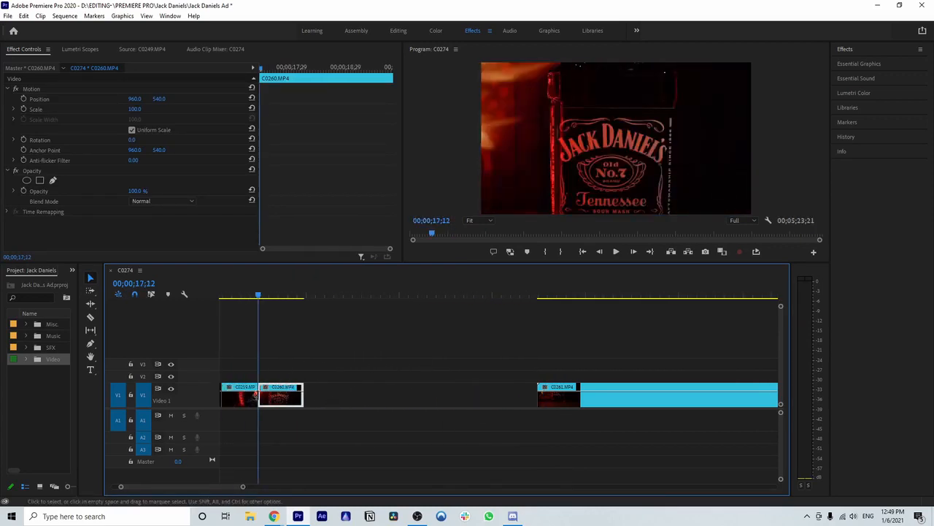
mouse_move(261, 295)
mouse_down()
mouse_move(290, 301)
mouse_move(259, 299)
mouse_move(275, 300)
mouse_up()
Step: Play clip C0261.MP4 from its start and examine the footage for a usable bottle shot
scroll(455, 359, down, 3)
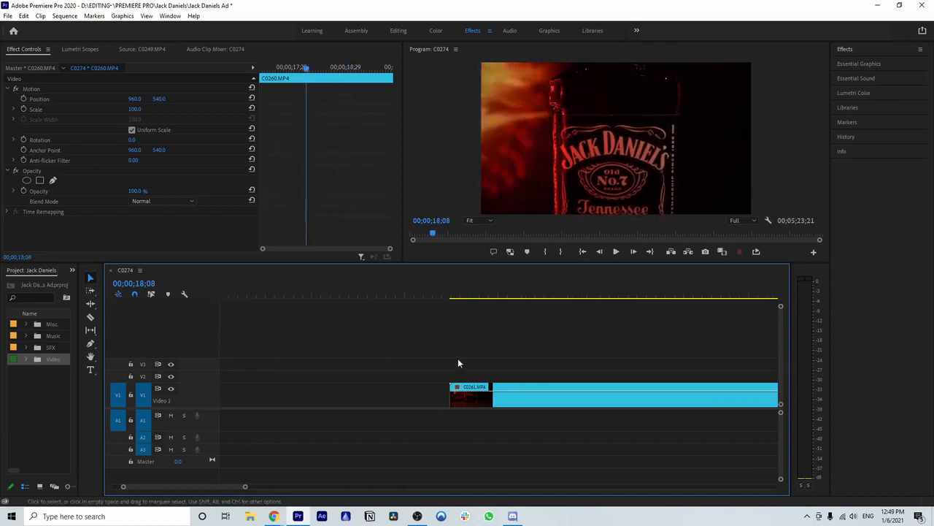
click(449, 300)
scroll(407, 411, down, 4)
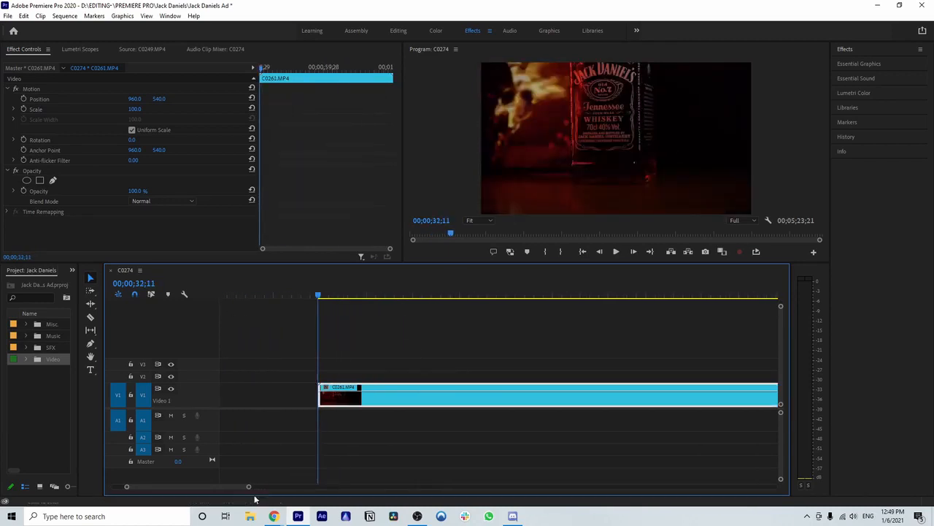
drag(249, 488, 273, 487)
scroll(381, 422, down, 3)
key(space)
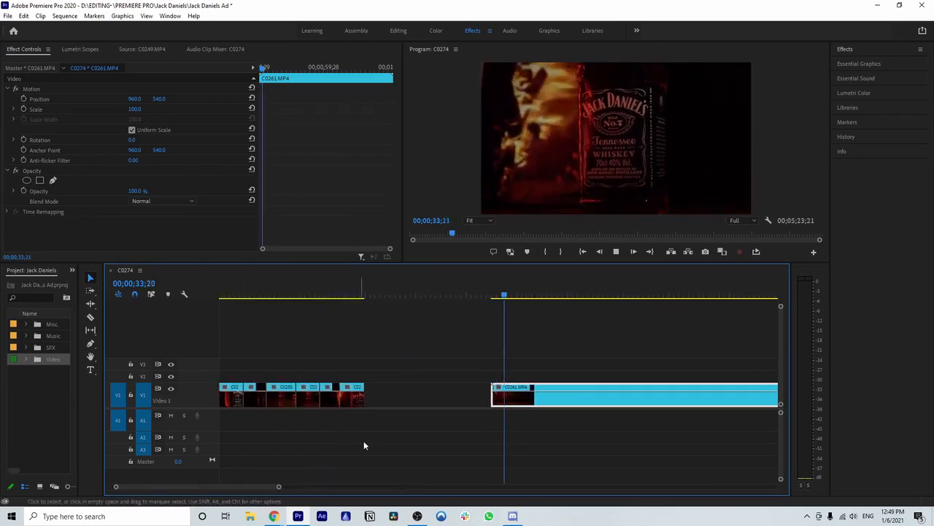
scroll(380, 448, down, 5)
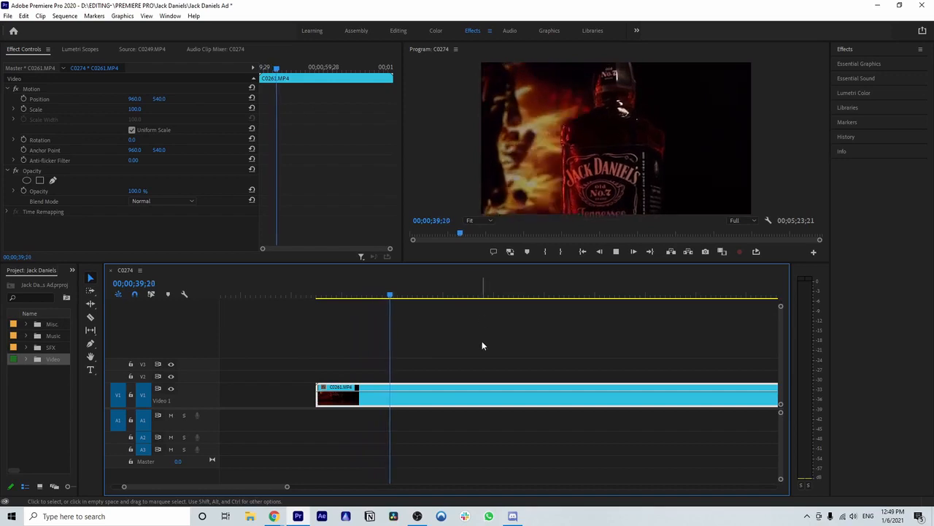
scroll(469, 369, down, 2)
drag(290, 487, 336, 487)
scroll(423, 446, down, 7)
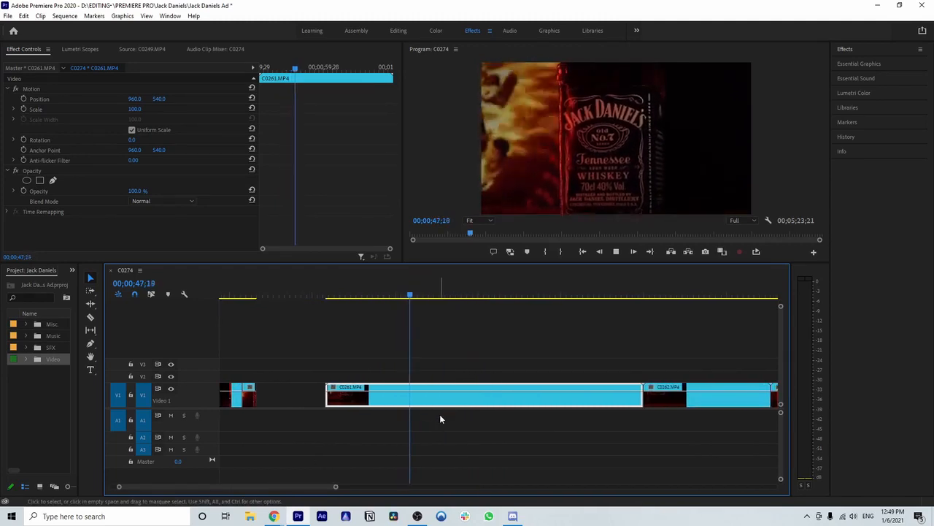
drag(423, 297, 432, 297)
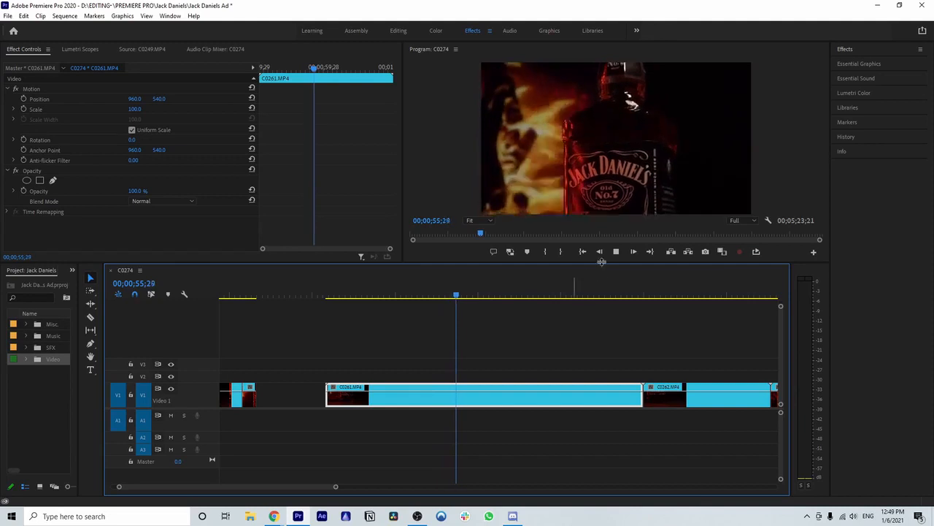
Step: Split clip C0261.MP4 at 00;00;54;18 and 00;00;56;25 to isolate a short bottle shot
key(space)
drag(461, 297, 449, 297)
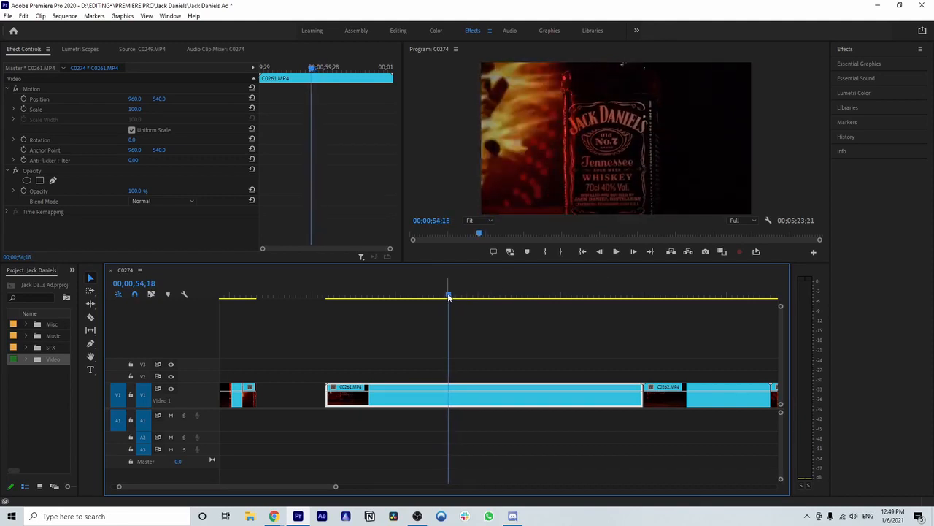
key(c)
click(452, 391)
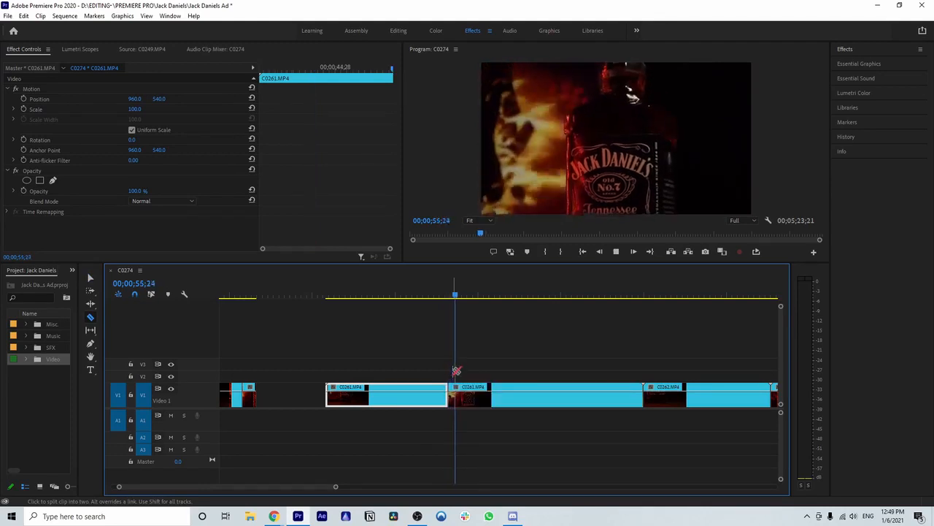
key(space)
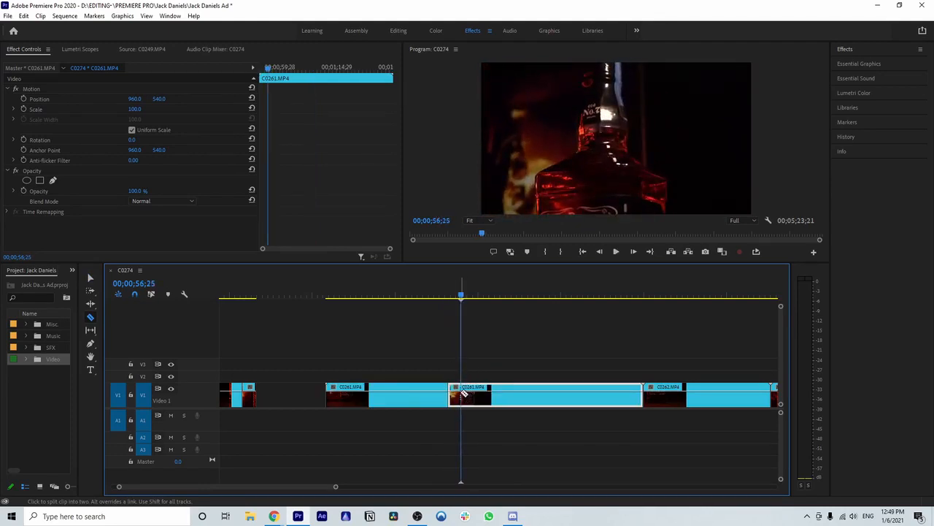
click(463, 395)
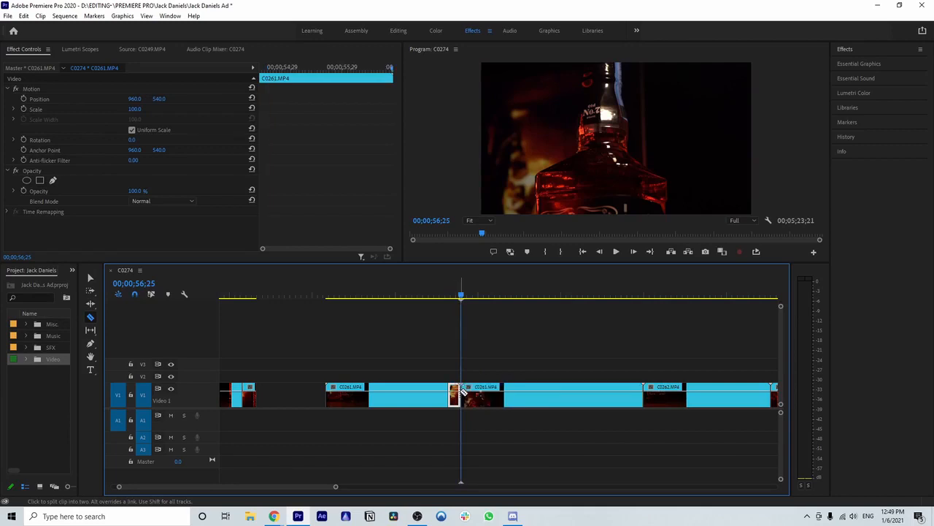
Step: Delete the portion of C0261.MP4 before the short bottle shot
key(v)
click(429, 398)
key(Delete)
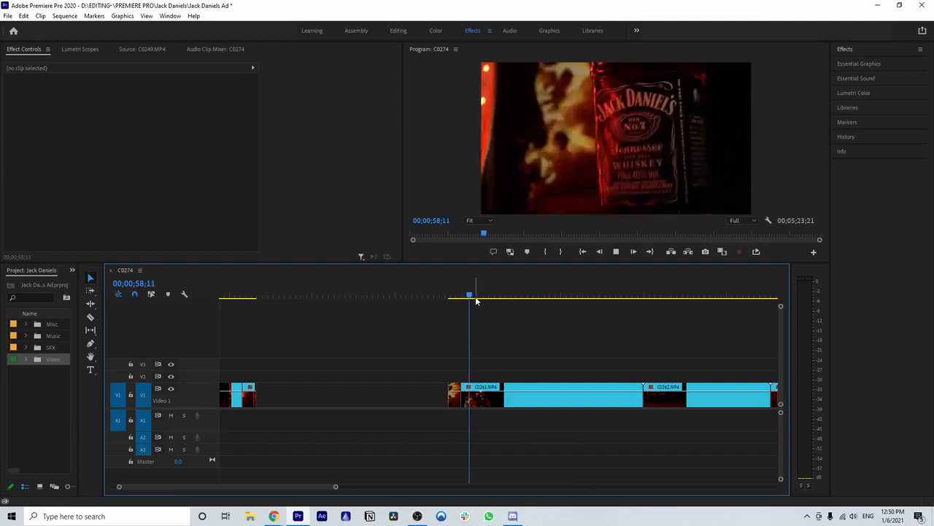
Step: Review and delete the rest of C0261.MP4 after the short shot, and place the shot directly behind the trimmed C0260.MP4 clip
drag(472, 295, 485, 296)
key(space)
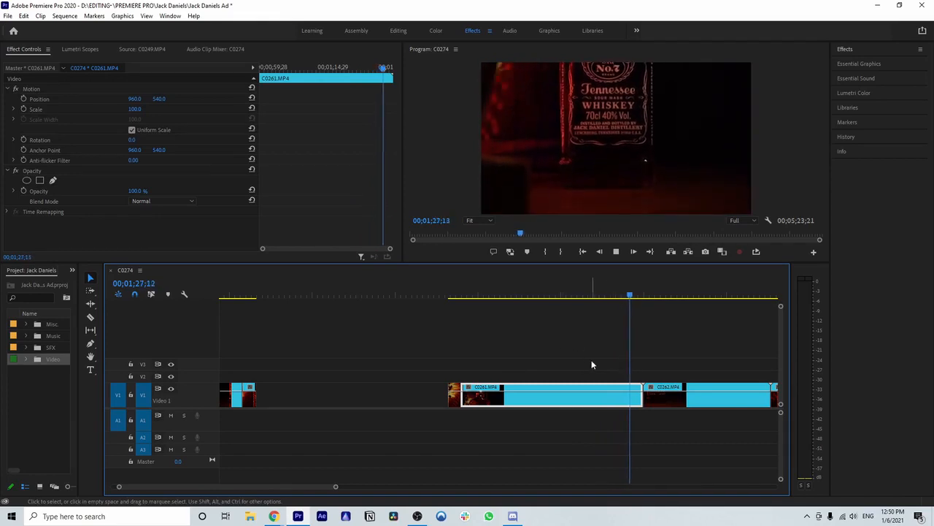
drag(637, 295, 450, 328)
key(space)
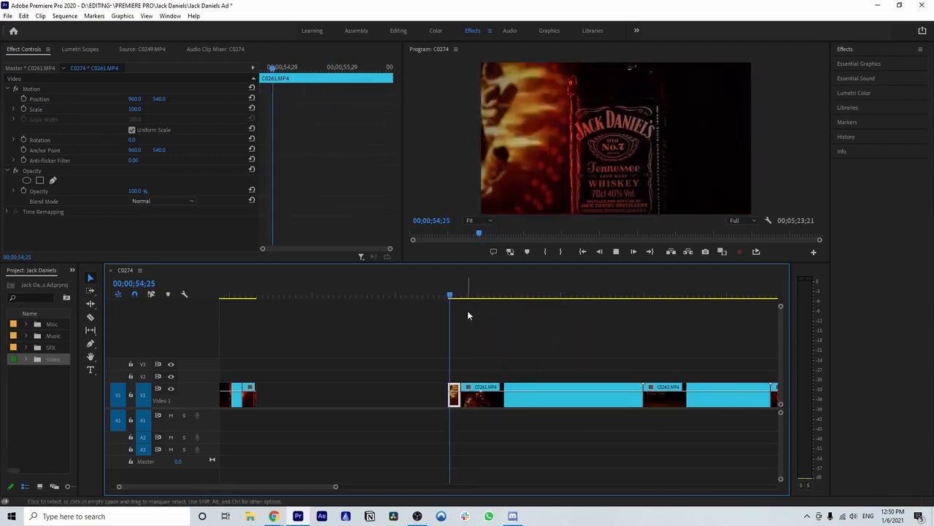
click(522, 405)
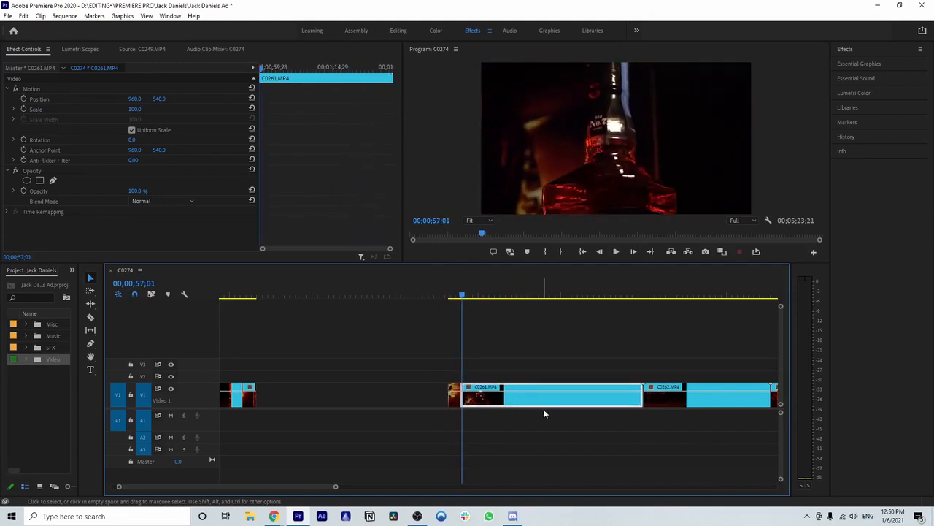
key(Delete)
drag(454, 401, 264, 402)
Step: Play the opening seconds of clip C0262.MP4 twice to judge the bottle footage
scroll(525, 402, down, 5)
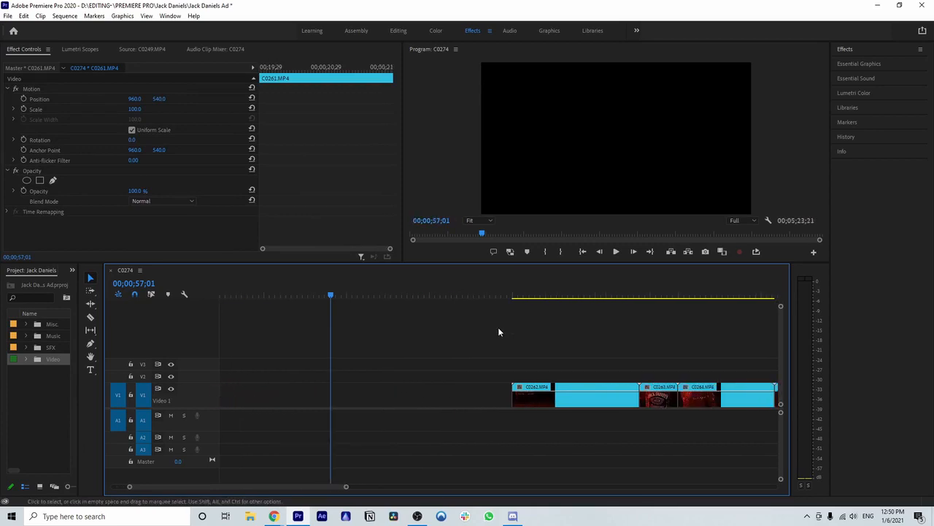
click(511, 298)
scroll(489, 351, down, 3)
key(space)
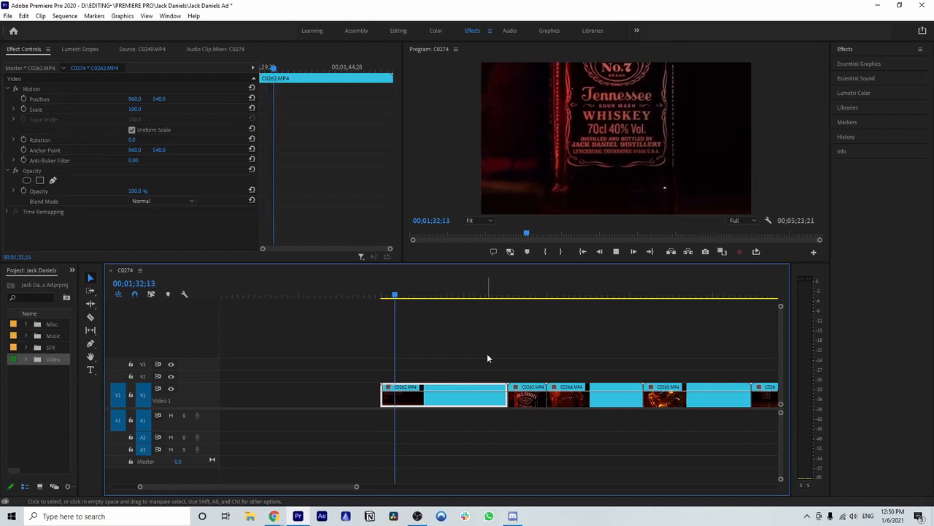
scroll(485, 355, down, 1)
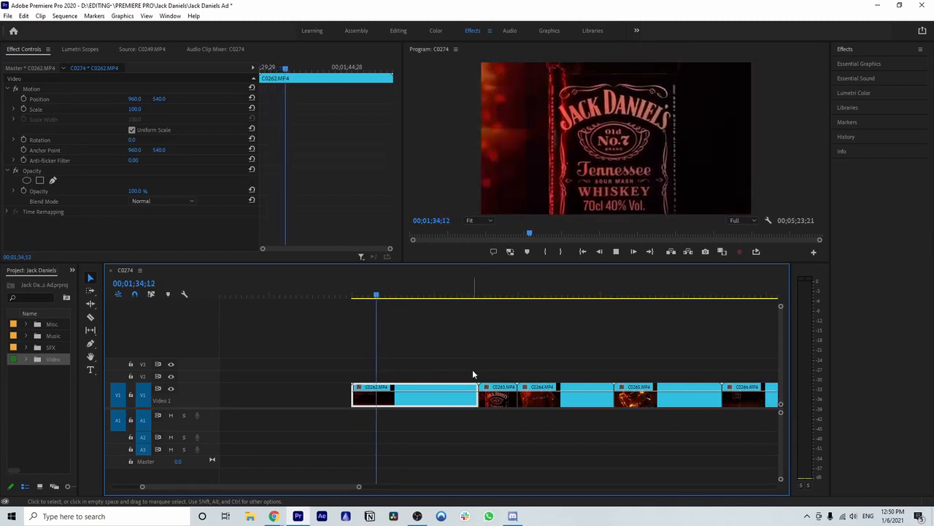
scroll(463, 369, down, 1)
click(310, 297)
key(space)
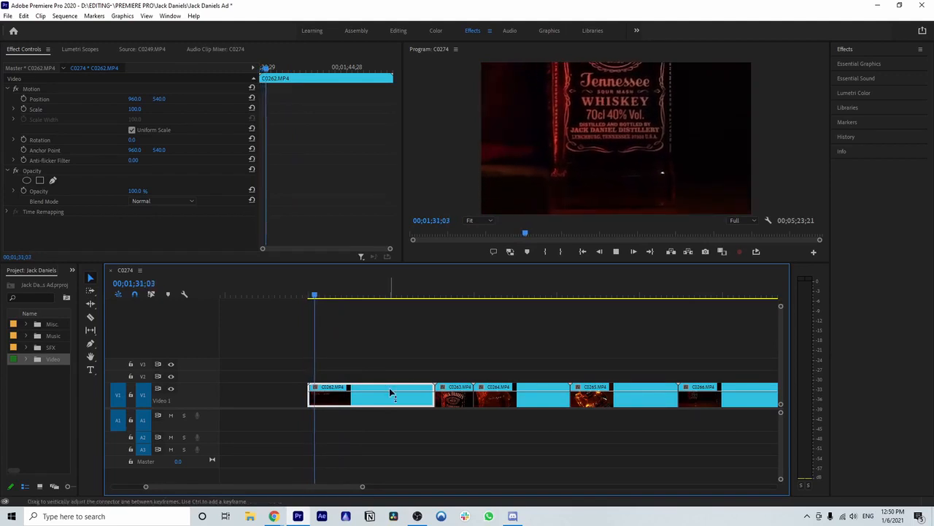
scroll(392, 390, up, 1)
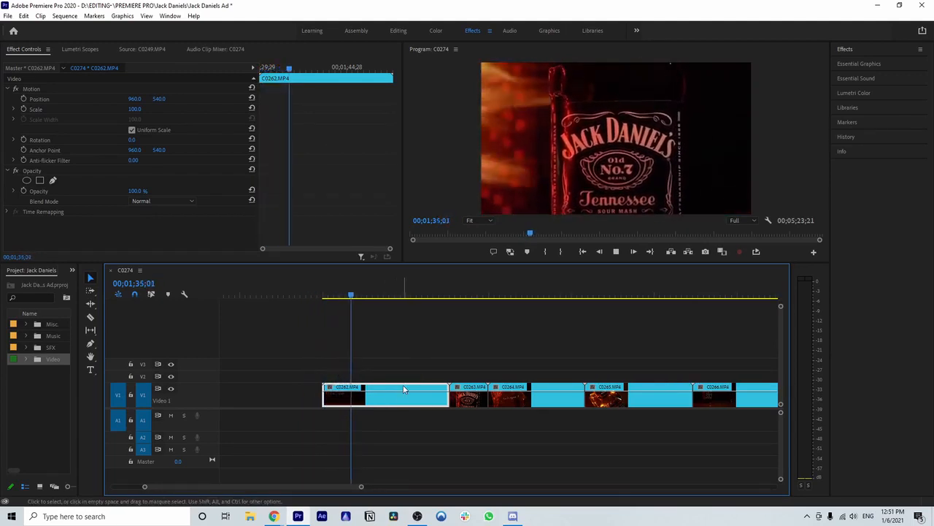
key(space)
Step: Play the trimmed C0260.MP4 shot and compare it with the opening of clip C0262.MP4
scroll(372, 396, up, 15)
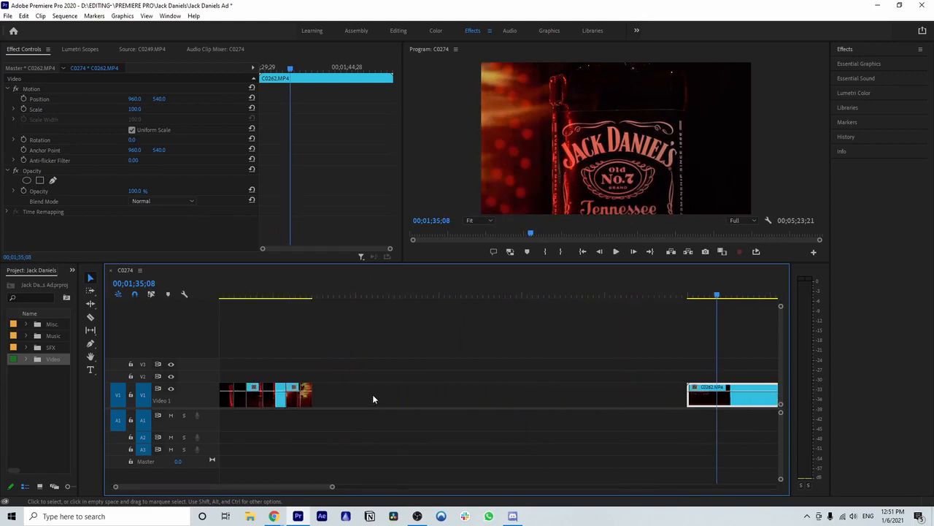
click(316, 297)
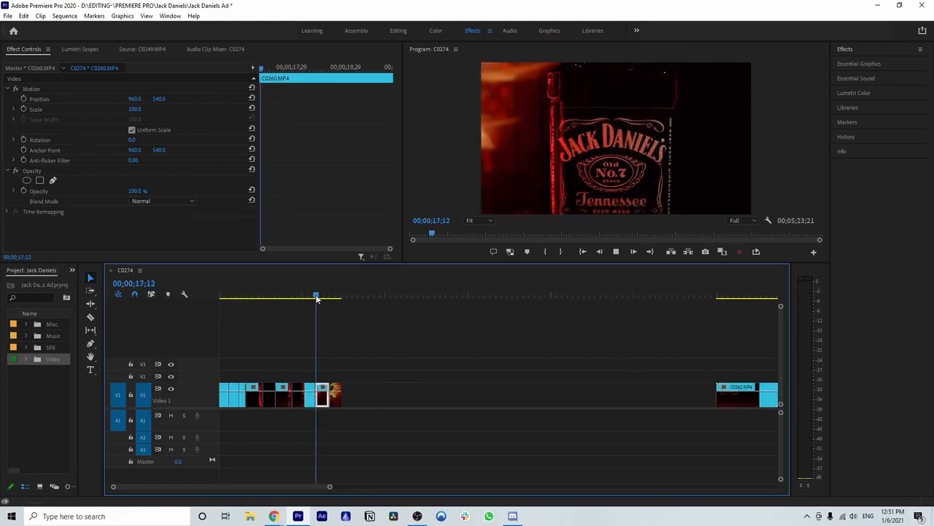
key(space)
scroll(582, 451, down, 1)
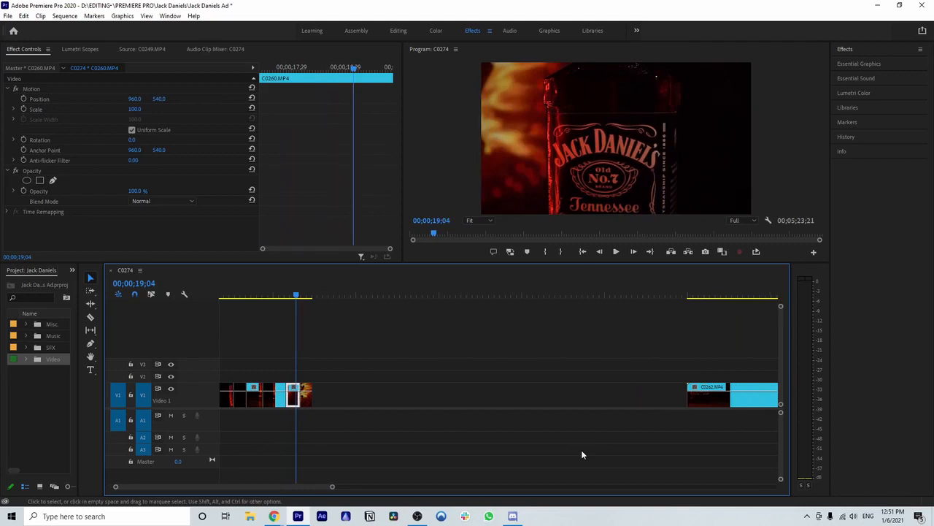
scroll(582, 454, down, 5)
click(549, 297)
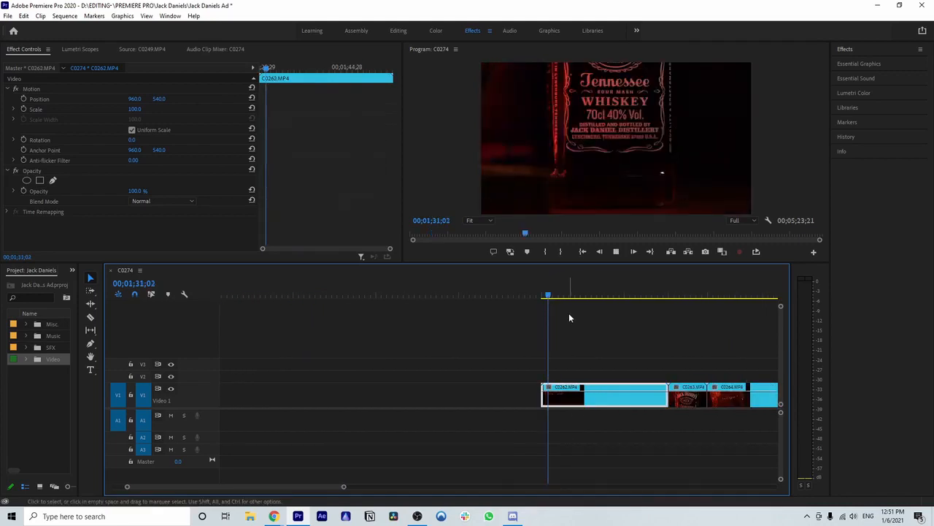
Step: Skim the rest of C0262.MP4 and play the opening seconds of C0263.MP4 to judge the bottle footage
scroll(569, 317, down, 4)
click(465, 296)
drag(466, 296, 459, 295)
key(space)
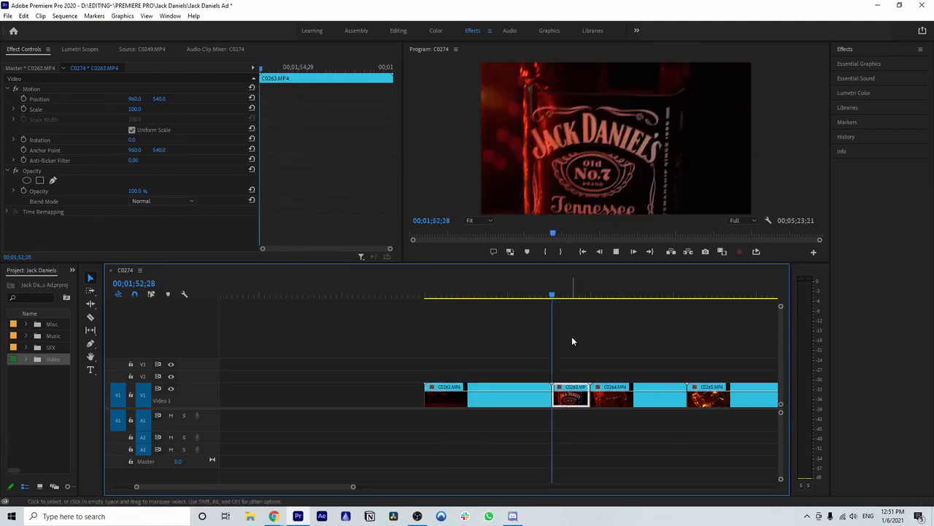
scroll(555, 340, down, 3)
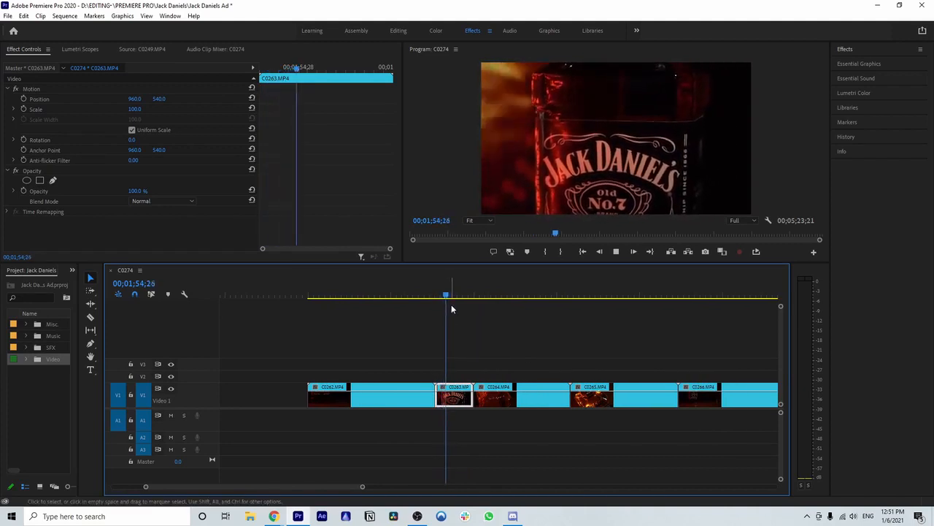
key(space)
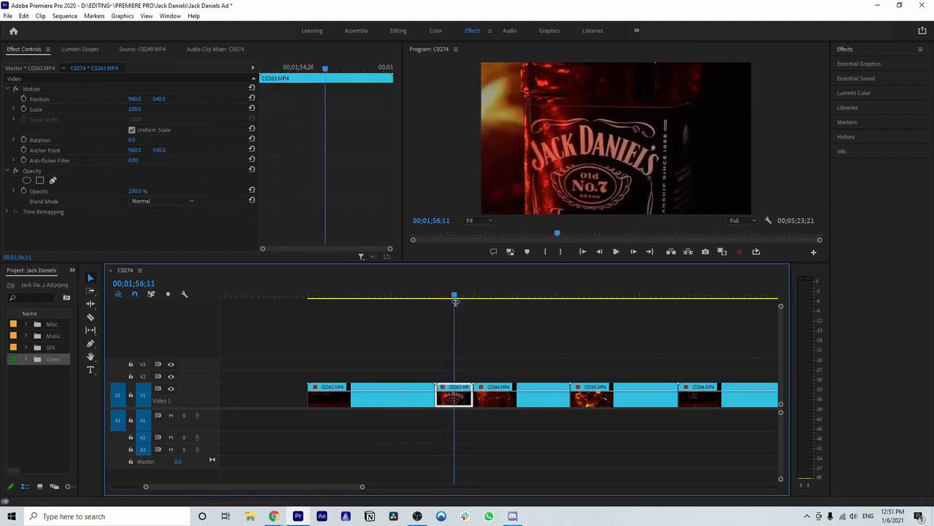
drag(454, 297, 443, 298)
key(space)
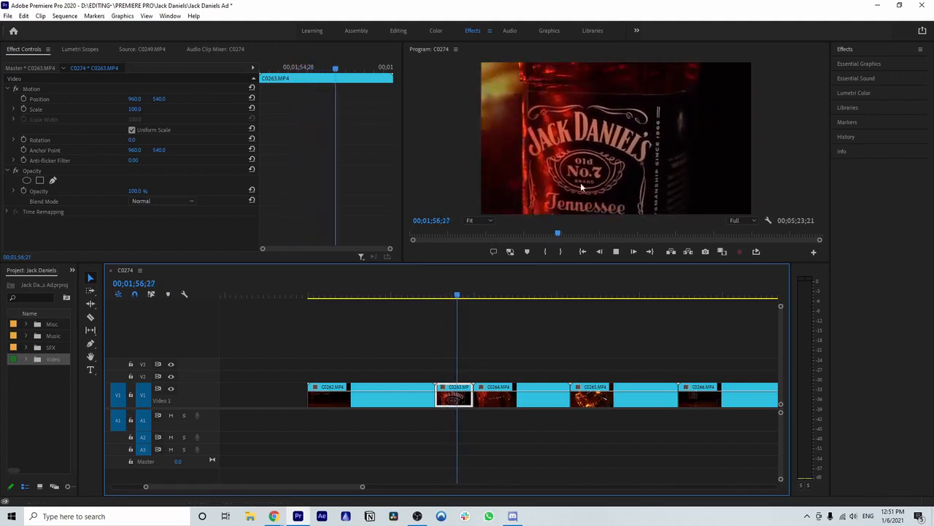
Step: Split clip C0263.MP4 at 00;01;57;11 and move its opening portion up to track V3
click(461, 395)
key(v)
drag(448, 395, 448, 363)
Step: Delete clip C0262.MP4 and the leftover portion of C0263.MP4 from track V1
click(381, 399)
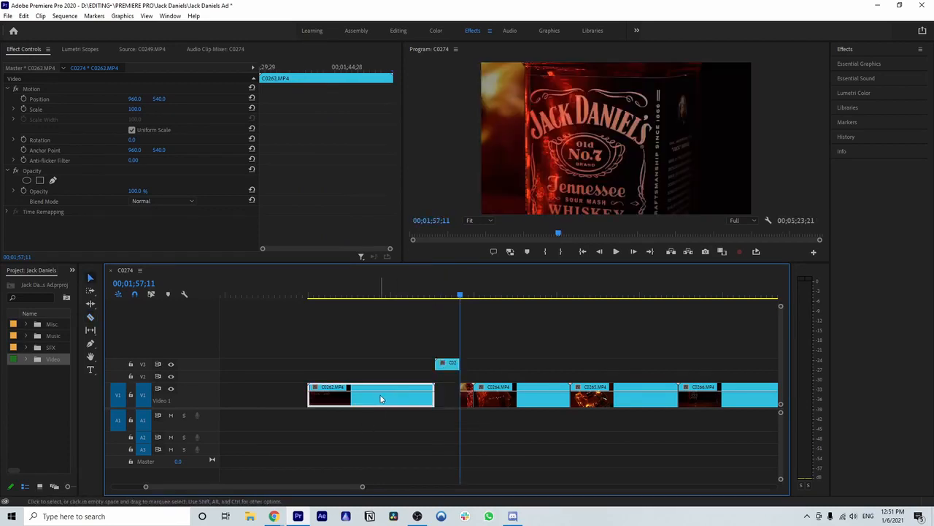
key(Delete)
click(468, 395)
key(Delete)
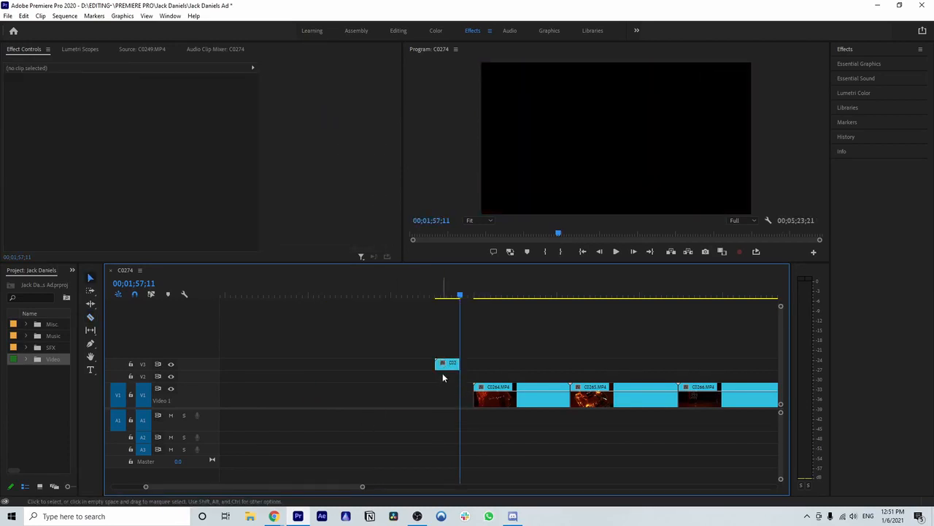
Step: Move the C0263.MP4 shot back to track V1 and close the gap between it and the trimmed shots
drag(445, 365, 304, 400)
scroll(304, 397, up, 3)
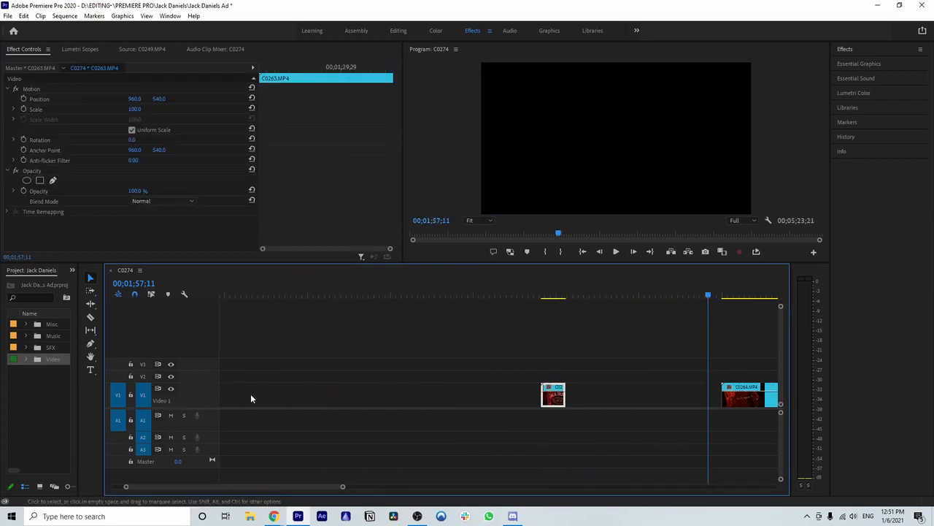
scroll(361, 467, down, 4)
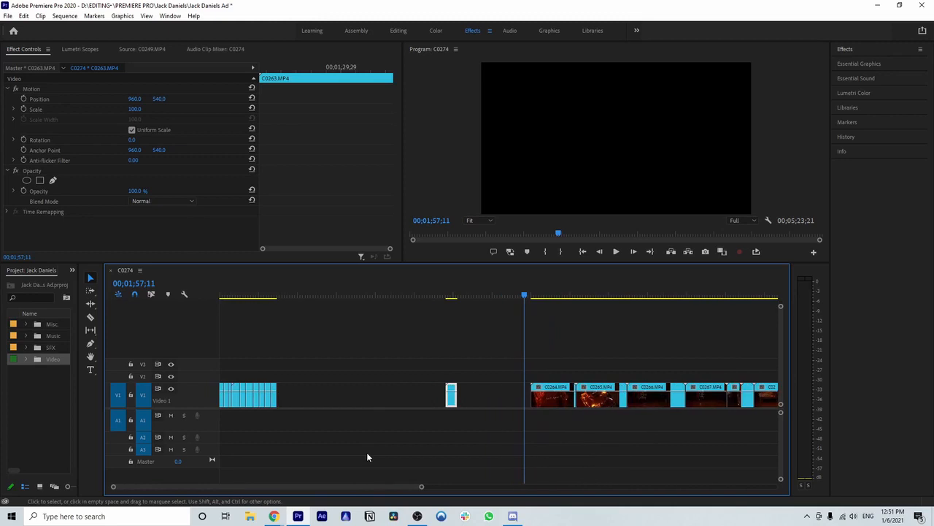
click(368, 395)
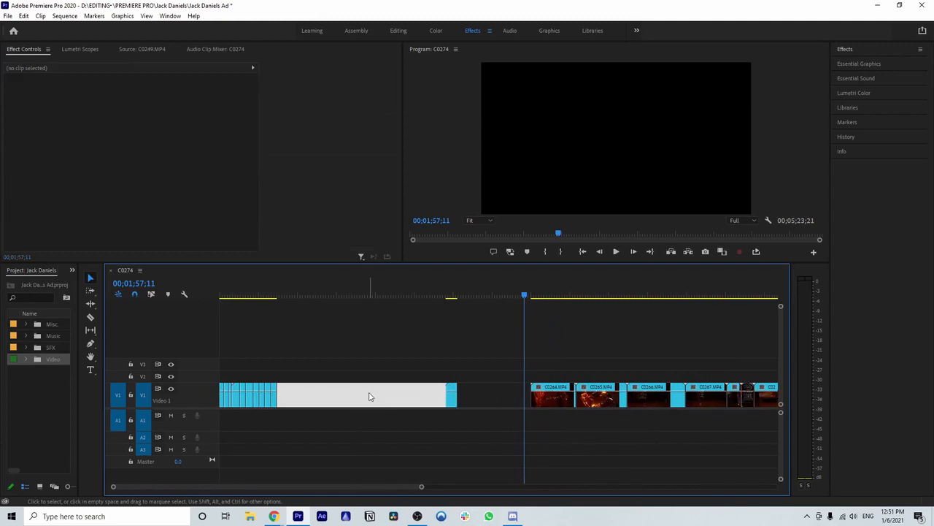
key(Delete)
Step: Play the C0263.MP4 shot in its place behind the other trimmed shots
click(279, 296)
key(space)
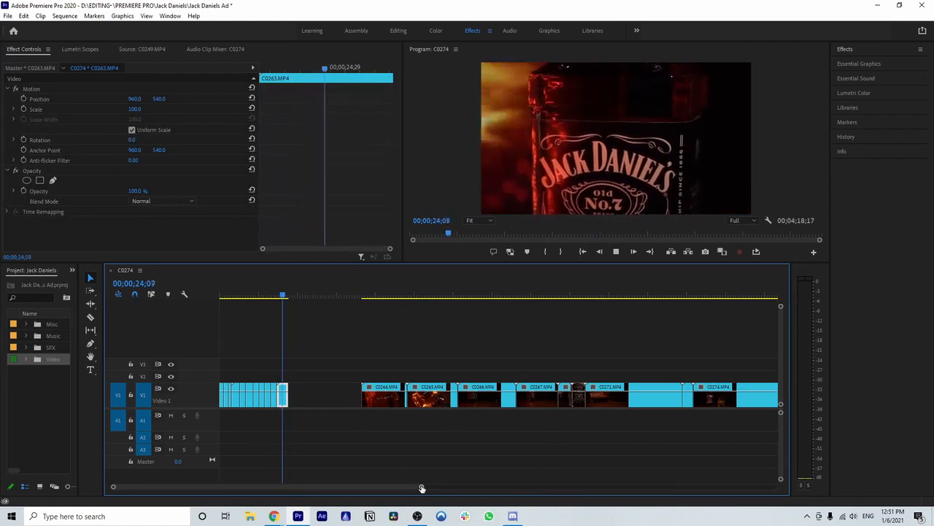
key(space)
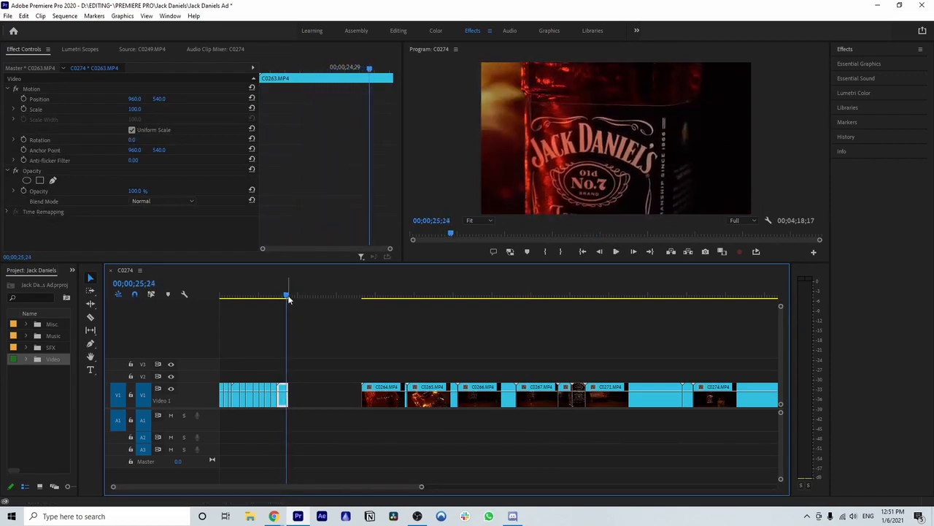
click(289, 297)
Step: Play clip C0264.MP4 from its start to find a usable bottle moment
drag(422, 488, 355, 479)
scroll(417, 447, down, 5)
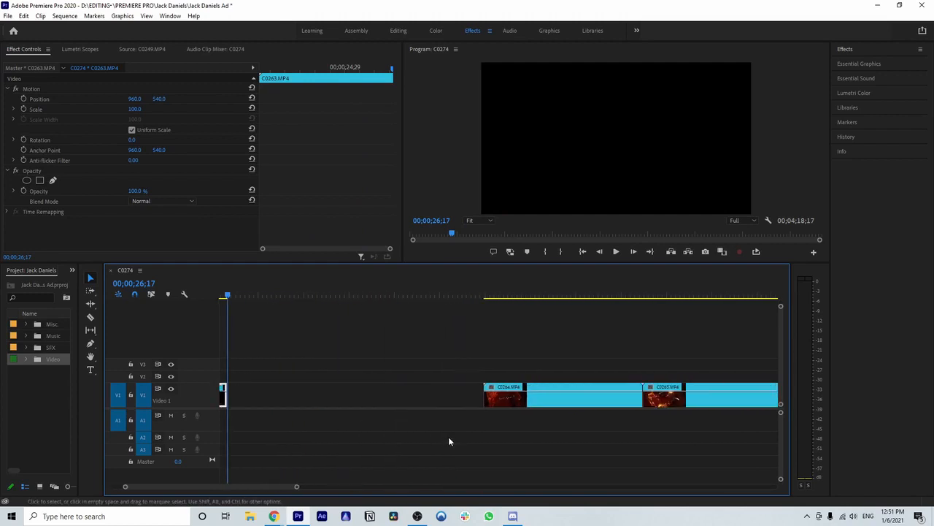
scroll(449, 441, down, 2)
key(space)
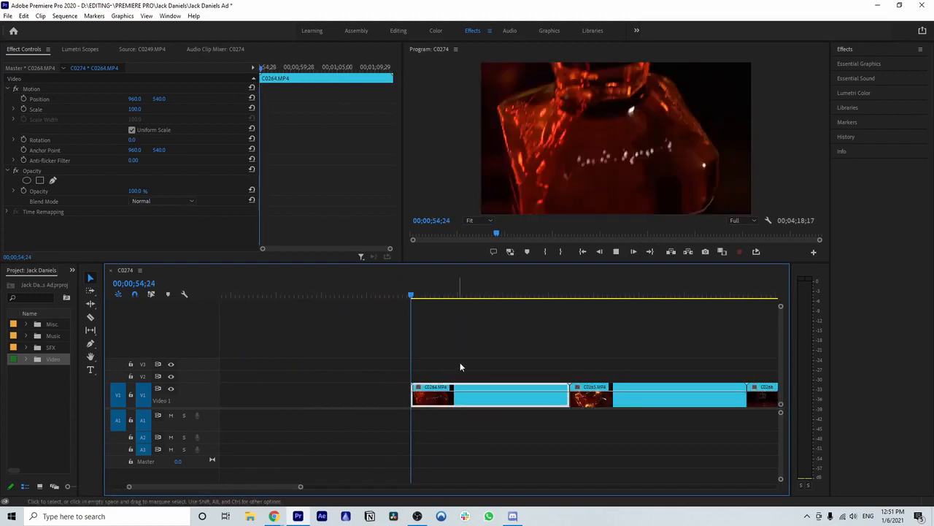
scroll(384, 426, down, 2)
drag(300, 487, 359, 486)
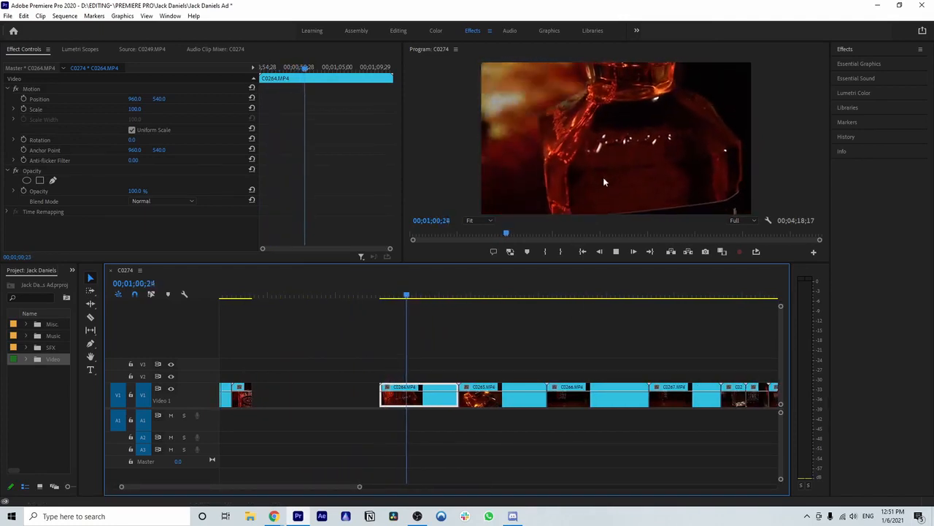
key(space)
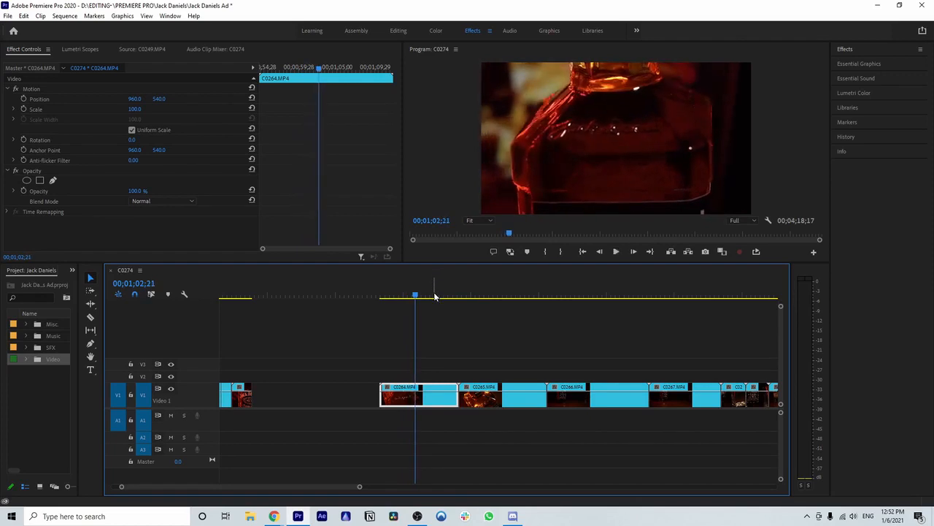
Step: Replay the usable part of C0264.MP4 and split the clip at 00;01;01;14
drag(418, 297, 401, 296)
key(space)
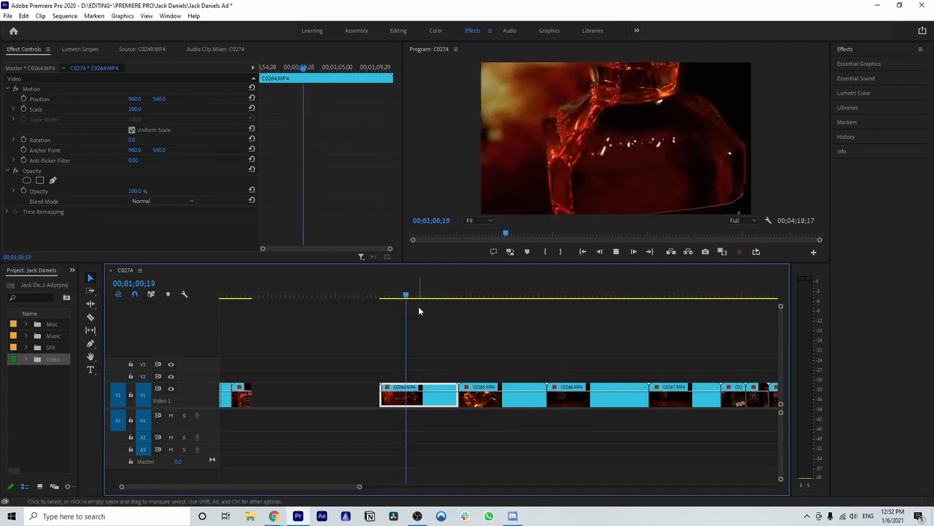
key(space)
key(c)
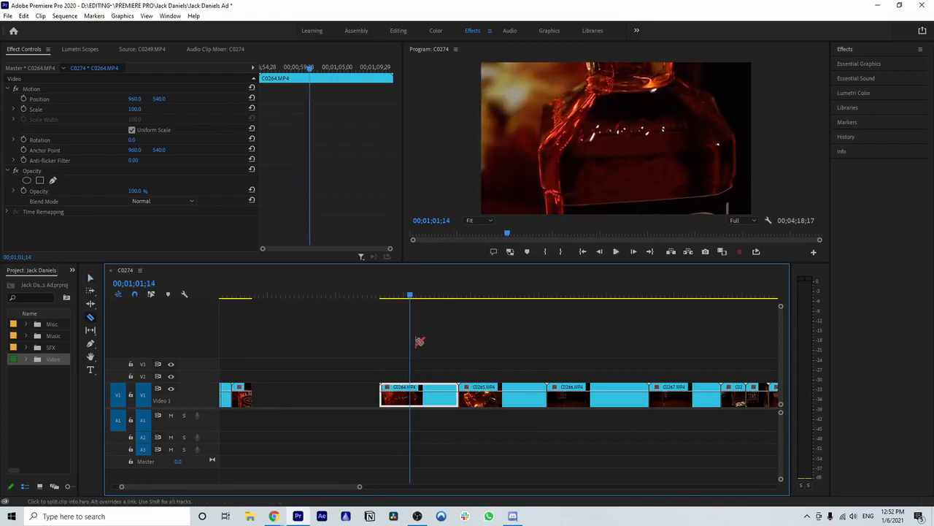
click(412, 395)
Step: Find the end of the short C0264.MP4 bottle shot and split the clip there at 00;01;02;20
key(space)
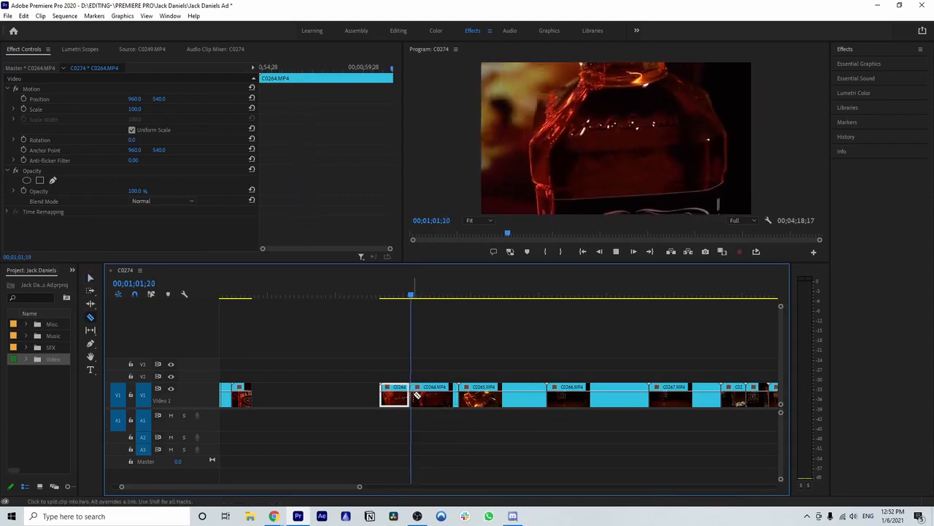
key(space)
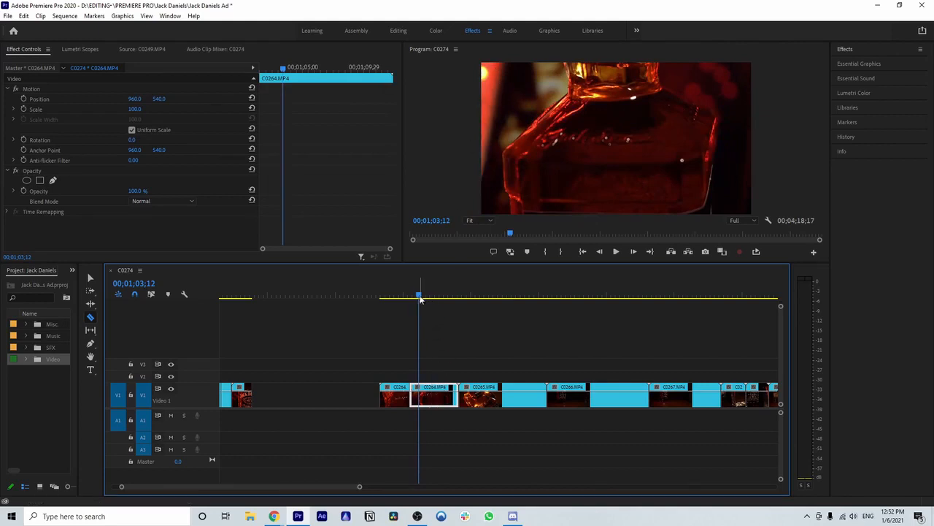
drag(420, 297, 417, 297)
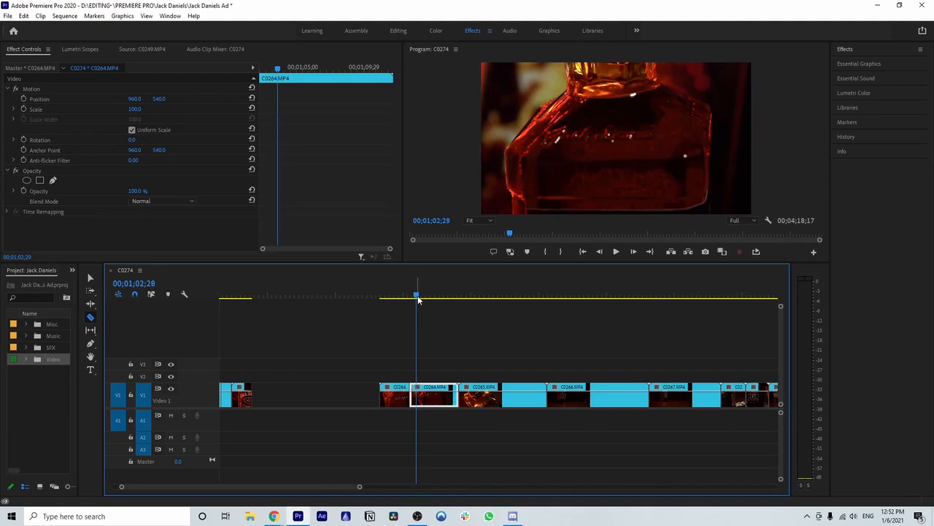
key(Left)
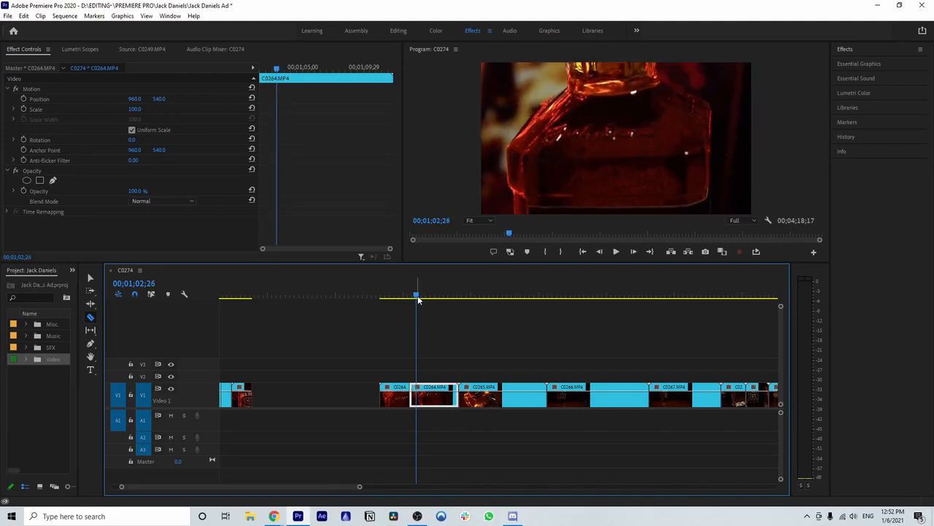
key(Left)
key(Left)
key(Left)
key(Left)
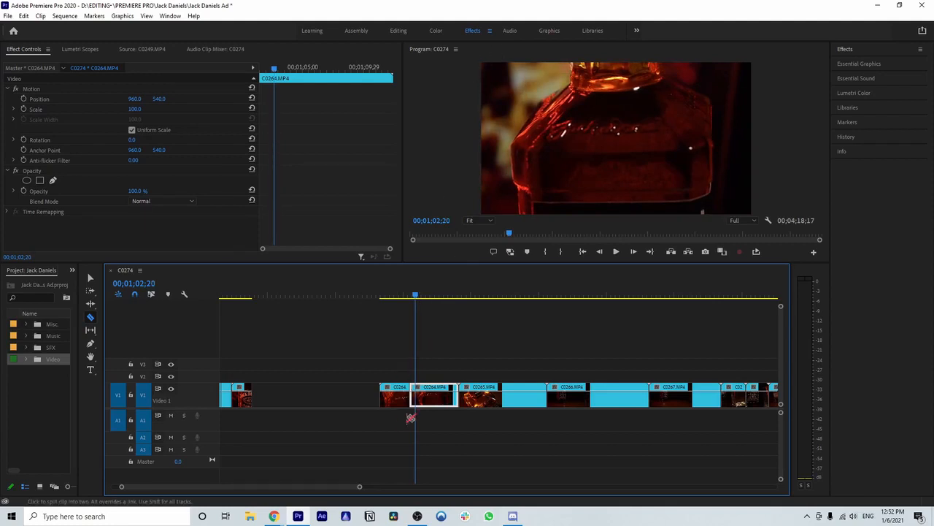
click(421, 395)
Step: Place the short C0264.MP4 shot directly behind the trimmed C0263.MP4 shot
key(v)
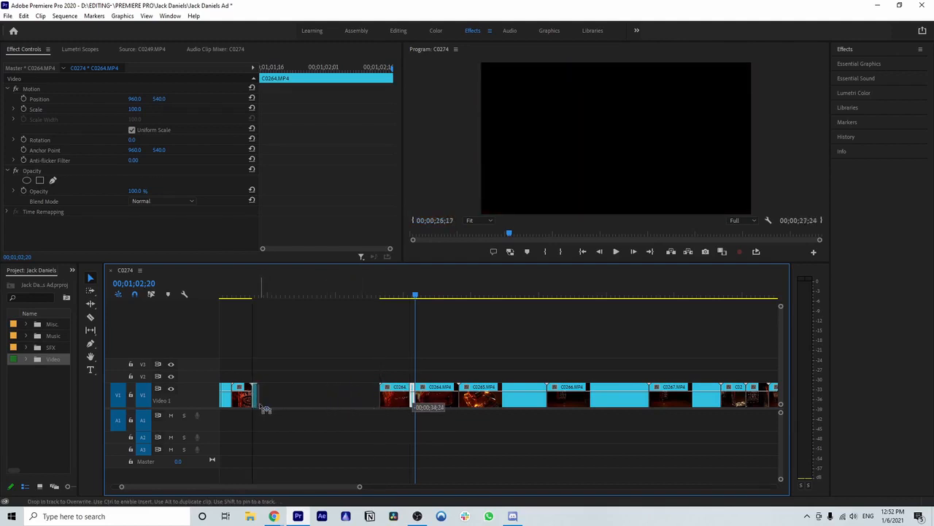
key(space)
click(422, 371)
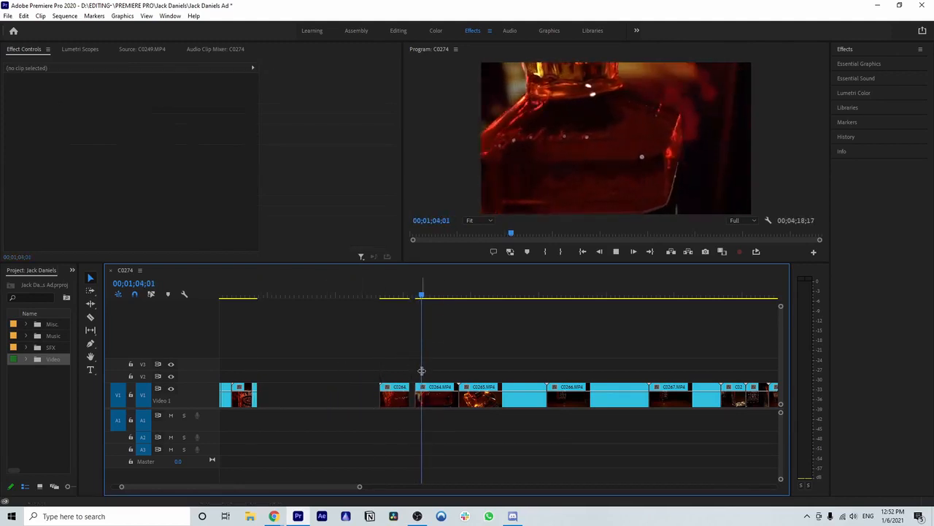
Step: Delete the leftover start of C0264.MP4, then review and delete its remaining end portion
click(400, 398)
key(Delete)
scroll(403, 324, down, 2)
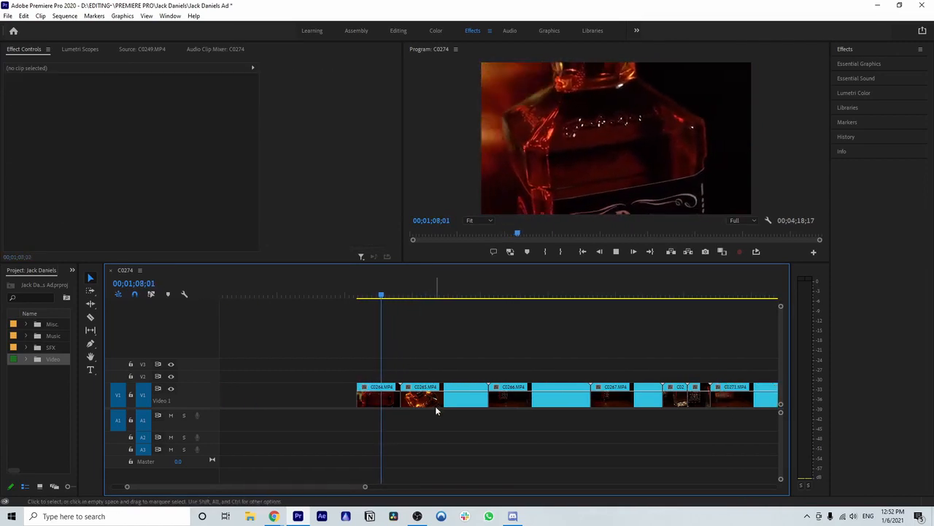
scroll(431, 406, up, 1)
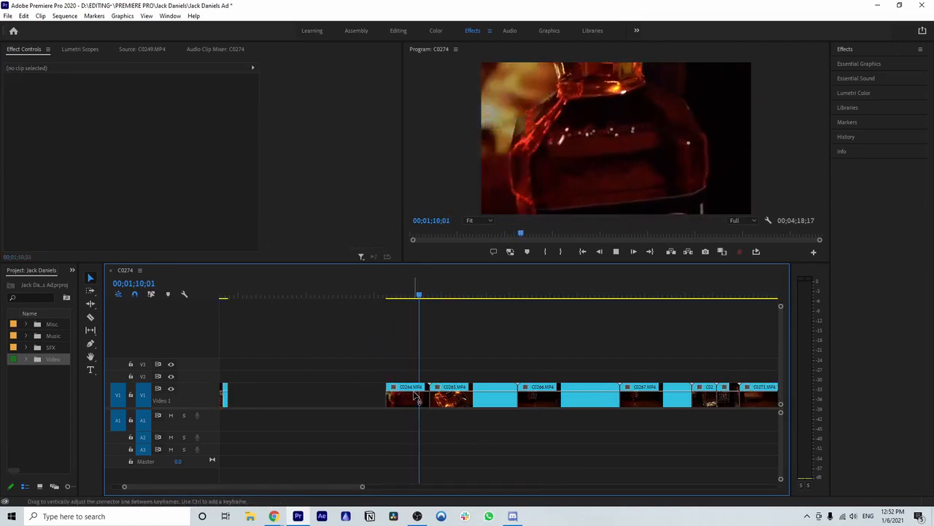
click(413, 395)
key(space)
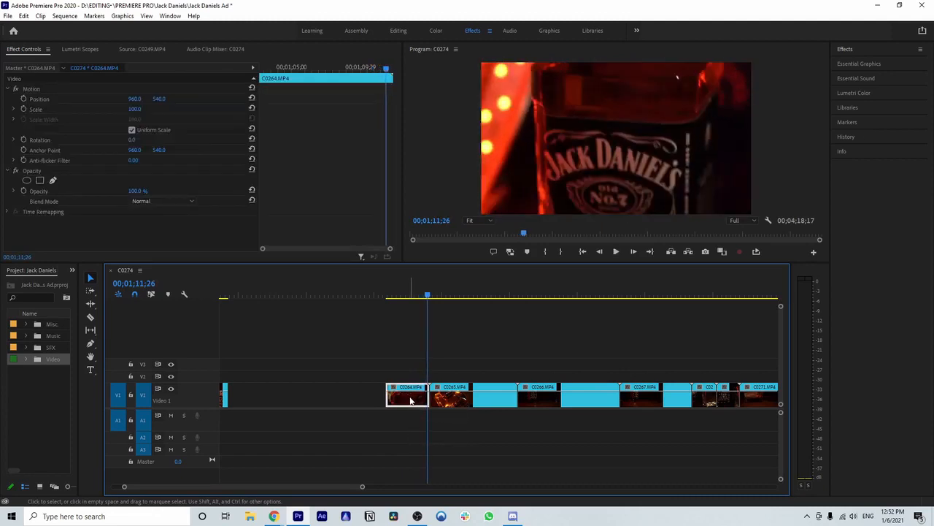
key(Delete)
Step: Play the opening seconds of clip C0265.MP4 several times to judge the bottle-top footage
key(space)
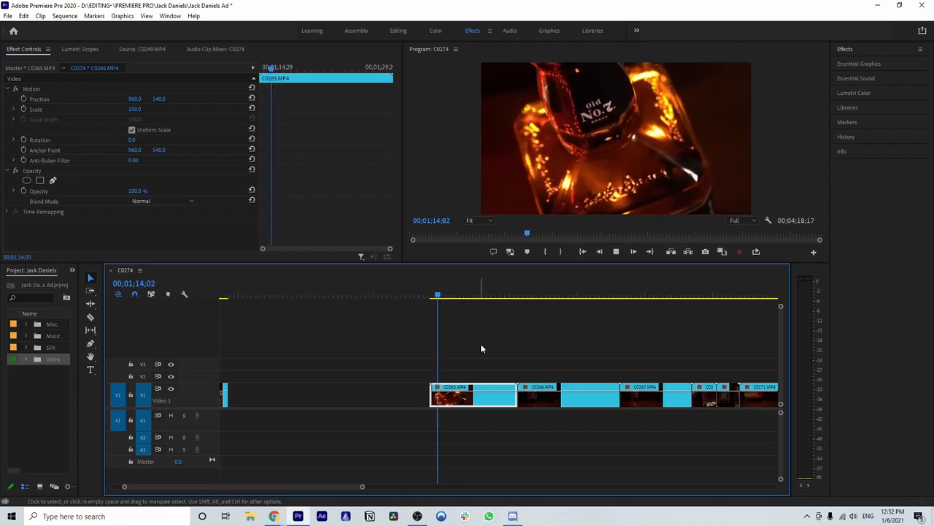
key(space)
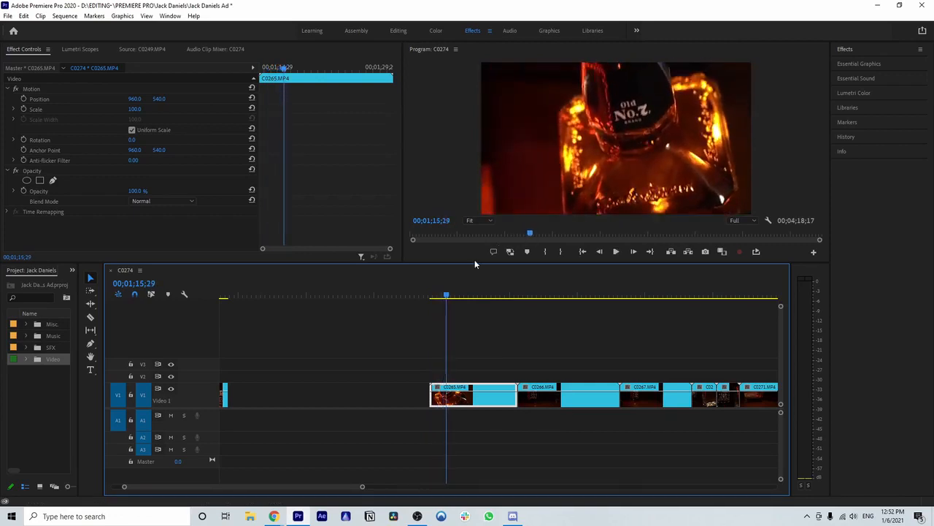
drag(447, 298, 432, 298)
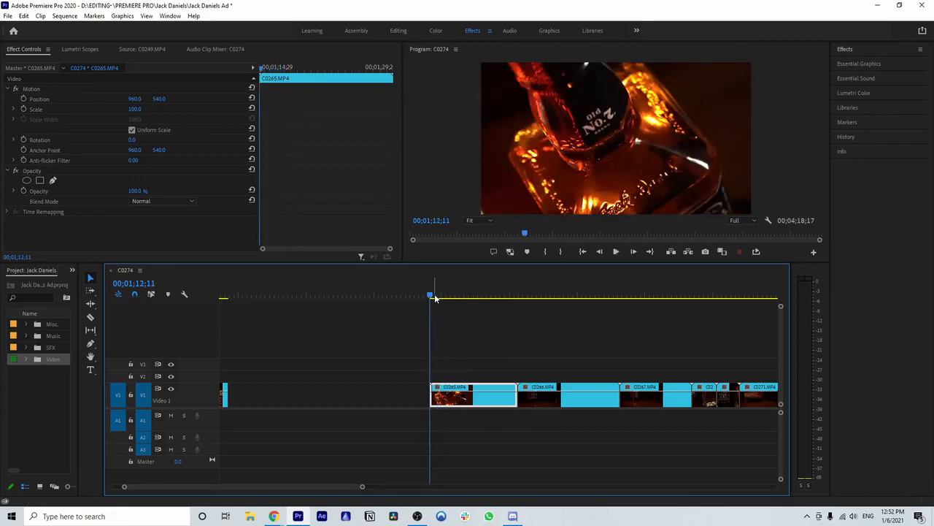
key(space)
key(space)
drag(439, 299, 432, 298)
key(space)
key(space)
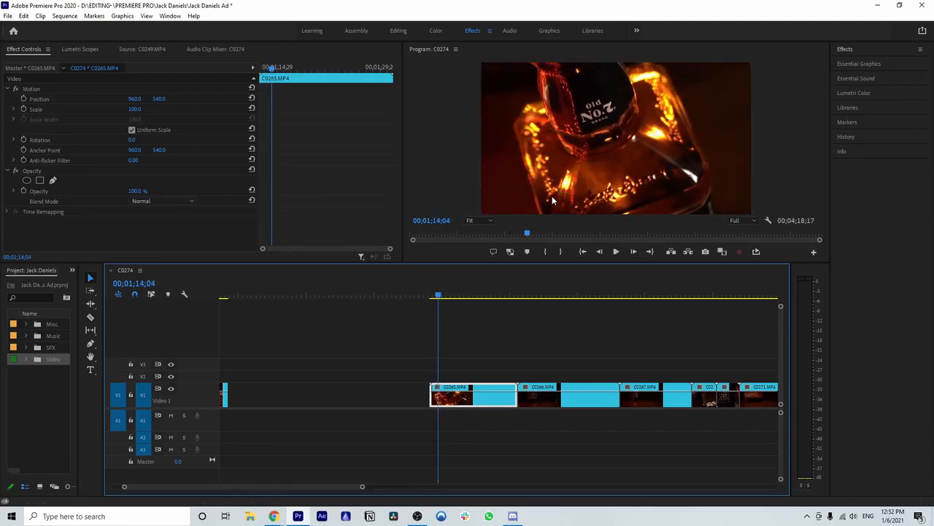
Step: Find a cut point in the opening seconds of C0265.MP4 and split the clip there at 00;01;14;03
drag(438, 297, 446, 299)
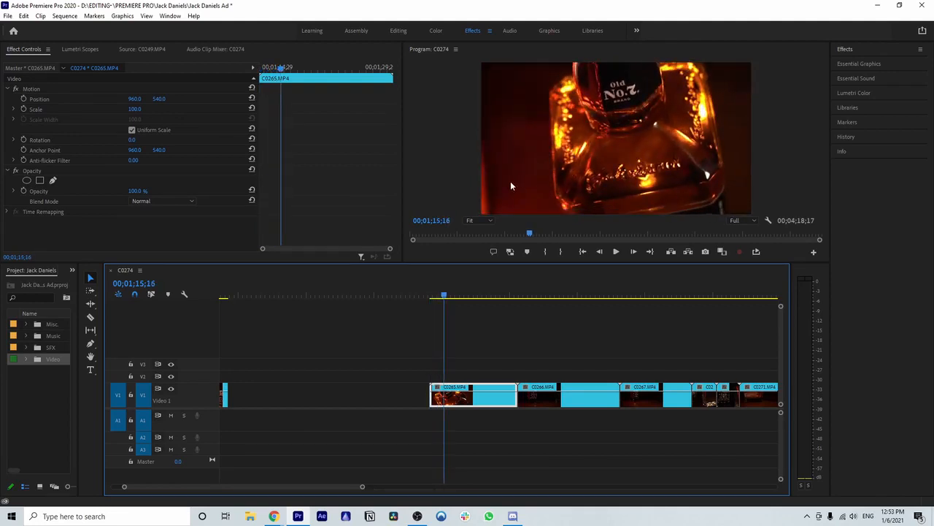
drag(446, 298, 432, 297)
key(space)
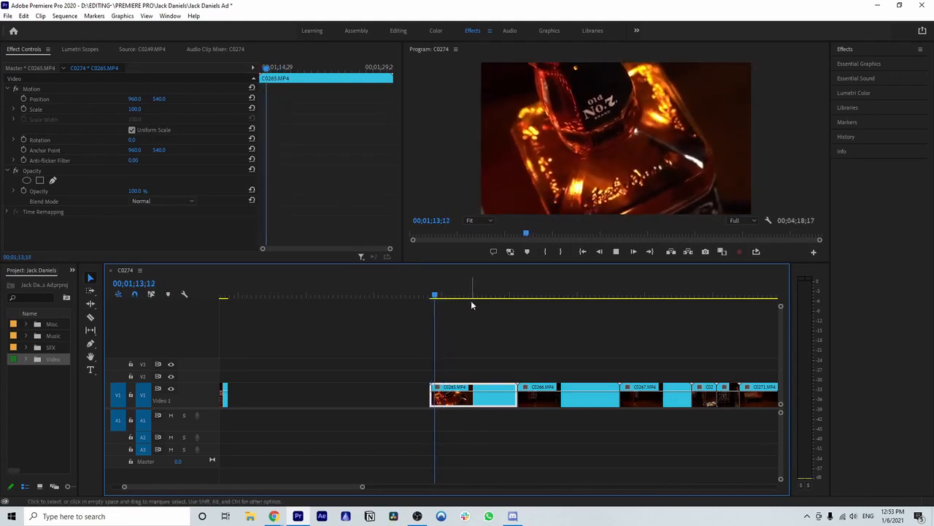
key(space)
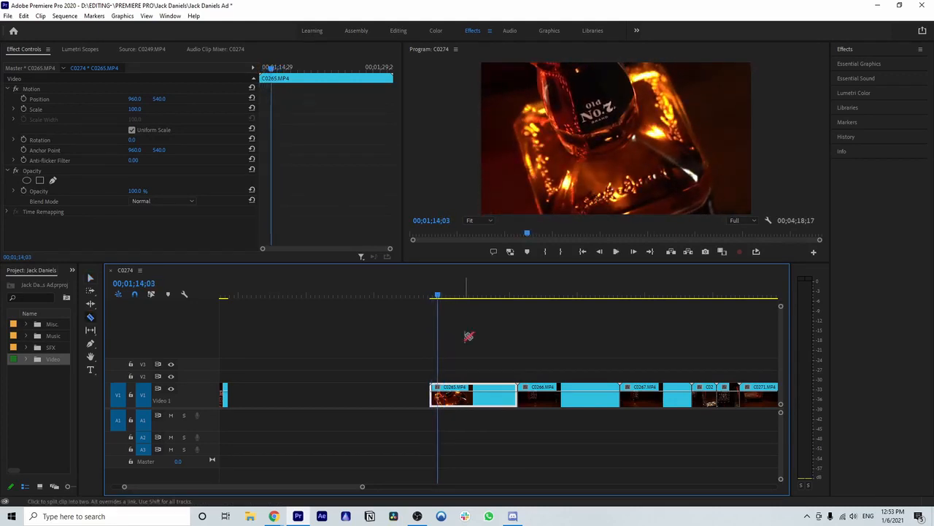
click(445, 395)
Step: Replay the C0265.MP4 footage around the first split to judge the bottle-top movement
key(space)
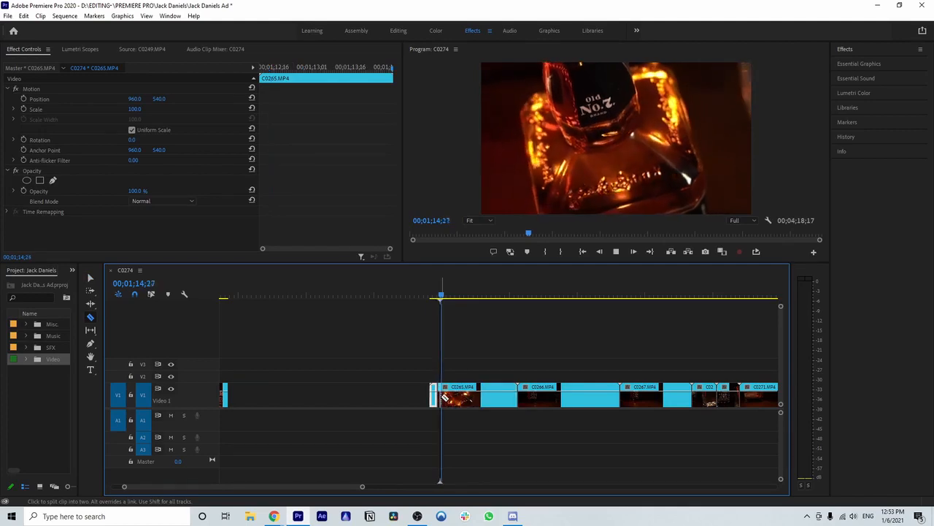
key(space)
click(444, 297)
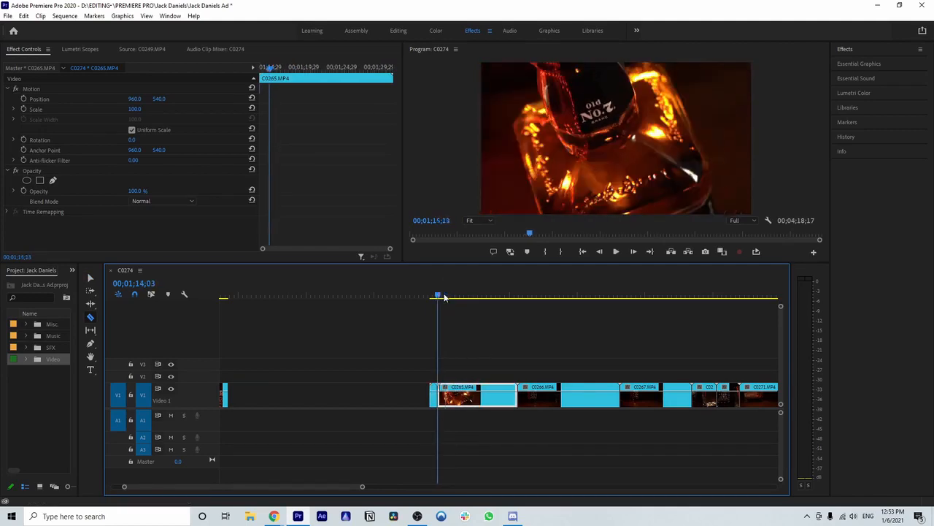
click(434, 297)
key(space)
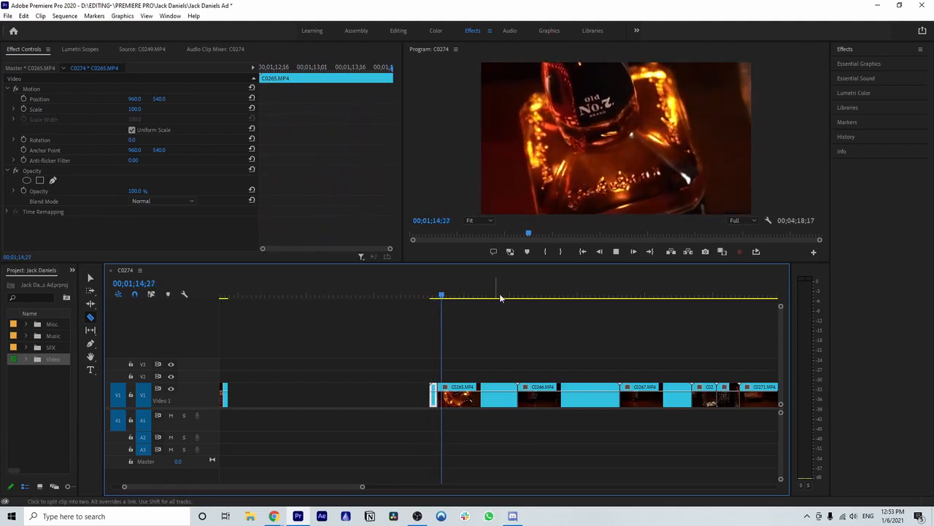
key(space)
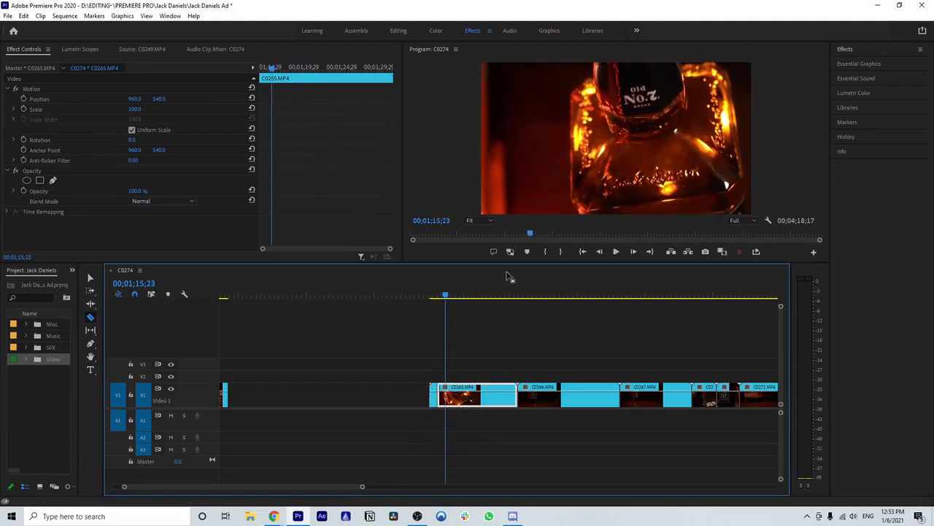
key(Left)
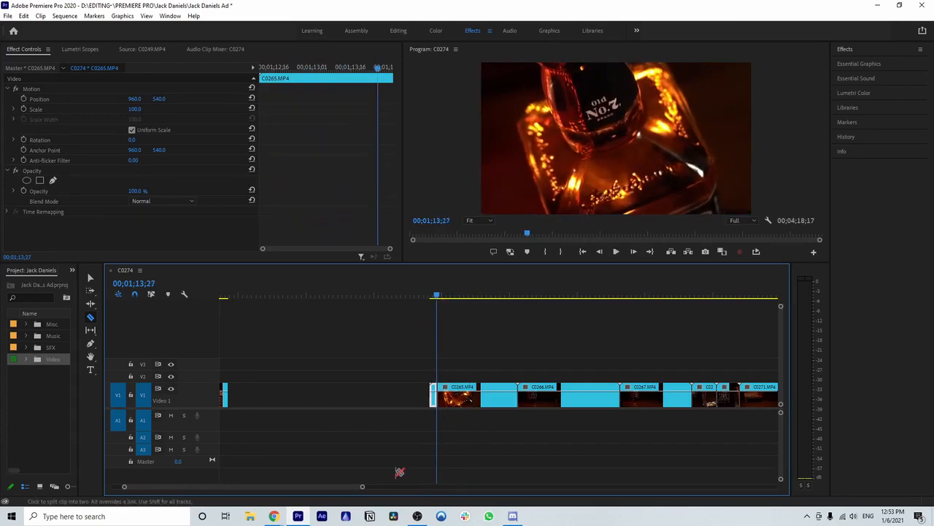
Step: Split C0265.MP4 right near its start at 00;01;12;18
drag(363, 488, 307, 489)
scroll(466, 429, right, 3)
key(space)
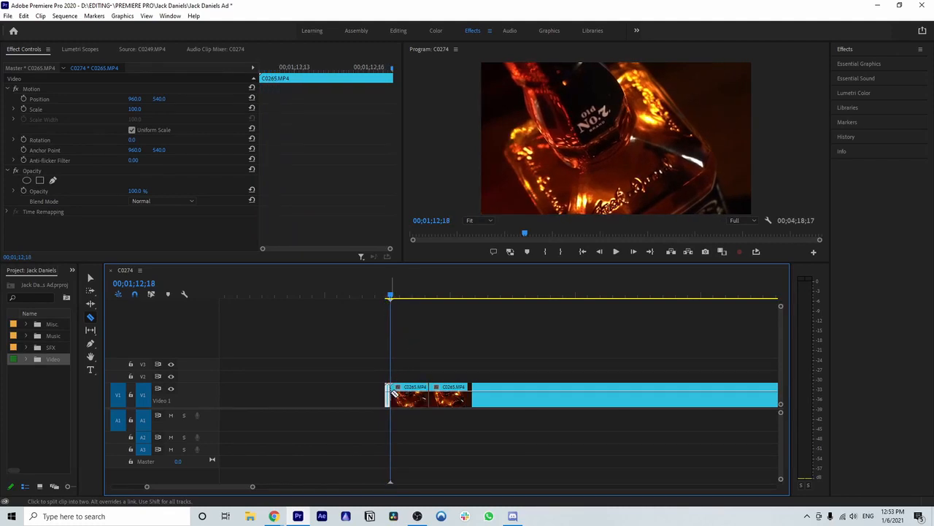
Step: Find the end of the short opening shot, split C0265.MP4 at 00;01;13;04, and replay around the cut
key(space)
key(space)
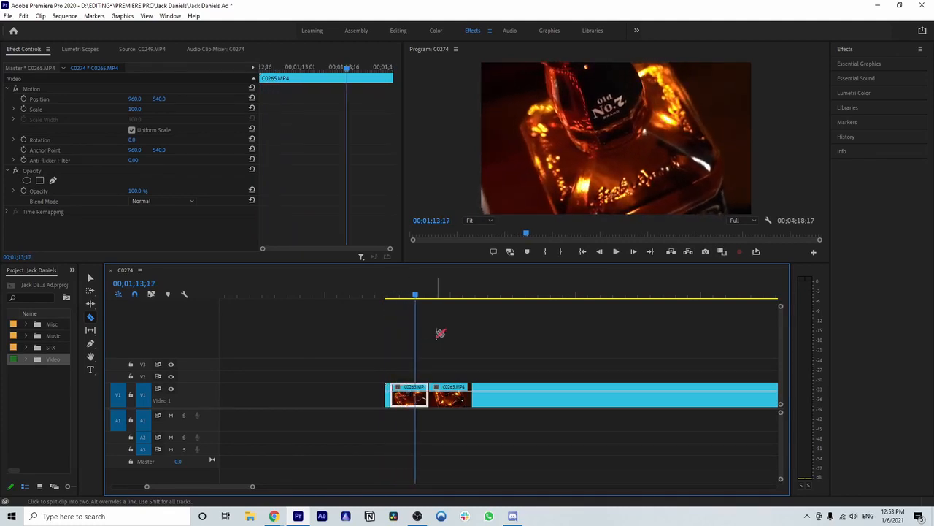
key(Left)
key(Left)
key(Left)
key(Left)
key(Left)
key(Left)
key(Left)
key(Left)
key(Left)
key(Left)
key(Left)
key(Left)
key(Left)
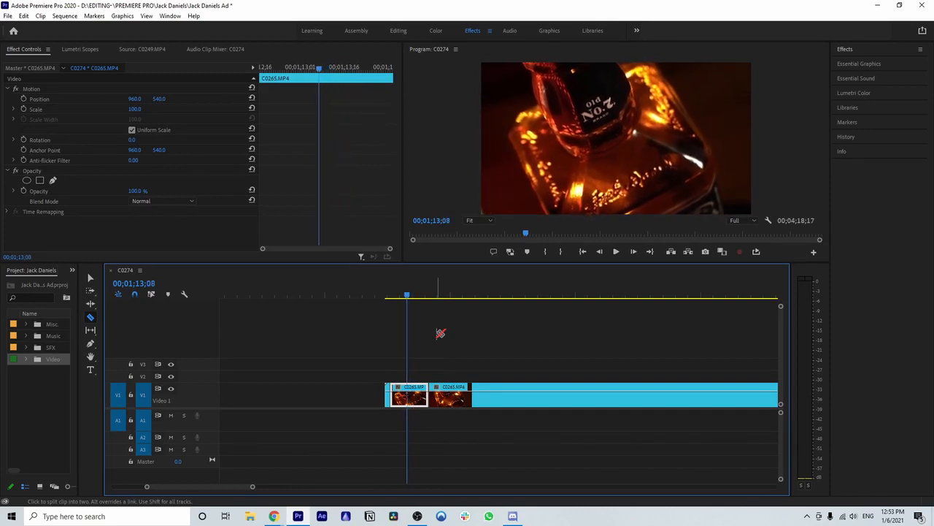
click(402, 395)
key(v)
click(396, 295)
key(space)
key(space)
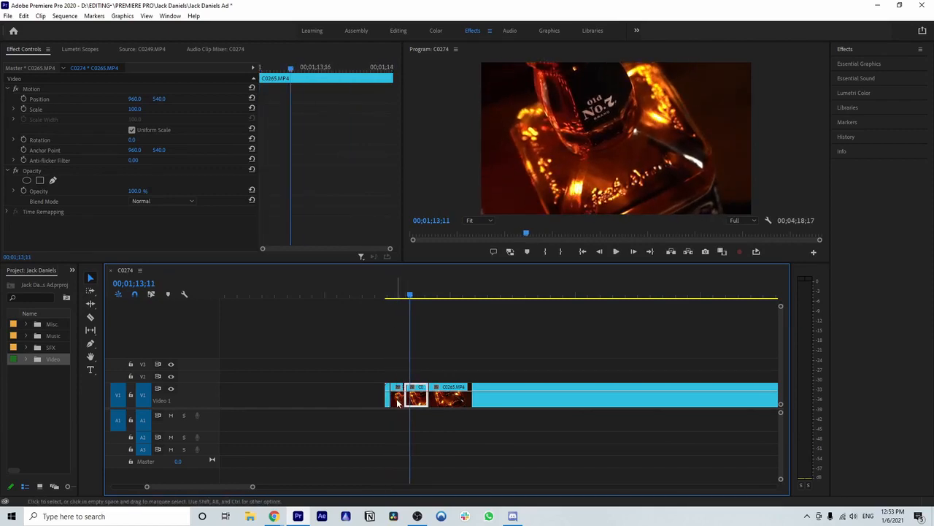
Step: Place the short C0265.MP4 shot directly behind the trimmed C0264.MP4 shot
drag(397, 402, 395, 376)
drag(315, 401, 308, 403)
scroll(309, 403, up, 6)
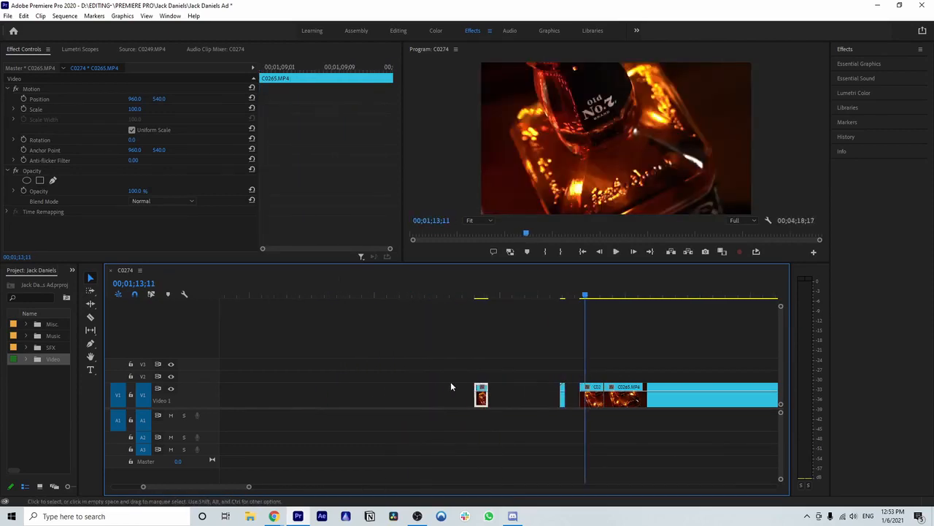
drag(482, 403, 289, 403)
scroll(276, 404, up, 8)
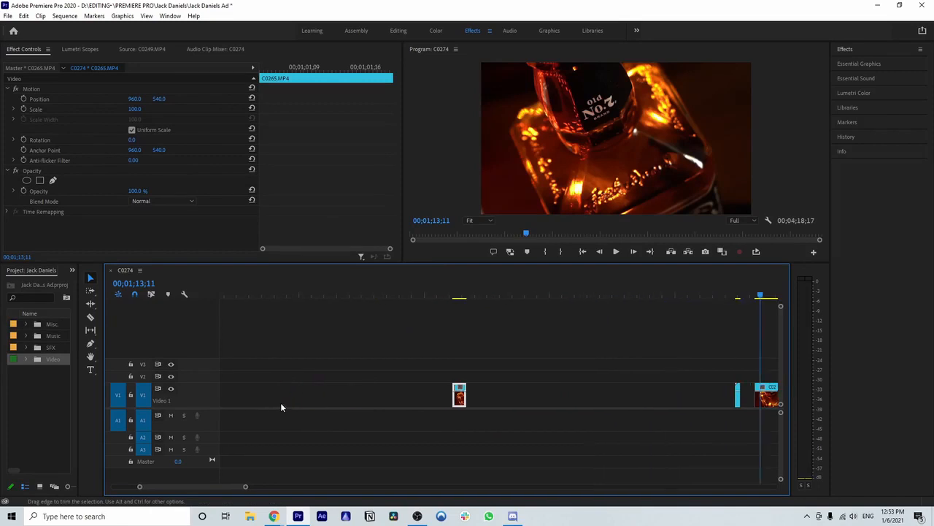
drag(248, 487, 311, 487)
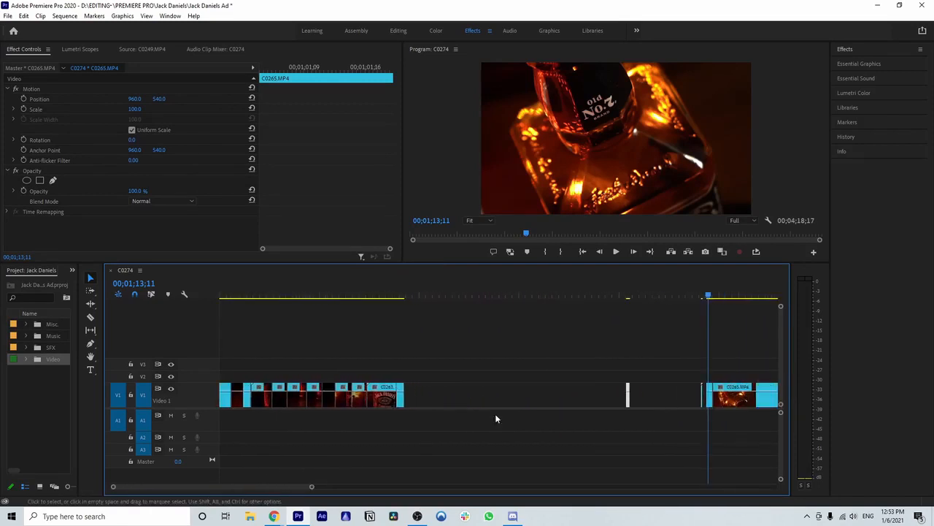
drag(628, 401, 516, 403)
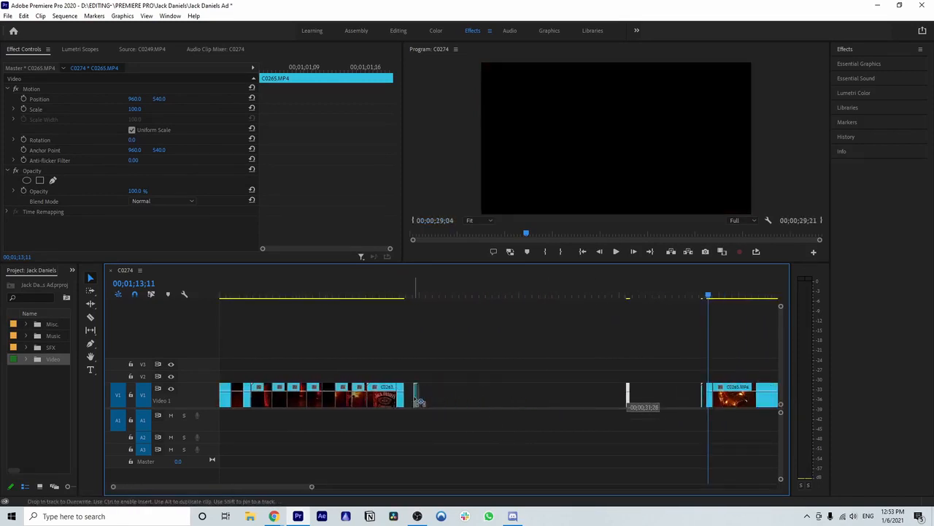
drag(420, 400, 421, 393)
Step: Delete the leftover start of C0265.MP4 and play the portion that follows the removed shot
scroll(563, 407, down, 4)
drag(323, 488, 214, 487)
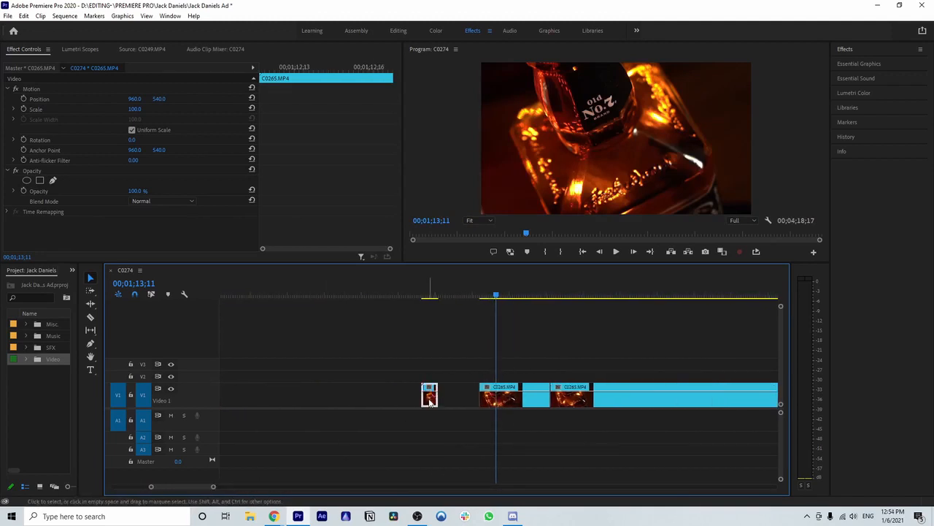
key(Delete)
click(483, 294)
key(space)
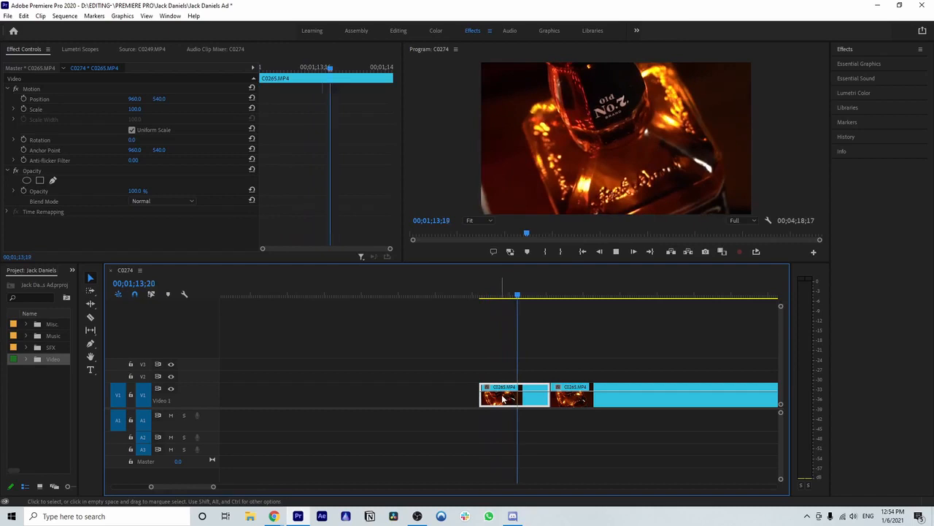
key(space)
Step: Split C0265.MP4 shortly before its existing 00;01;14;03 cut and again at 00;01;14;07
drag(607, 295, 532, 312)
key(c)
click(533, 396)
drag(532, 295, 564, 306)
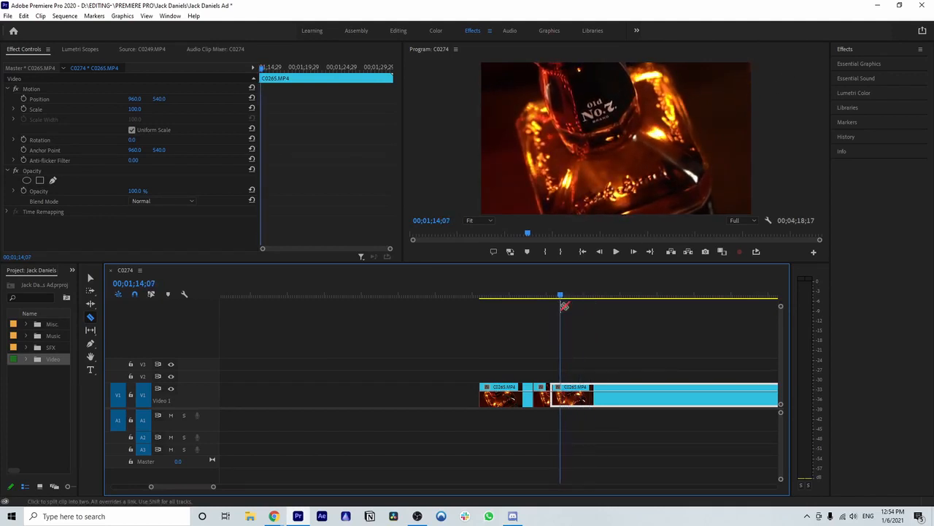
click(561, 395)
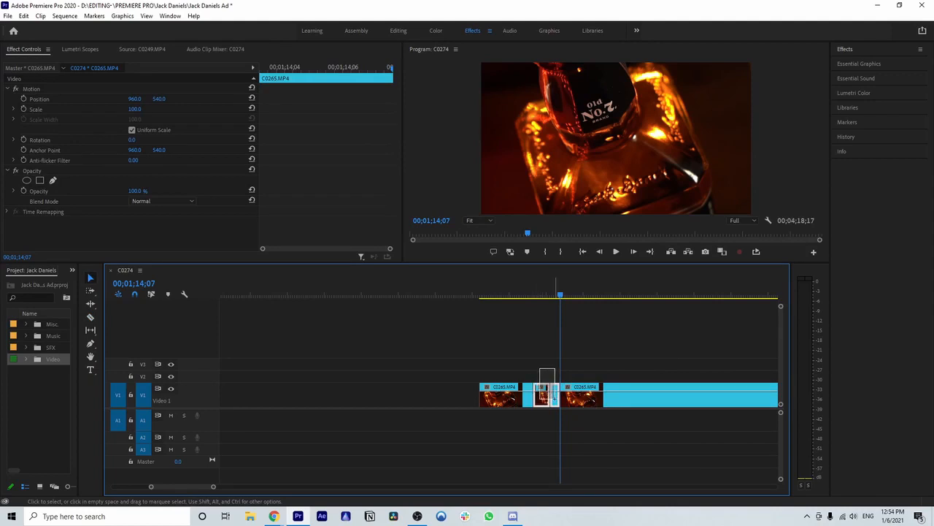
Step: Place the two adjoining short C0265.MP4 pieces behind the assembled shots and close the large empty gap after them
drag(541, 404, 547, 405)
scroll(300, 386, left, 10)
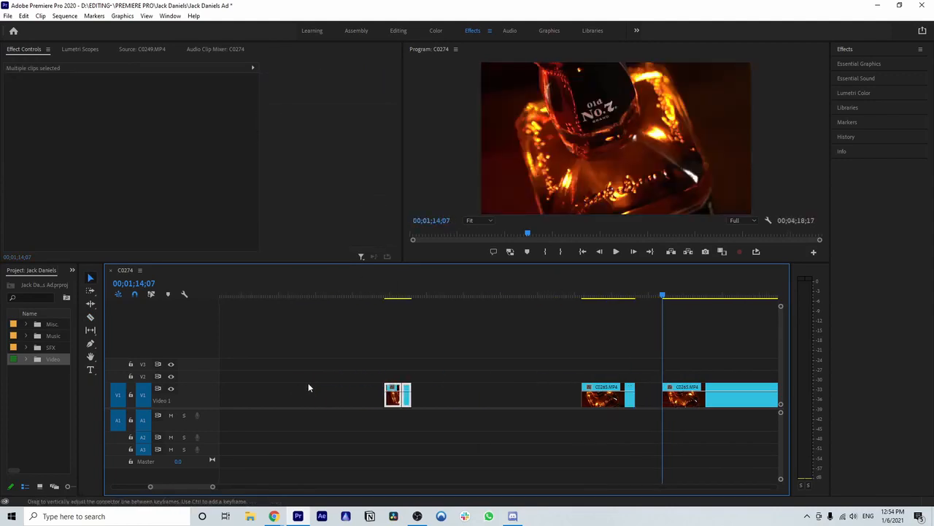
drag(212, 489, 384, 487)
click(406, 400)
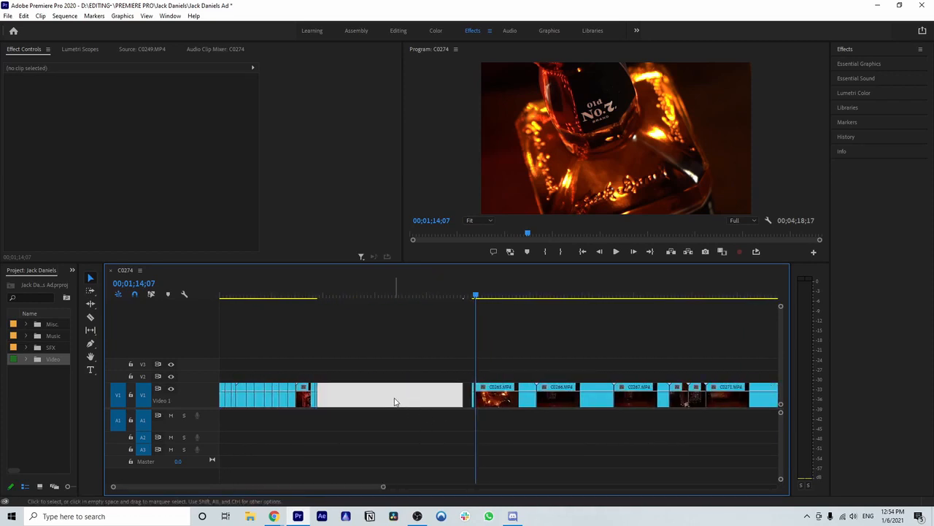
key(Delete)
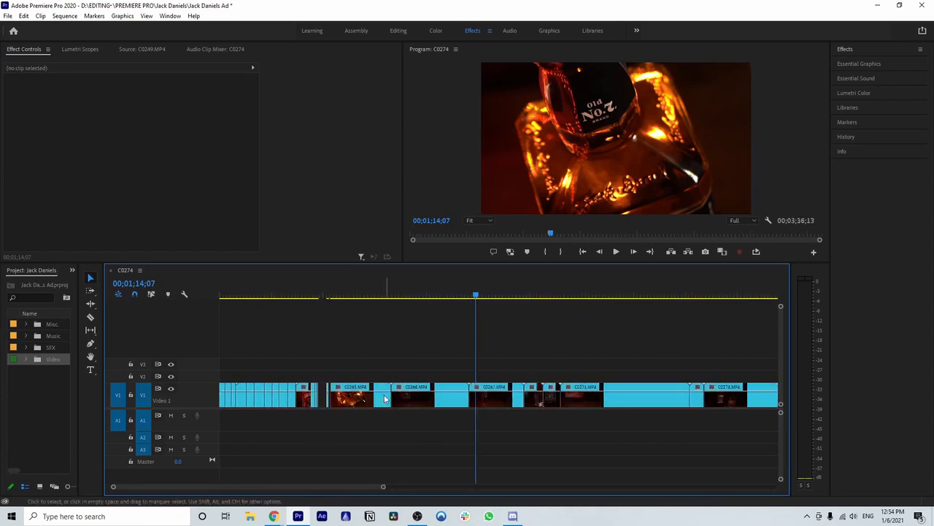
Step: Review the newly placed C0265.MP4 shots, then delete the short leftover piece before the clip's long remainder
drag(383, 486, 326, 486)
scroll(338, 465, up, 3)
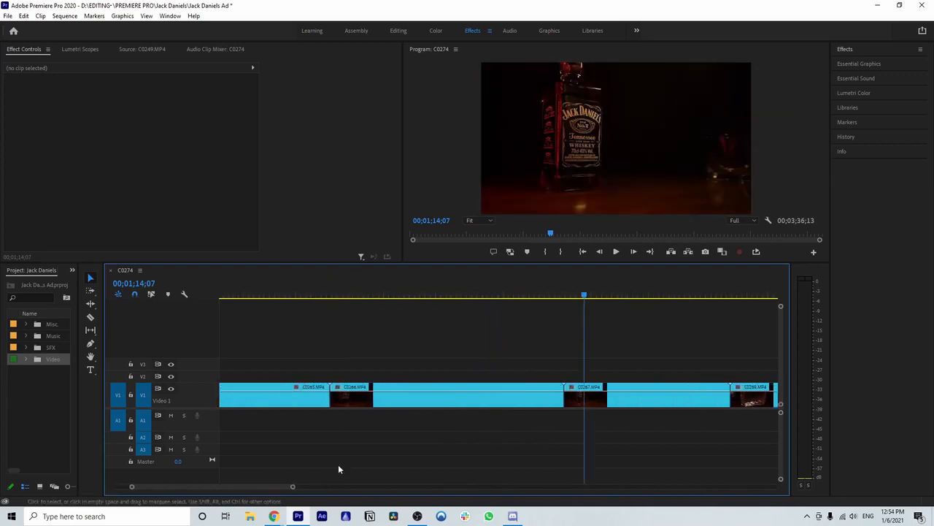
scroll(338, 464, up, 3)
click(379, 295)
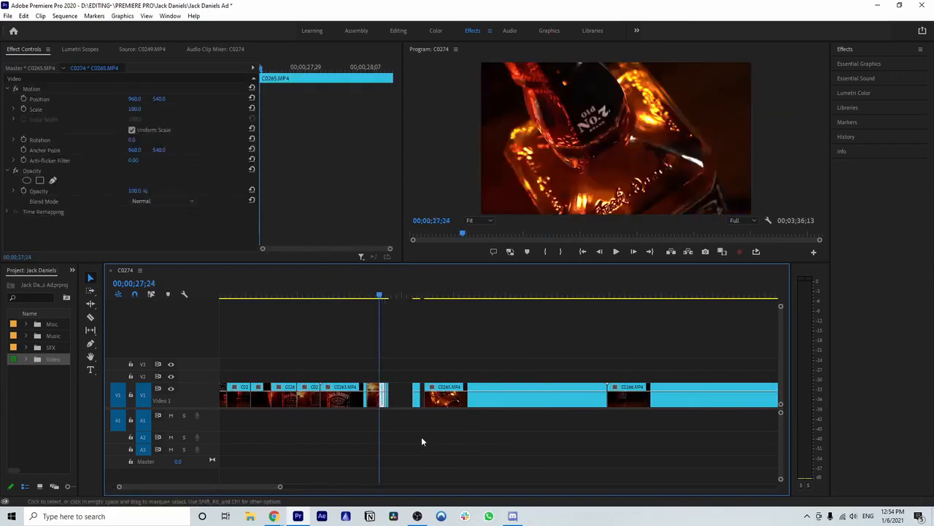
drag(280, 487, 220, 486)
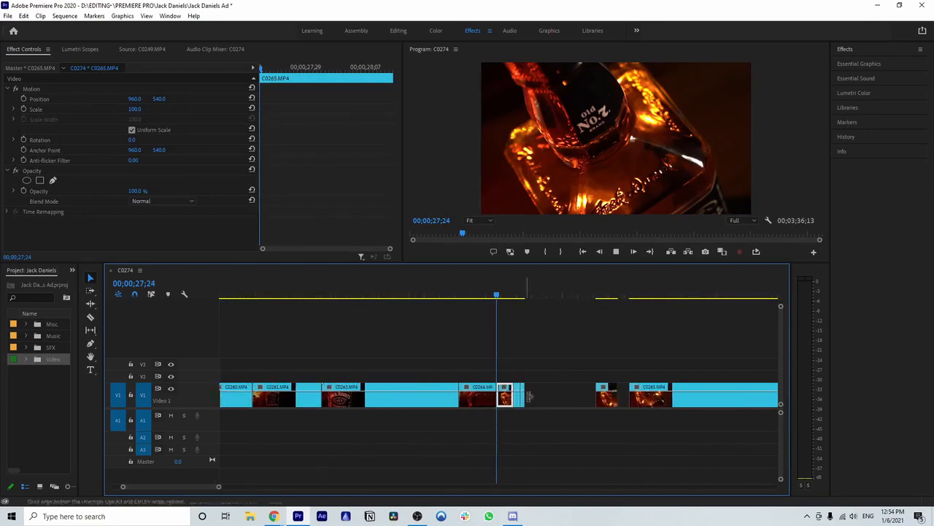
key(space)
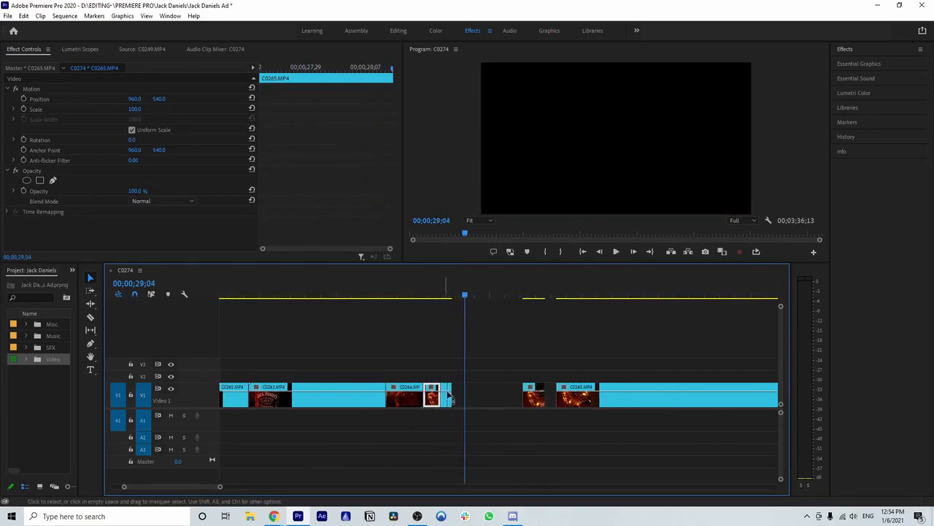
scroll(519, 316, down, 3)
click(455, 298)
key(space)
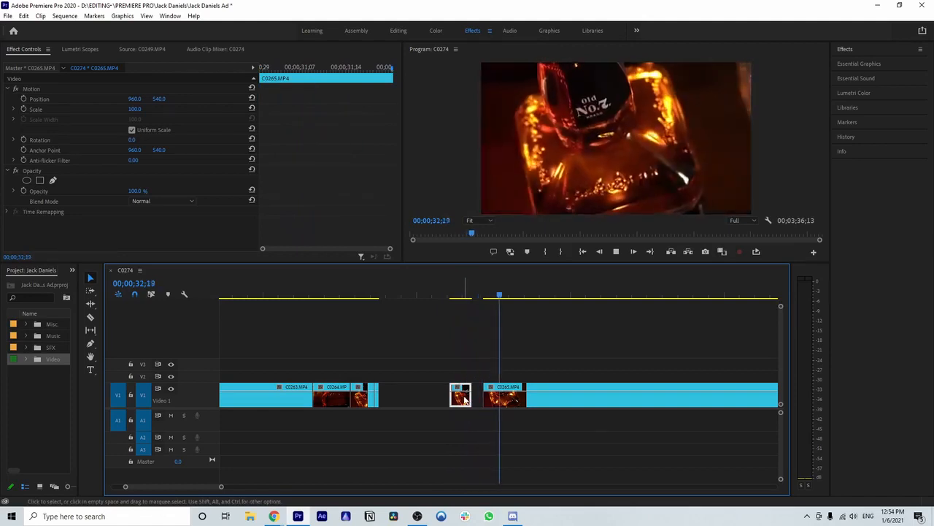
key(Delete)
Step: Review the long remainder of C0265.MP4 through to its end, then delete it
scroll(530, 394, down, 5)
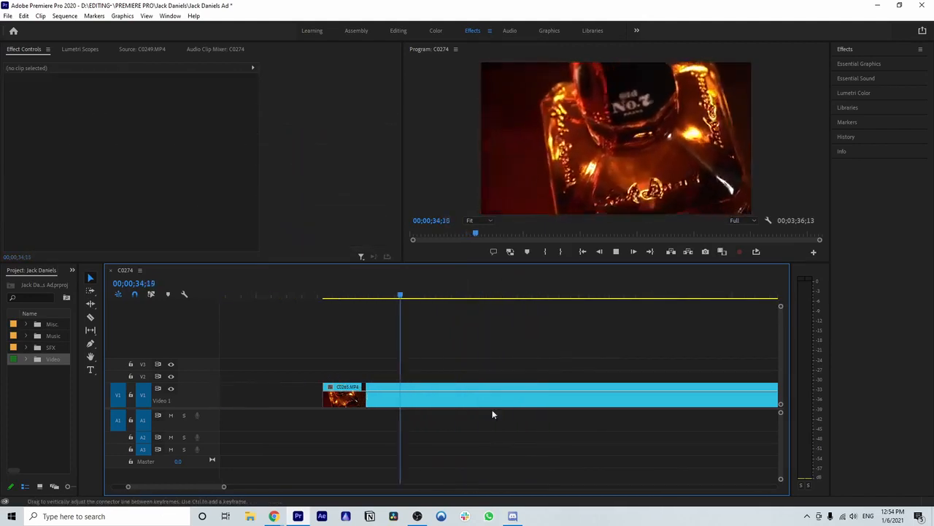
drag(224, 486, 245, 489)
scroll(424, 434, down, 2)
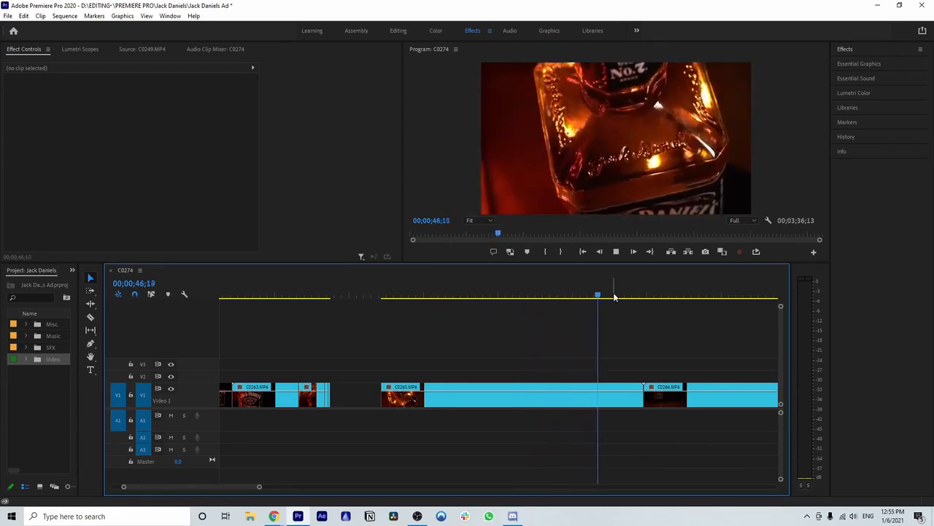
scroll(584, 333, down, 2)
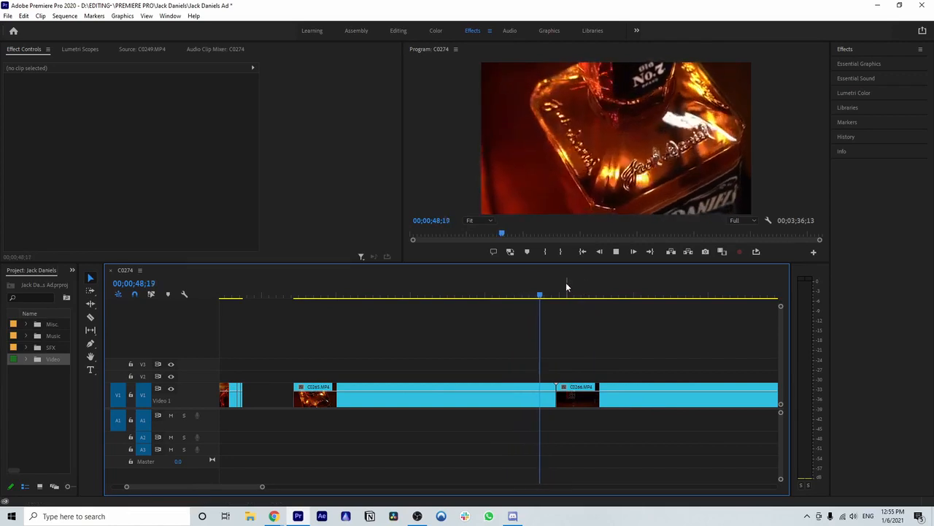
click(548, 297)
drag(537, 297, 509, 311)
key(space)
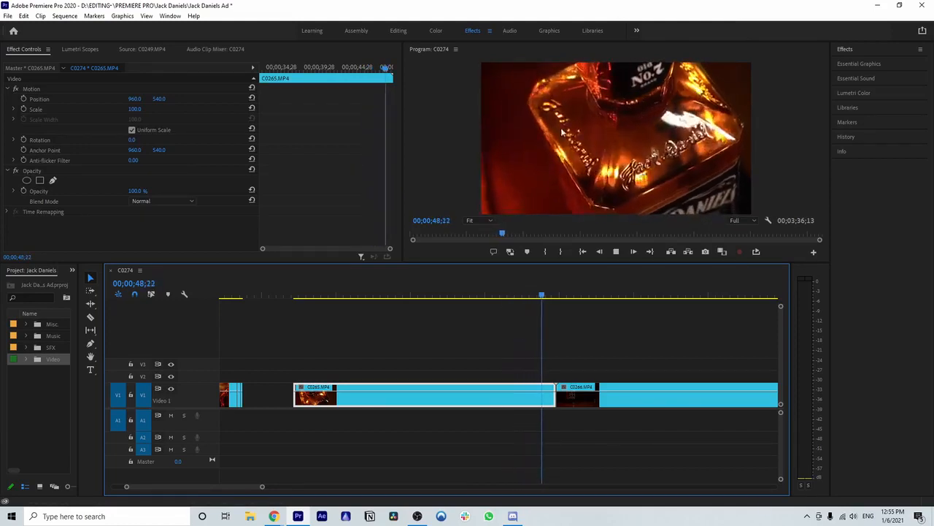
click(551, 298)
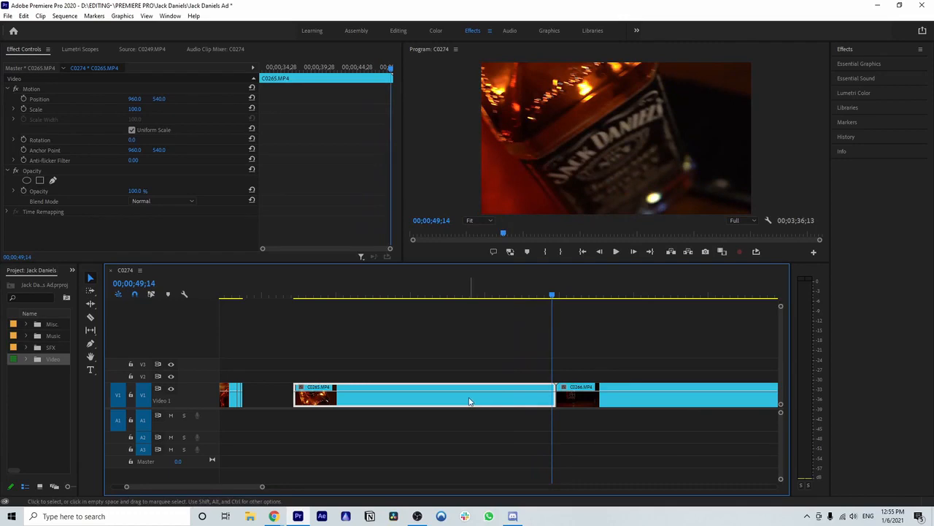
key(Delete)
Step: Review C0266.MP4 through to its end, then delete the whole clip from the timeline
scroll(474, 376, down, 5)
key(space)
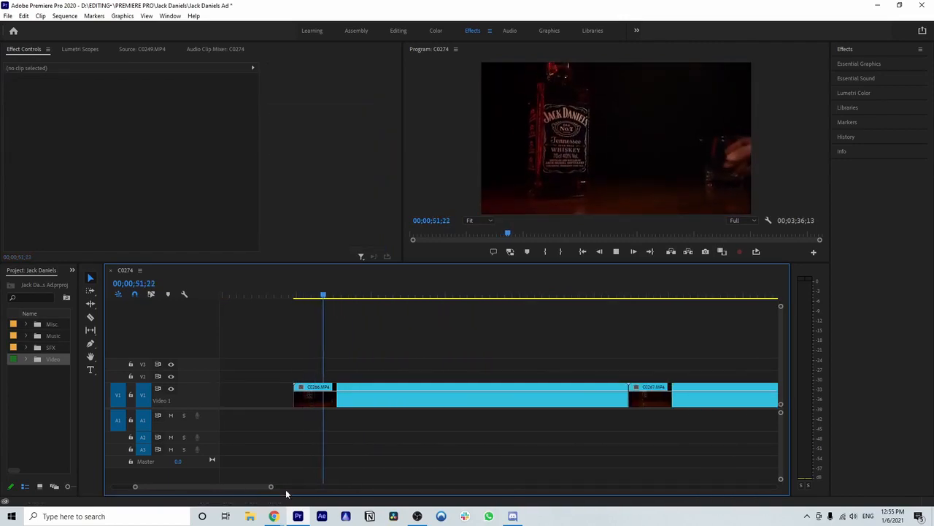
drag(271, 487, 285, 489)
scroll(418, 466, down, 3)
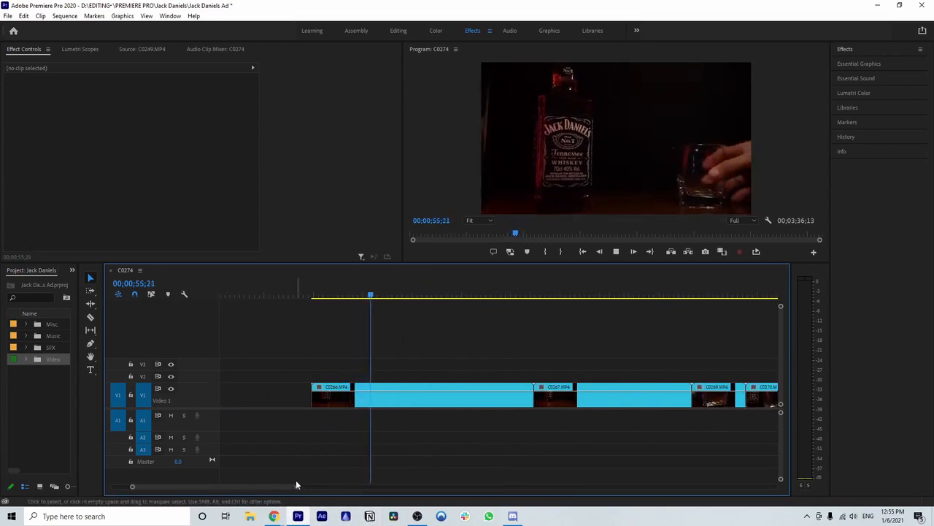
drag(296, 488, 253, 488)
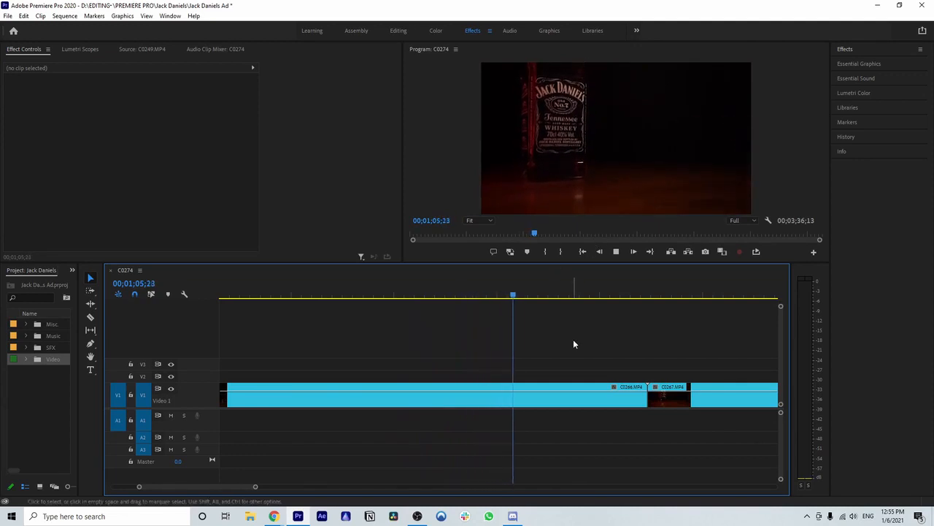
drag(256, 487, 293, 488)
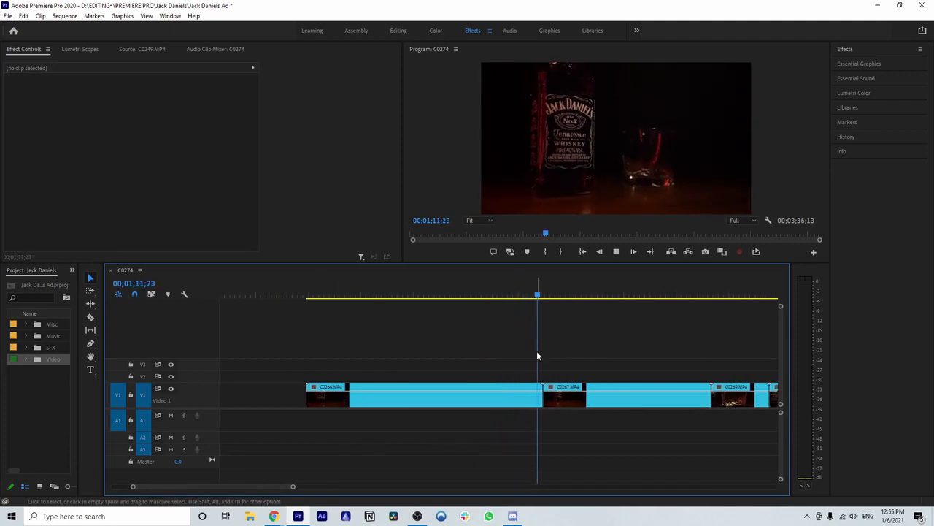
click(488, 397)
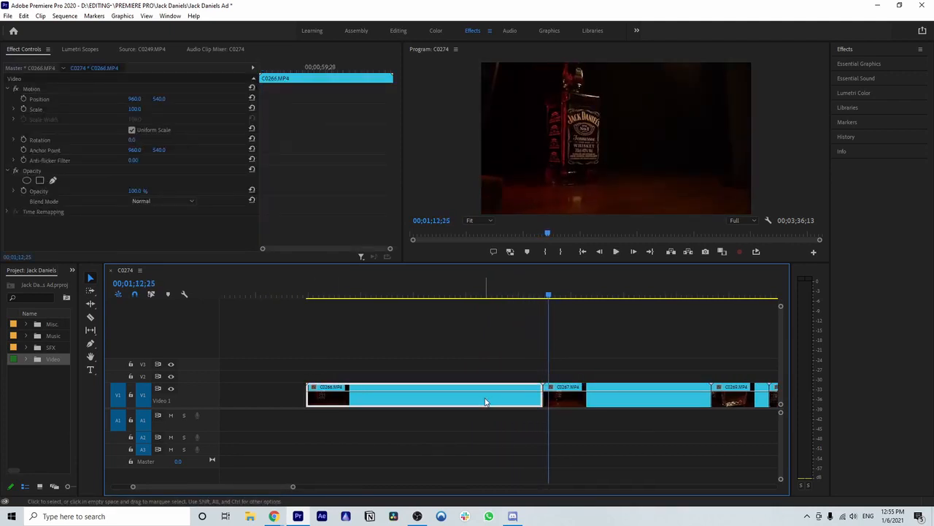
key(Delete)
Step: Review C0267.MP4 and split it at 00;01;20;13, just before the glass is placed beside the bottle
scroll(480, 395, down, 3)
key(space)
drag(294, 487, 279, 488)
scroll(469, 417, down, 2)
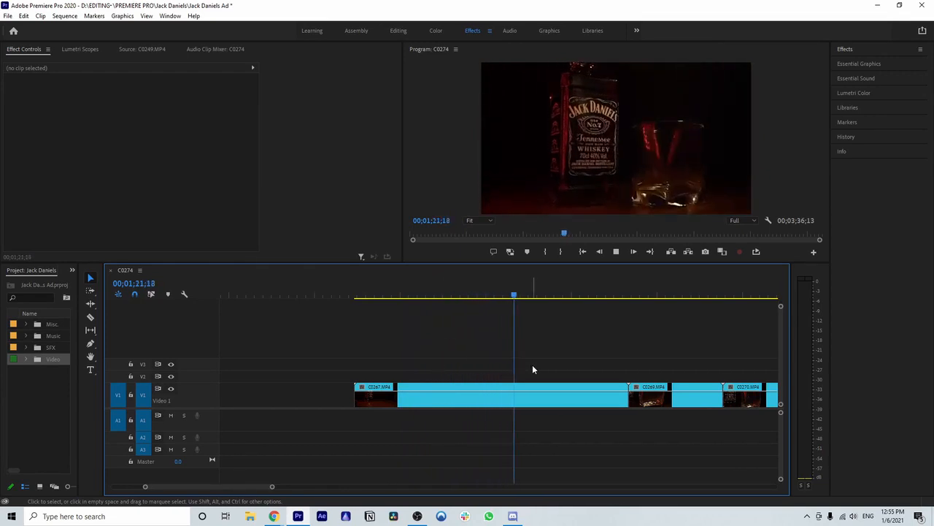
key(space)
drag(519, 295, 482, 296)
key(space)
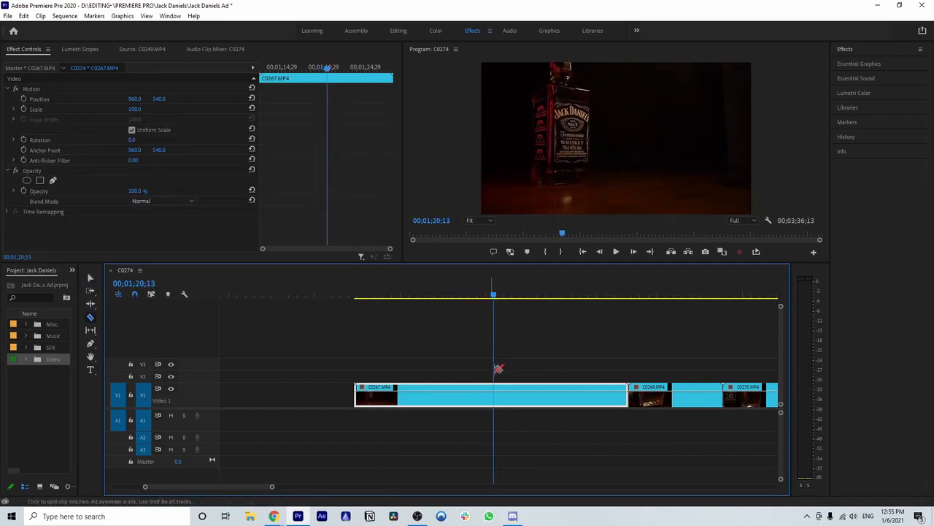
click(496, 396)
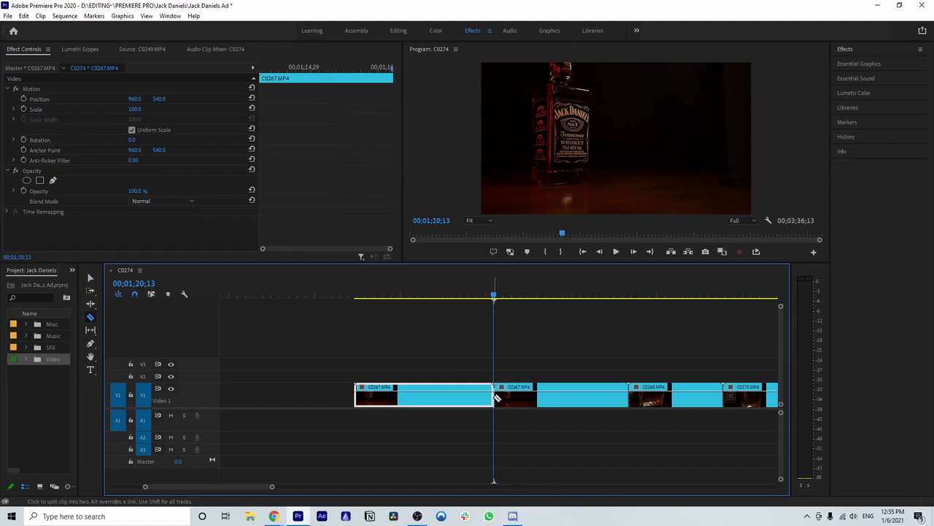
Step: Split C0267.MP4 a second time at 00;01;22;07 to isolate the short glass-placing shot
key(space)
key(space)
key(Right)
key(Right)
key(Right)
key(Right)
key(Right)
key(Right)
key(Right)
key(Right)
key(Right)
key(Right)
click(527, 391)
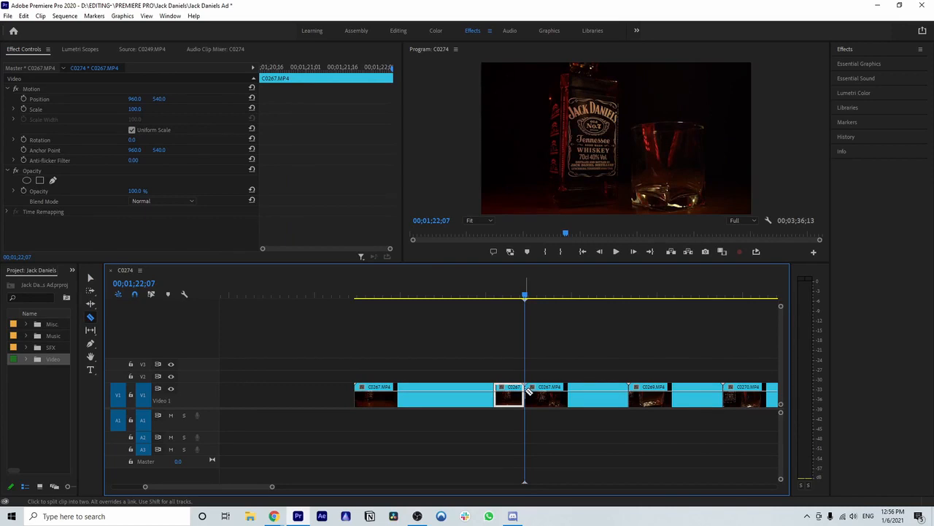
Step: Review the short middle piece of C0267.MP4, then delete the clip's parts before and after it
mouse_move(527, 296)
mouse_down()
mouse_move(576, 297)
mouse_move(509, 299)
mouse_up()
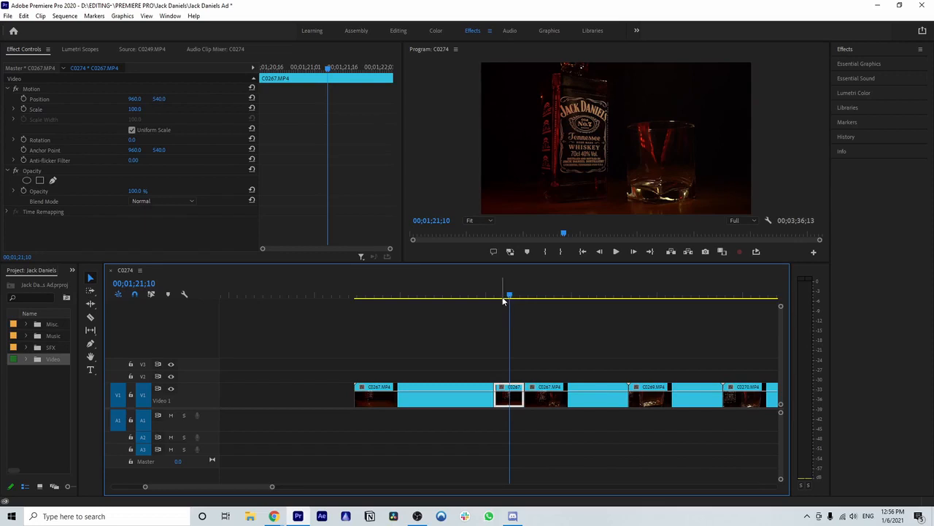
key(space)
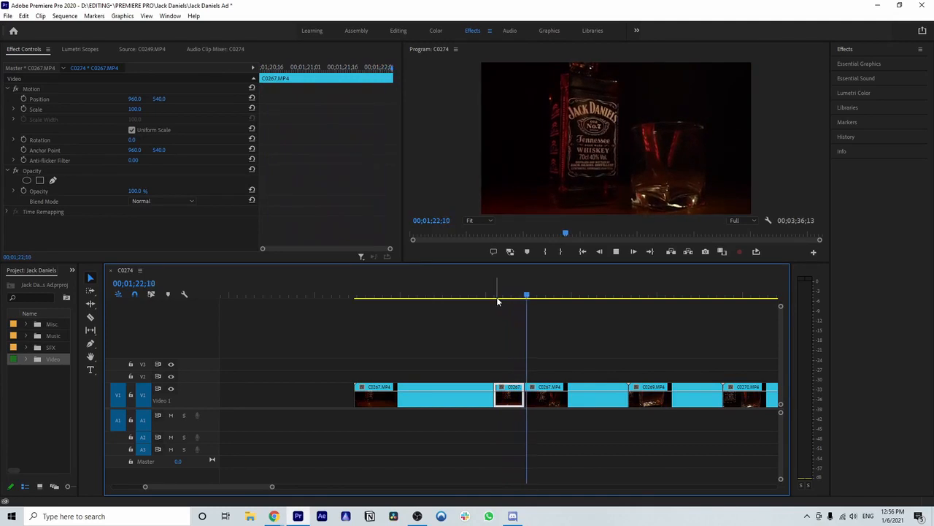
key(space)
click(437, 400)
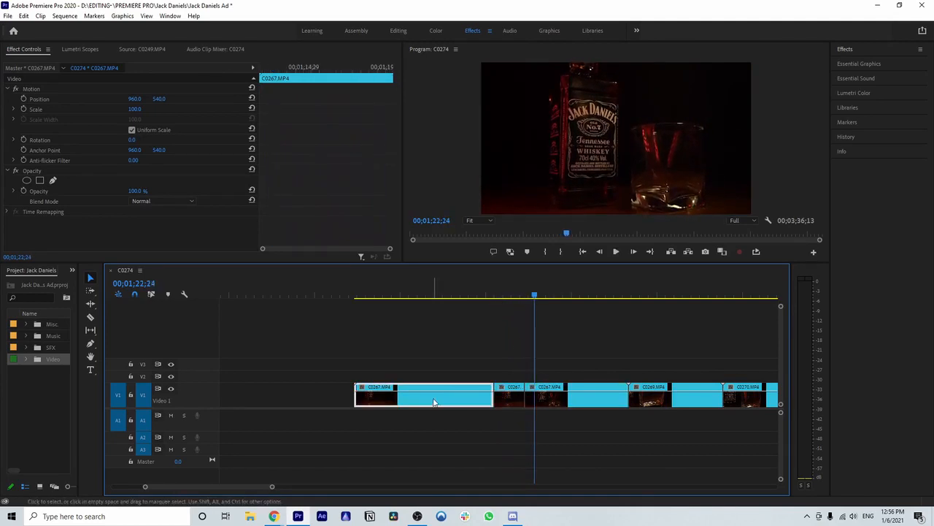
key(Delete)
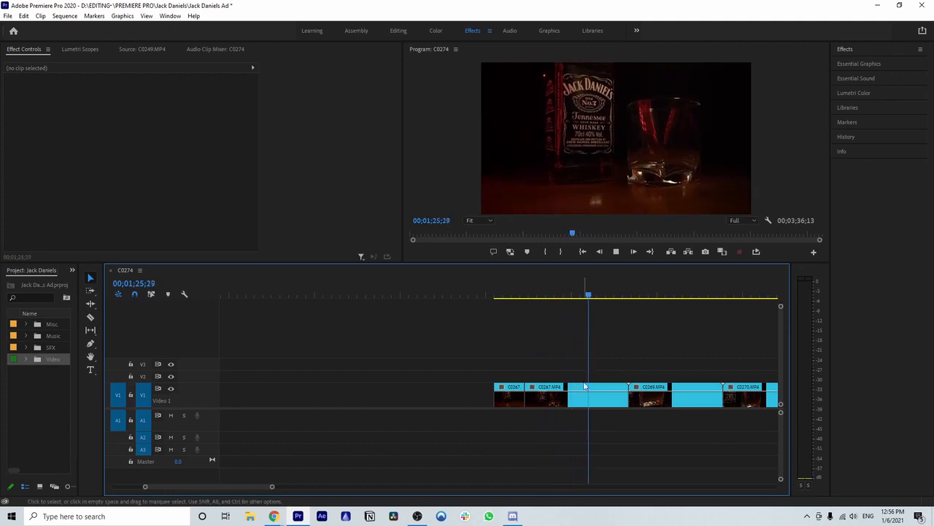
click(599, 404)
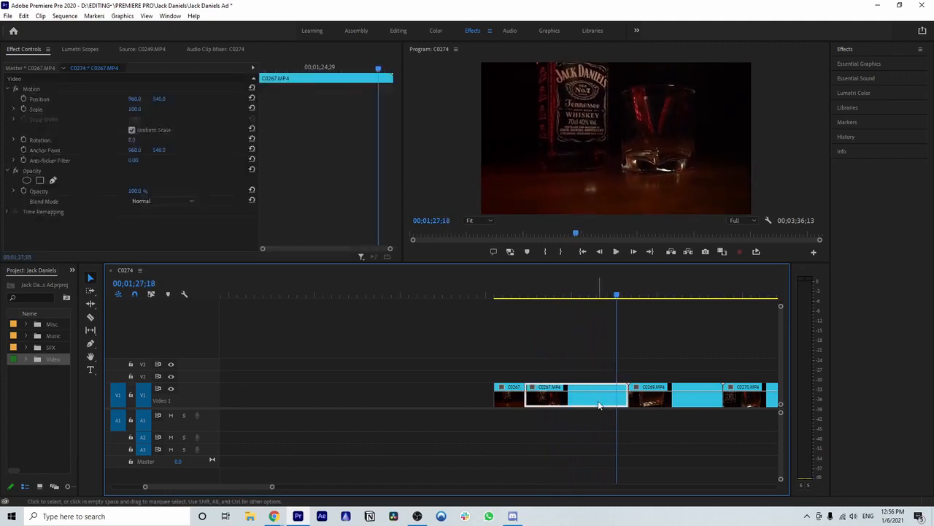
key(Delete)
Step: Place the short C0267.MP4 piece directly behind the assembled shots and close the large empty gap after it
drag(273, 487, 310, 408)
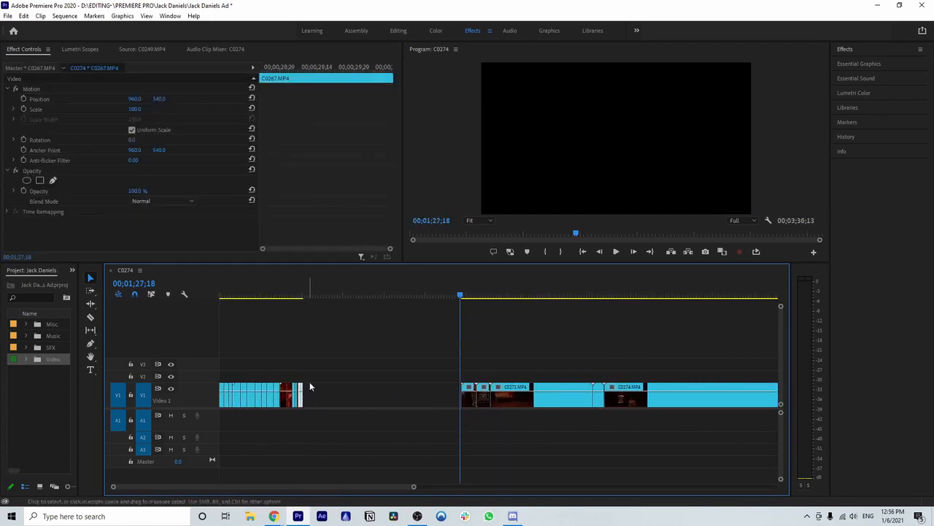
click(385, 396)
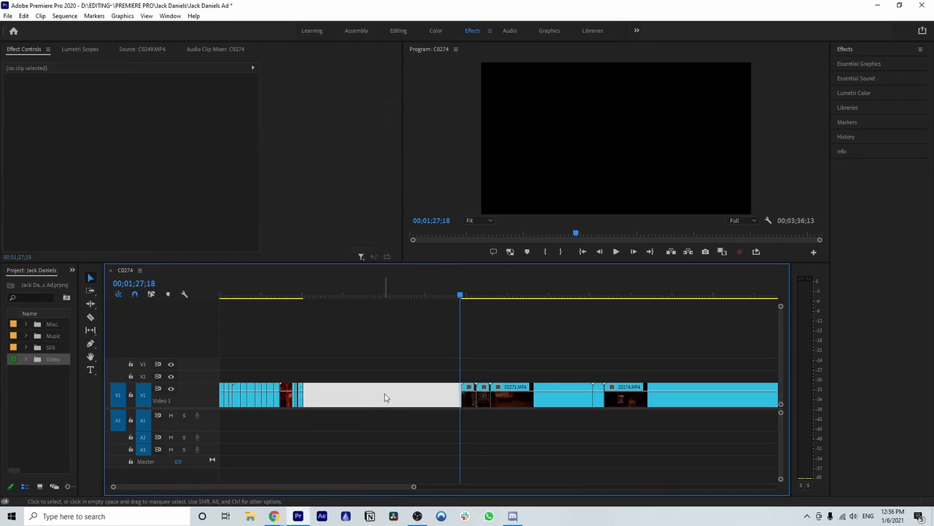
key(Delete)
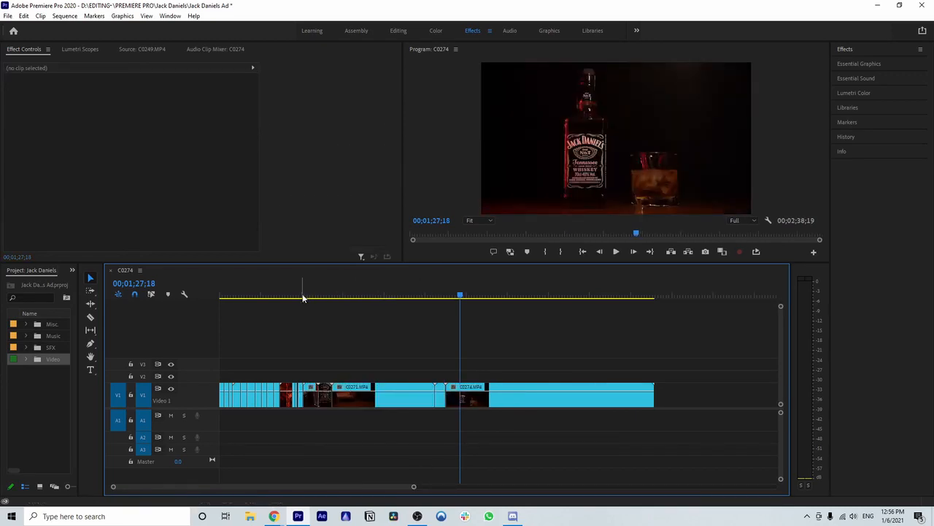
Step: Play back the newly placed C0267.MP4 shot and continue into C0269.MP4
click(303, 298)
drag(413, 488, 305, 487)
click(411, 295)
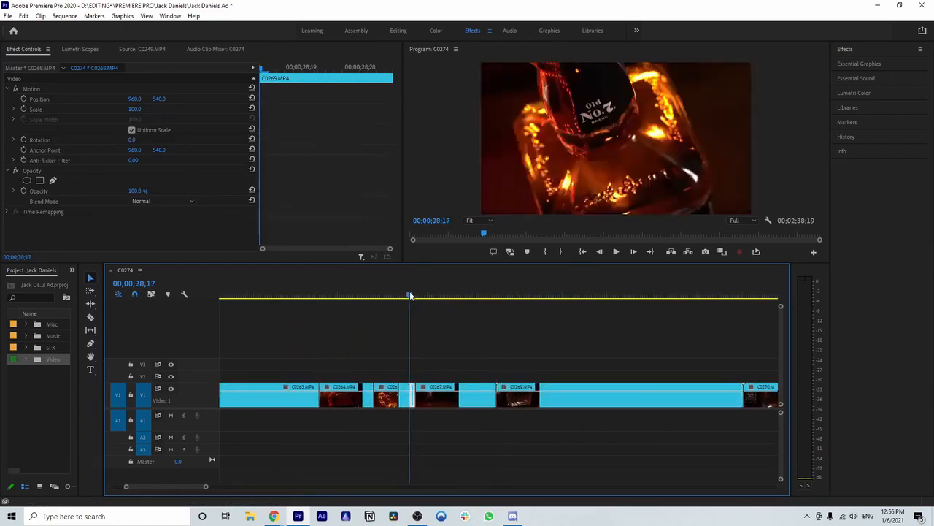
key(space)
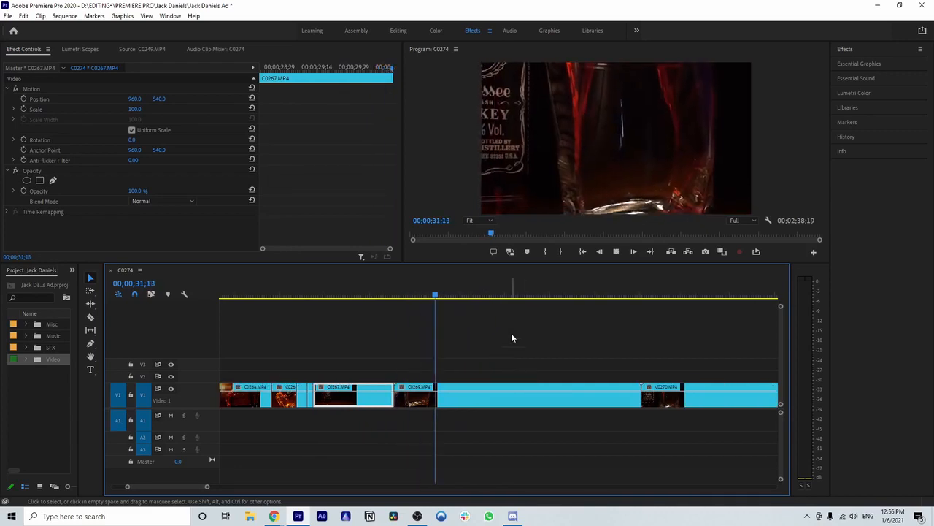
key(space)
Step: Find the moment just before the ice drops into the glass in C0269.MP4 and split the clip at 00;00;31;12
drag(601, 298, 449, 296)
key(space)
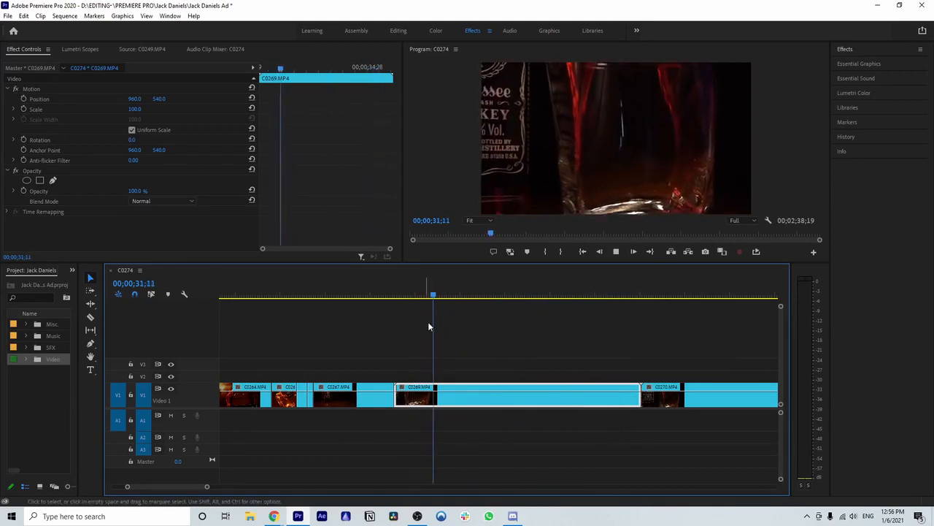
drag(481, 295, 402, 301)
key(space)
key(space)
drag(477, 295, 421, 302)
key(c)
click(433, 394)
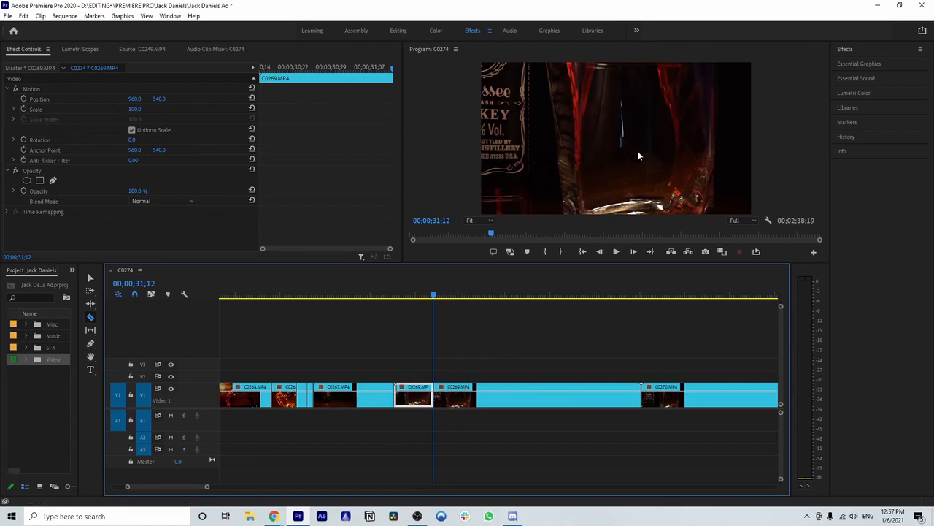
Step: Split C0269.MP4 again at 00;00;32;28, after the ice has landed in the glass
key(space)
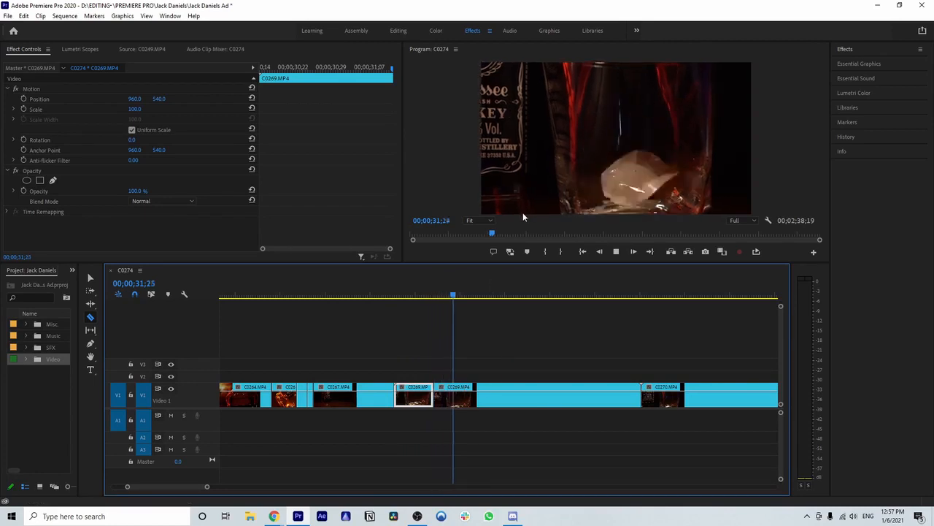
key(space)
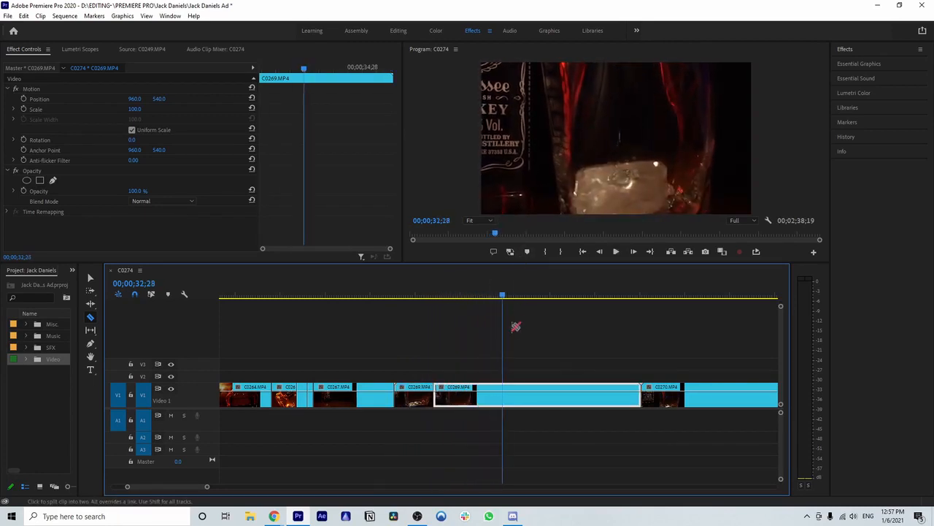
click(507, 397)
key(v)
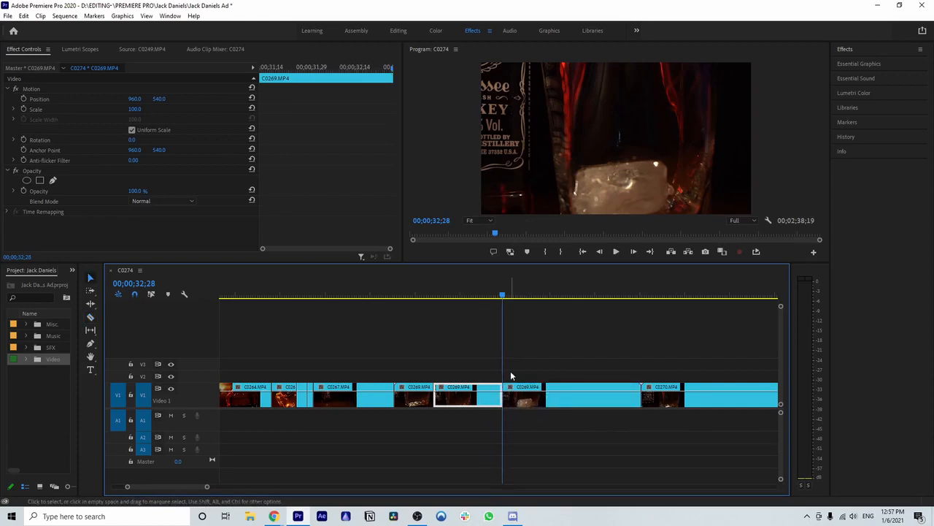
Step: Check the remainder of C0269.MP4, then delete it and the piece before the ice-drop shot
drag(504, 295, 629, 298)
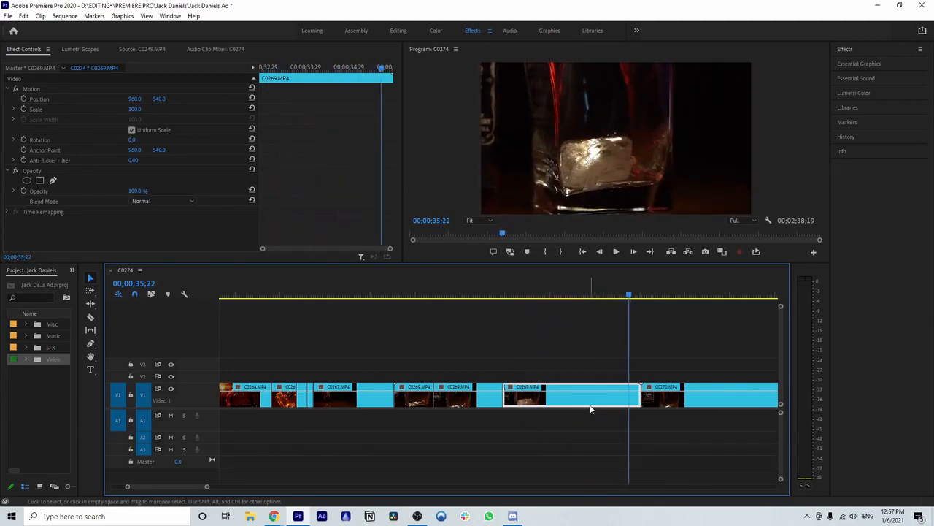
key(Delete)
click(419, 403)
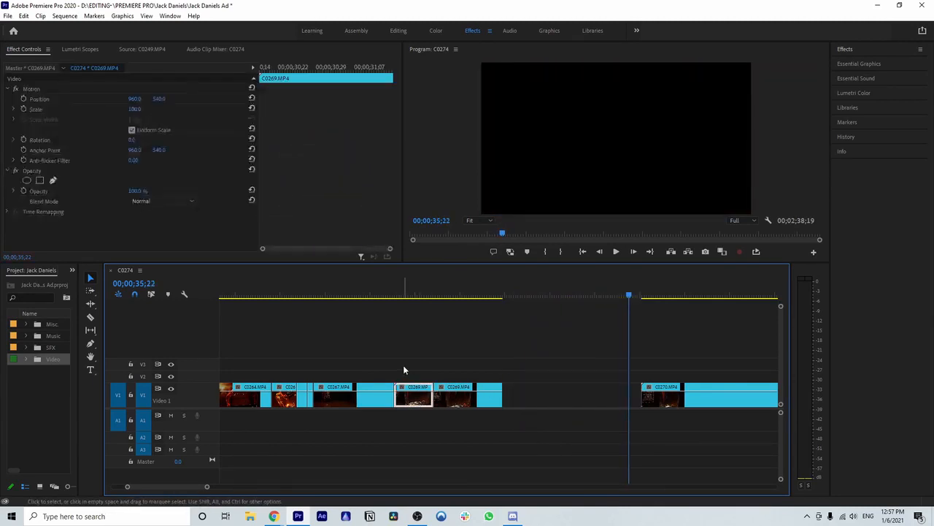
key(Delete)
Step: Move the C0269.MP4 ice-drop shot directly behind the C0267.MP4 shot
click(387, 295)
key(space)
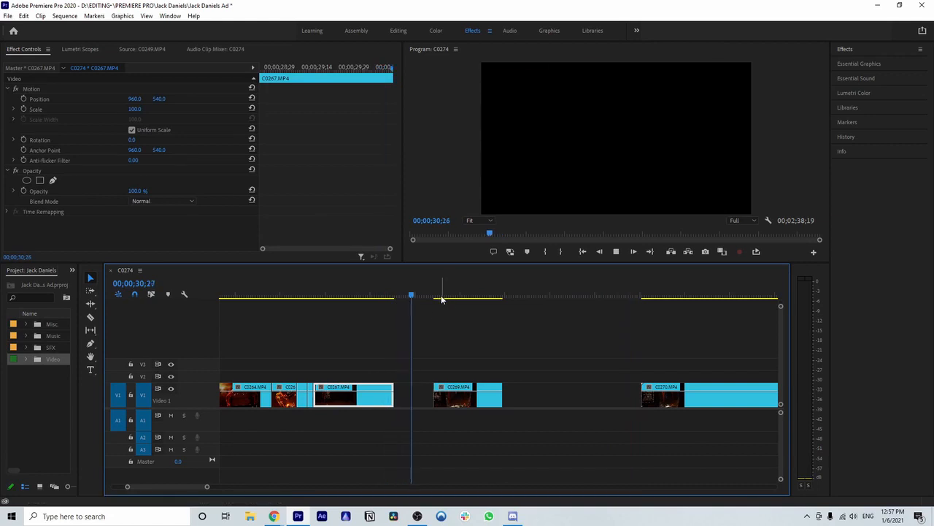
key(space)
drag(477, 400, 437, 405)
scroll(481, 389, down, 3)
scroll(482, 389, up, 5)
click(471, 418)
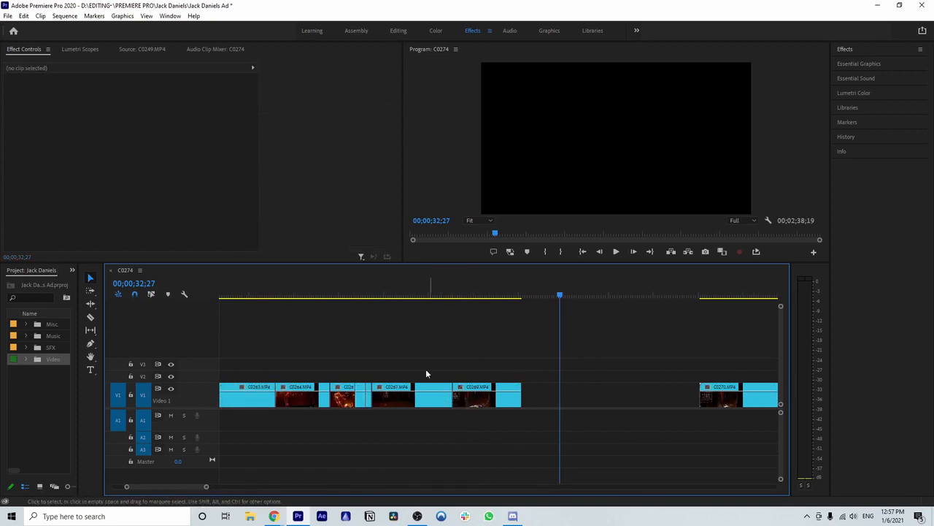
Step: Play back the C0267.MP4 and C0269.MP4 shots, then close the empty gap before C0270.MP4
click(376, 296)
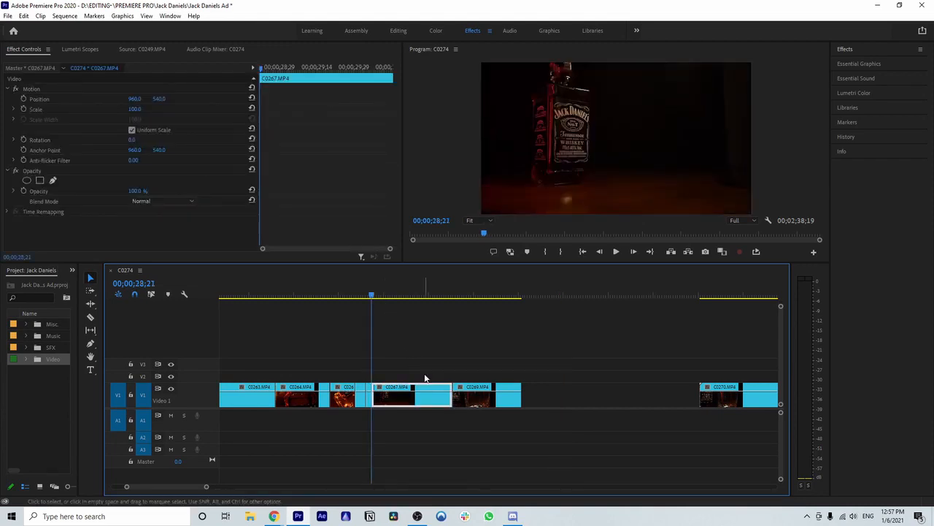
key(space)
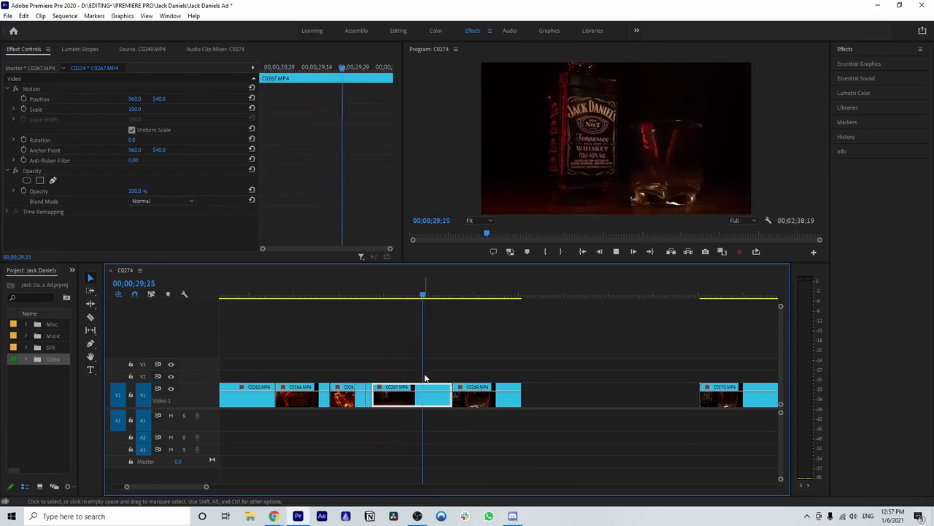
key(space)
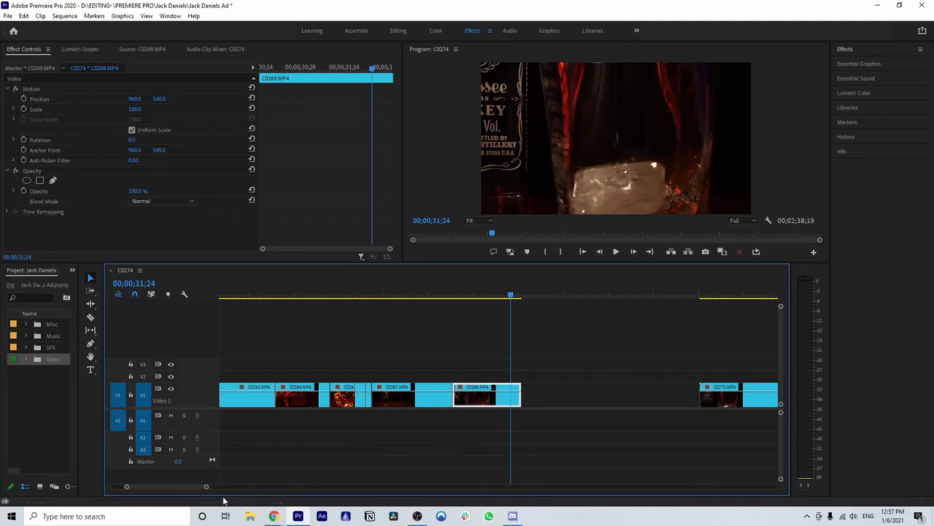
mouse_move(206, 487)
mouse_down()
mouse_move(227, 486)
mouse_move(206, 487)
mouse_up()
click(570, 399)
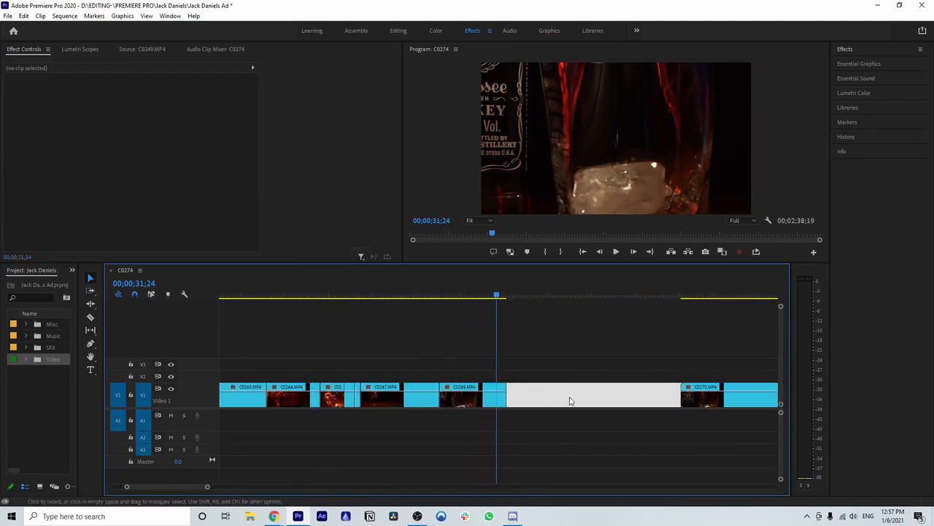
key(Delete)
Step: Play back the C0269.MP4 ice-drop shot and C0270.MP4 through to the start of C0271.MP4
click(449, 298)
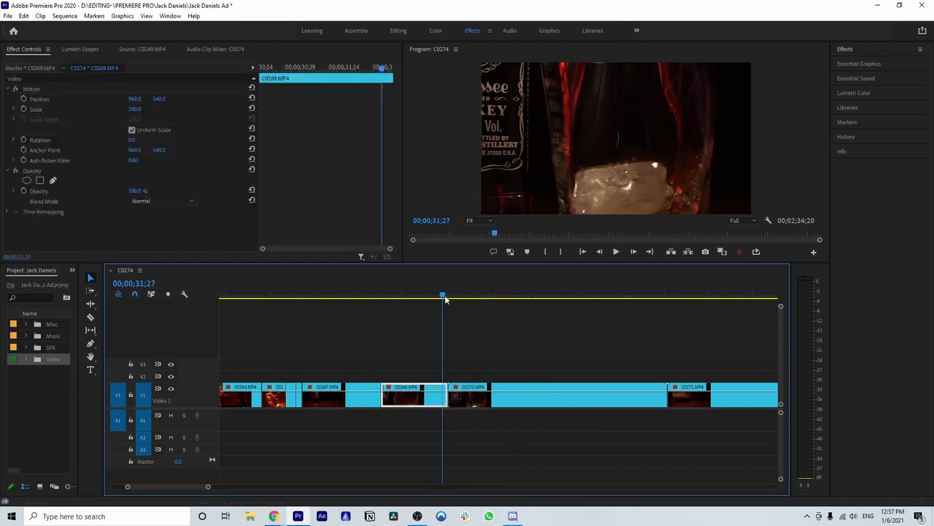
scroll(543, 342, down, 3)
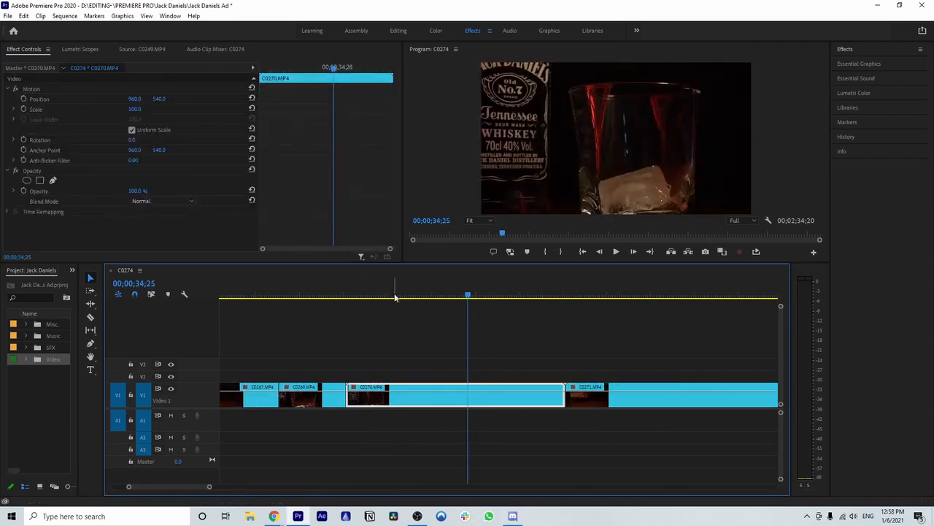
key(space)
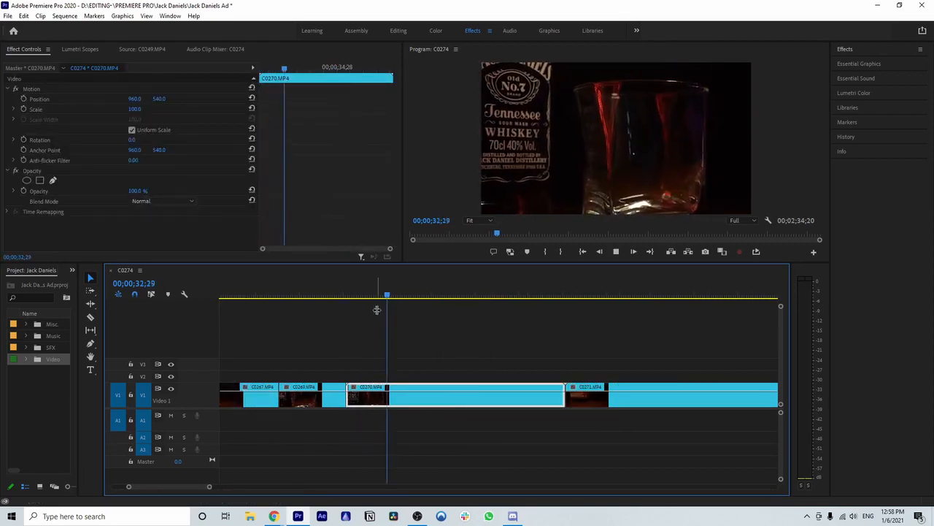
click(287, 296)
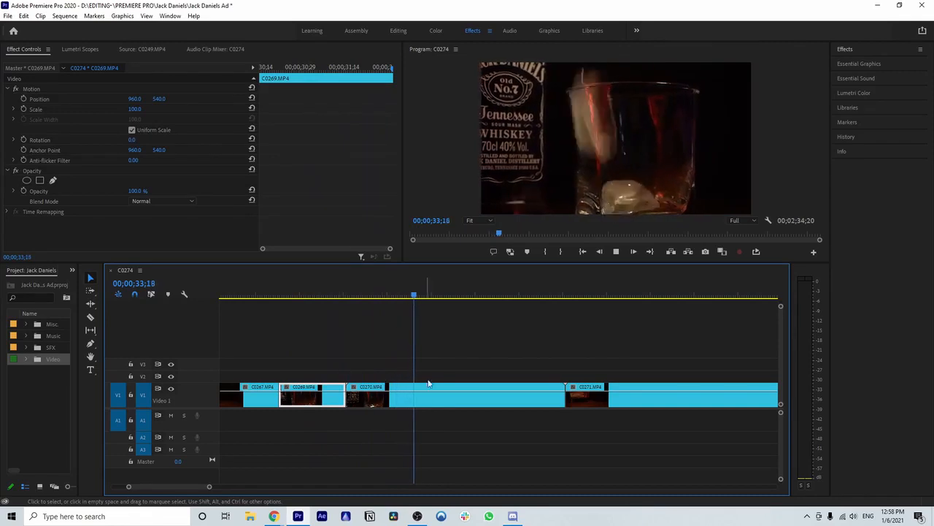
key(space)
key(space)
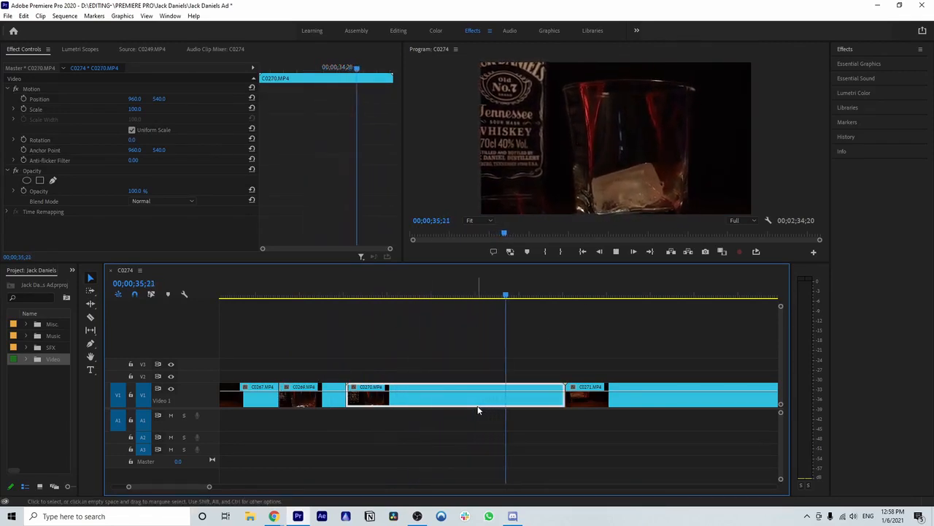
key(space)
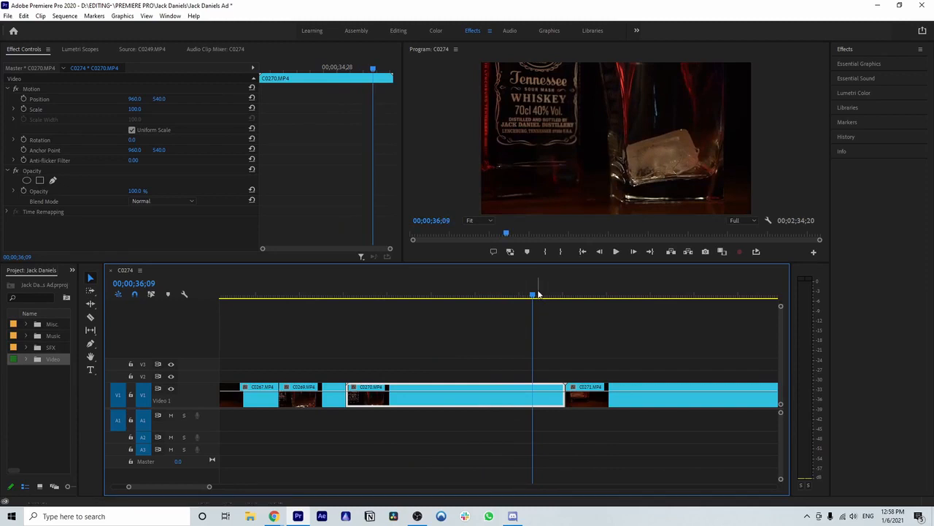
Step: Replay the C0269.MP4 and C0270.MP4 shots to compare them, then delete C0270.MP4 from the timeline
drag(534, 293, 285, 322)
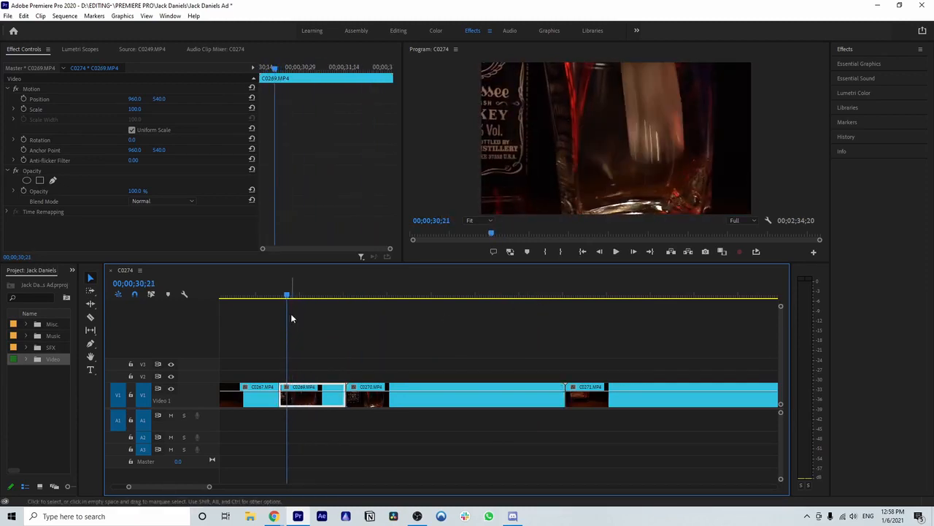
key(space)
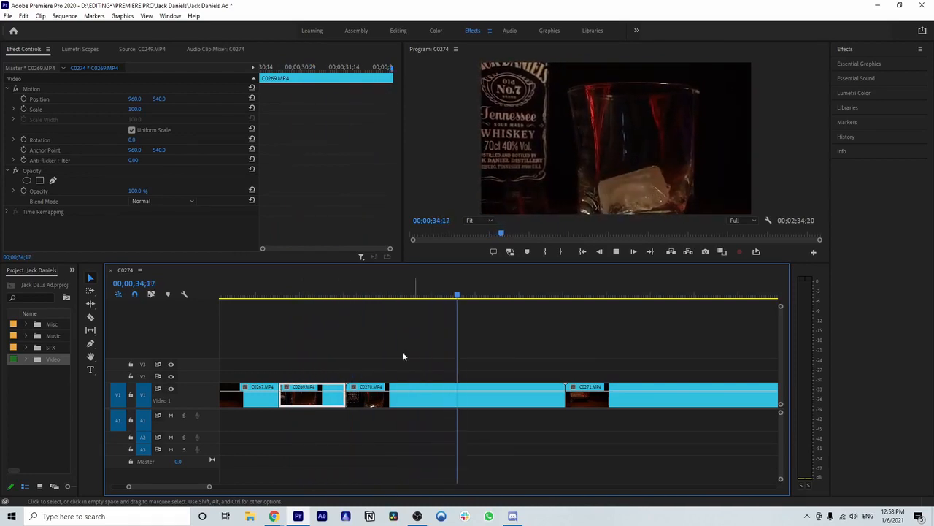
click(299, 296)
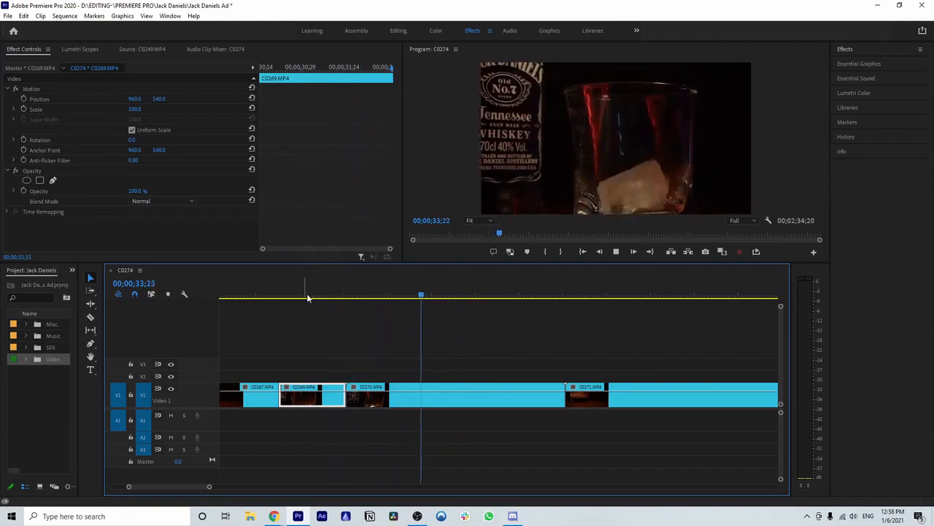
key(space)
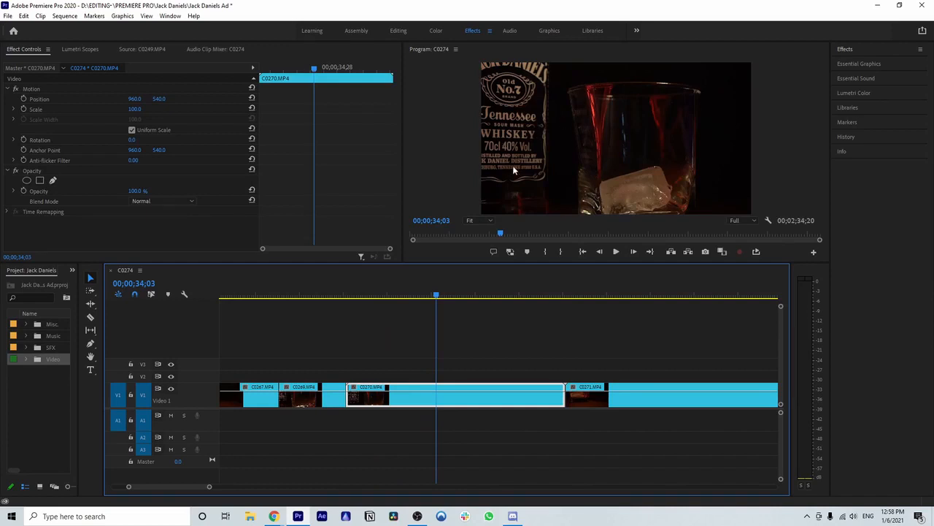
drag(436, 295, 359, 346)
key(space)
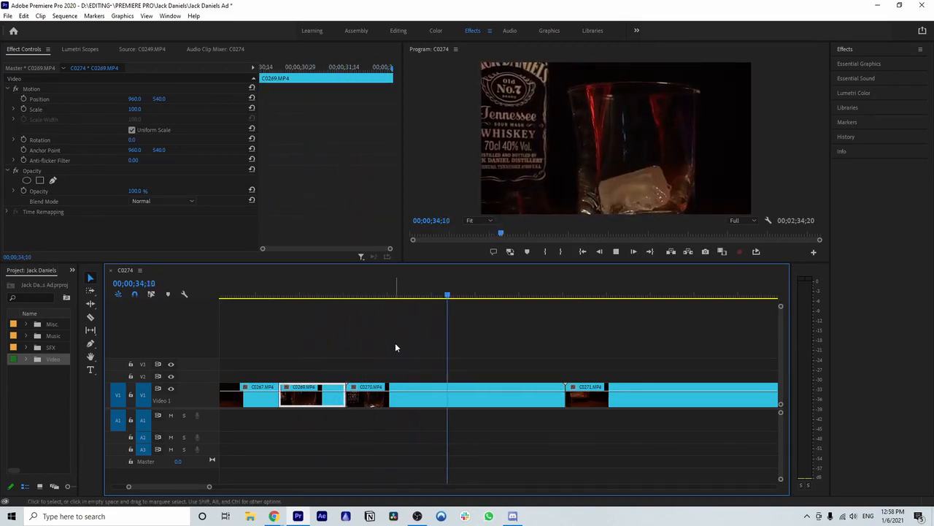
click(426, 392)
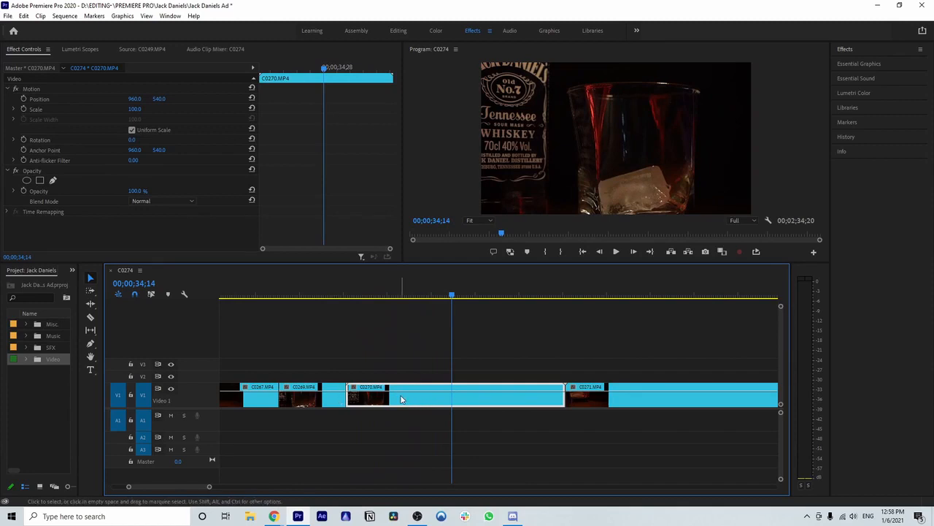
key(Delete)
Step: Play the opening of C0271.MP4 up to 00;00;42;08 to review the footage
click(565, 295)
scroll(532, 368, down, 5)
key(space)
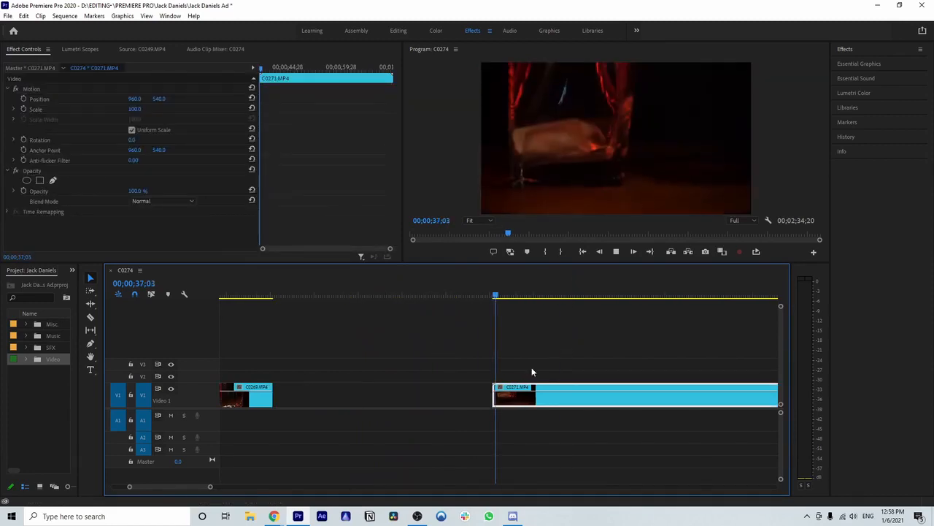
drag(211, 487, 234, 487)
scroll(368, 426, down, 2)
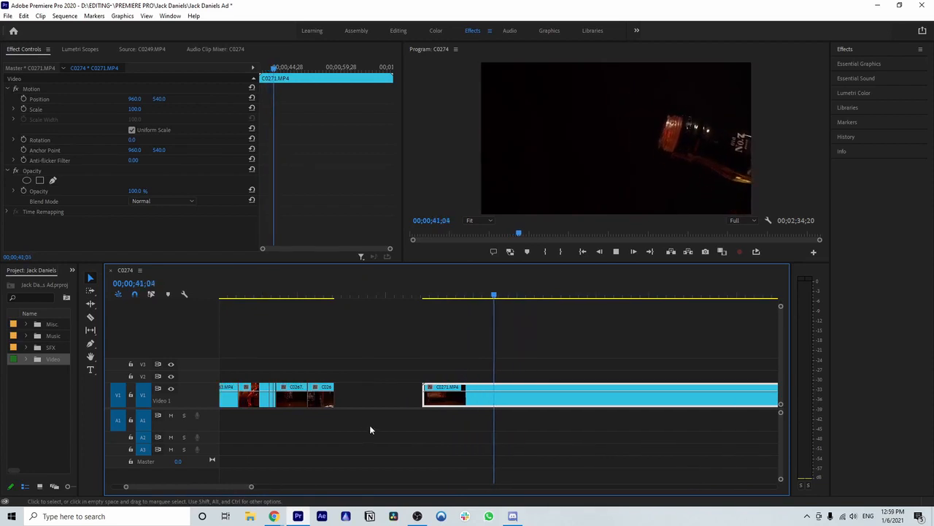
drag(269, 487, 340, 493)
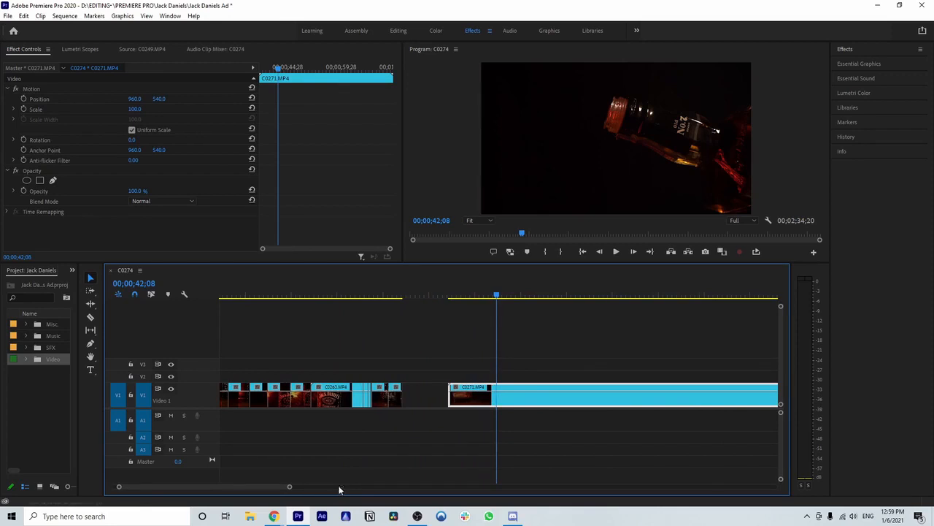
drag(285, 487, 314, 488)
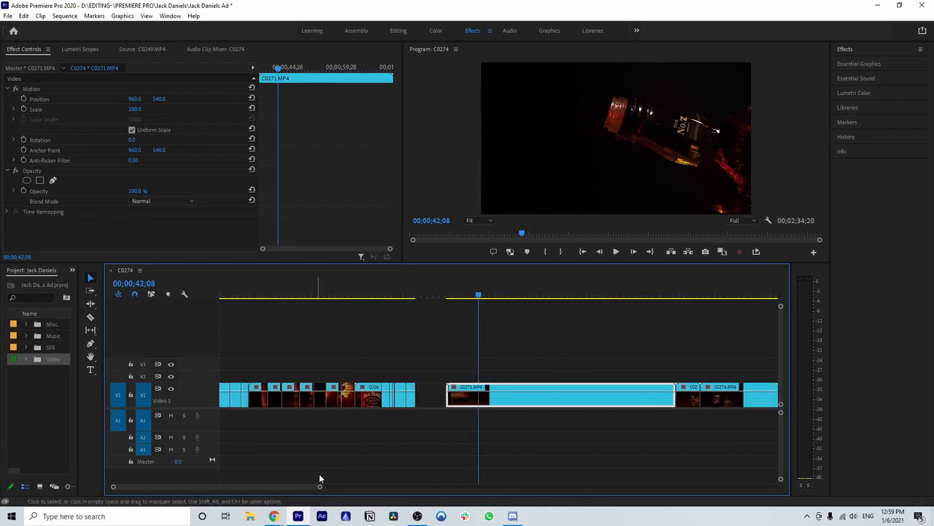
Step: Play back the assembled shots from the sequence start through the end of the C0269.MP4 shot
drag(476, 294, 416, 296)
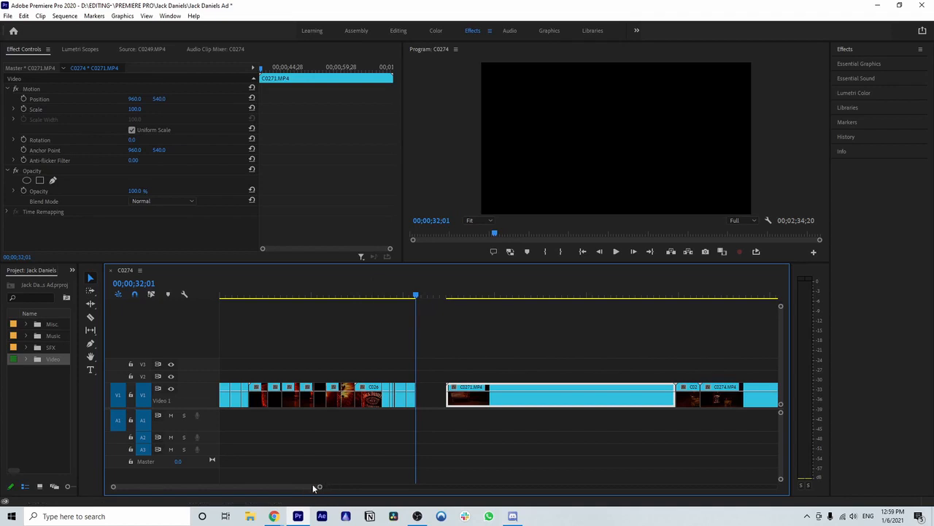
scroll(309, 484, up, 5)
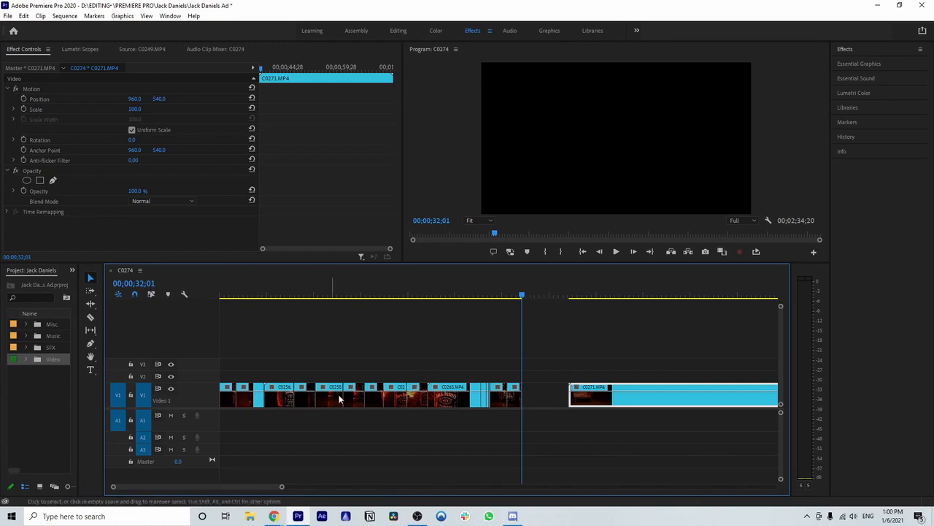
mouse_move(516, 296)
mouse_down()
mouse_move(494, 298)
mouse_move(503, 301)
mouse_up()
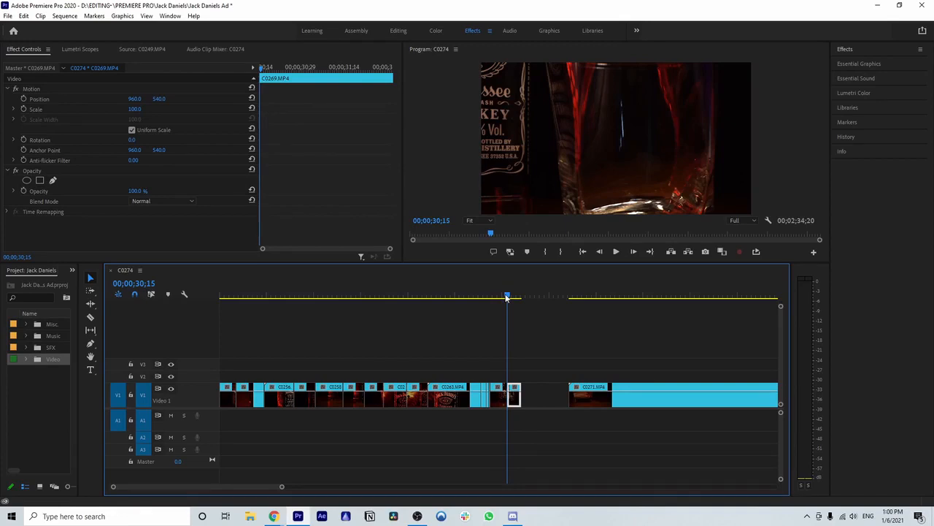
drag(501, 297, 214, 330)
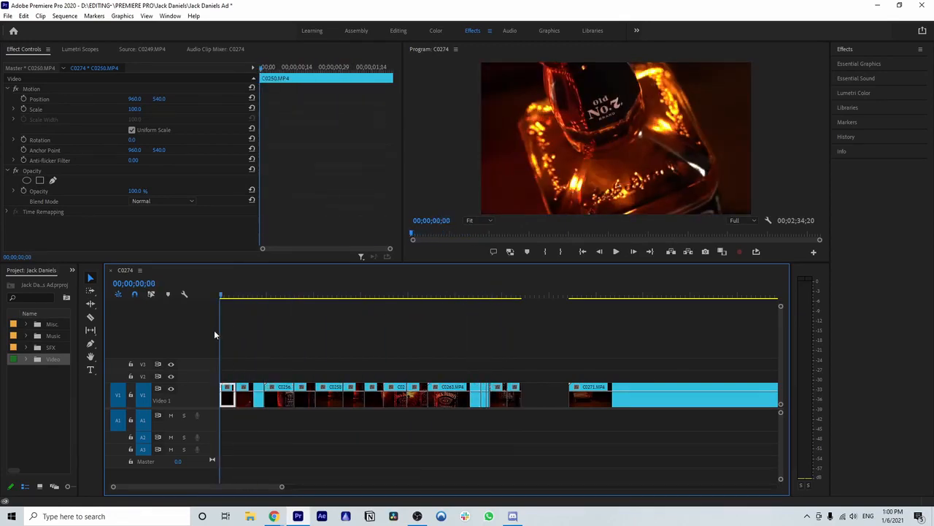
key(space)
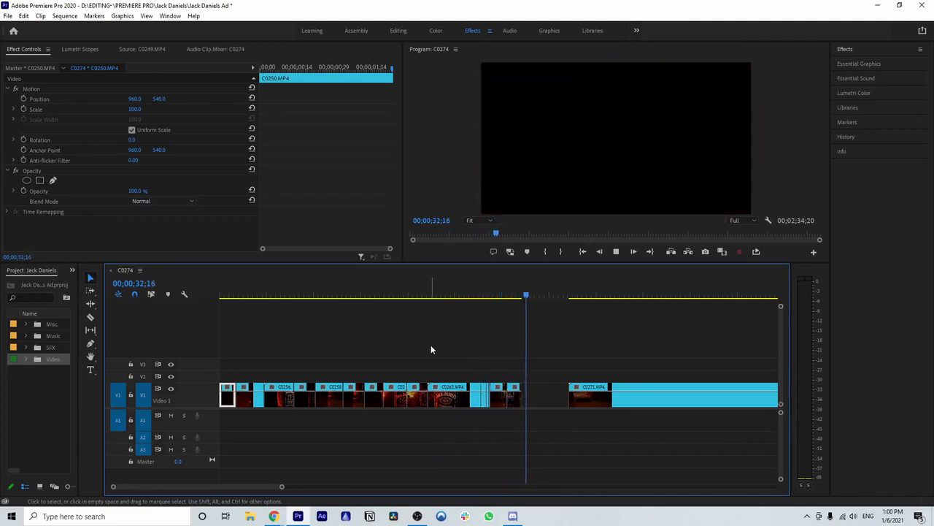
Step: Examine the start of C0271.MP4, the trimmed shots back to C0258.MP4, and the clips remaining up to C0274.MP4
drag(284, 486, 256, 487)
scroll(387, 365, down, 2)
click(428, 295)
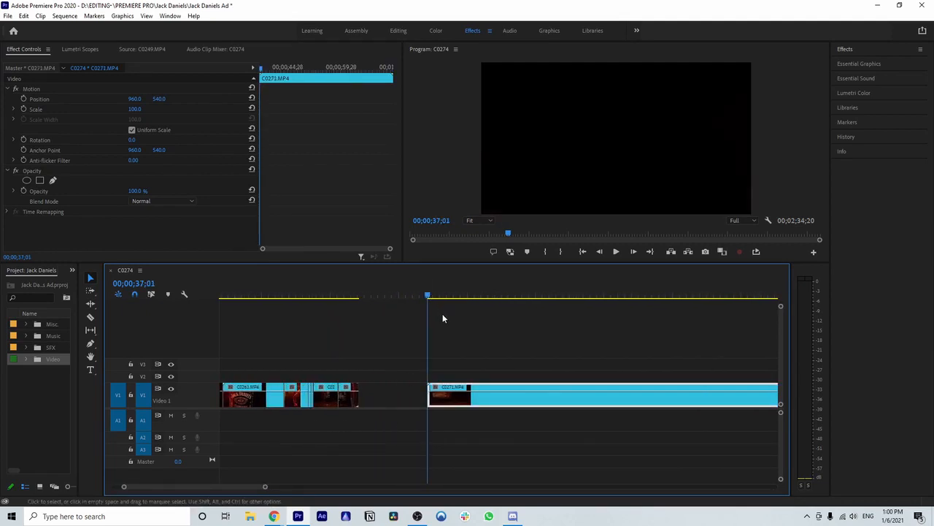
scroll(438, 321, down, 2)
drag(268, 487, 408, 476)
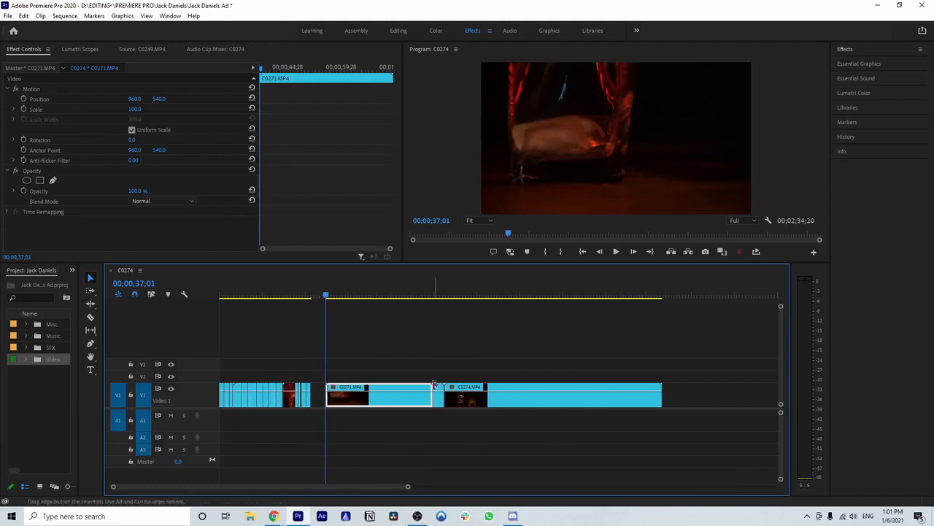
drag(408, 488, 294, 487)
drag(438, 298, 319, 318)
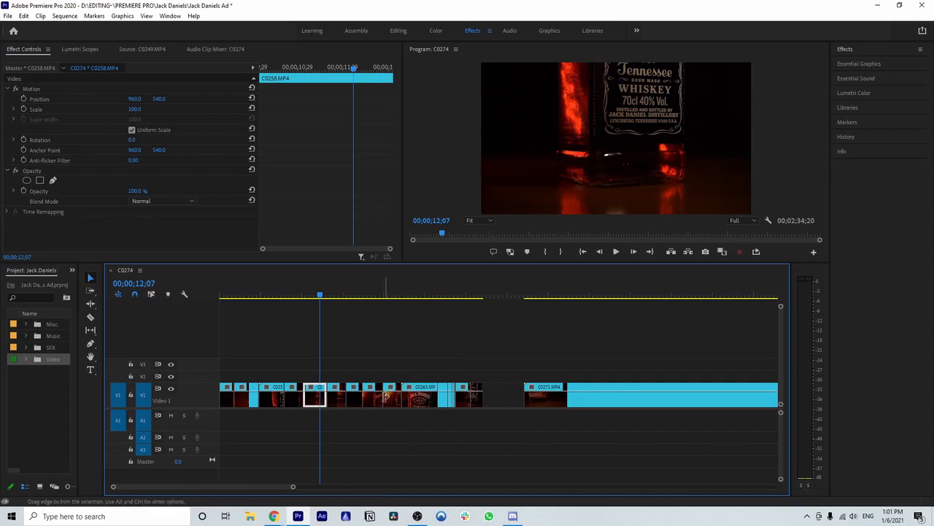
drag(293, 487, 366, 486)
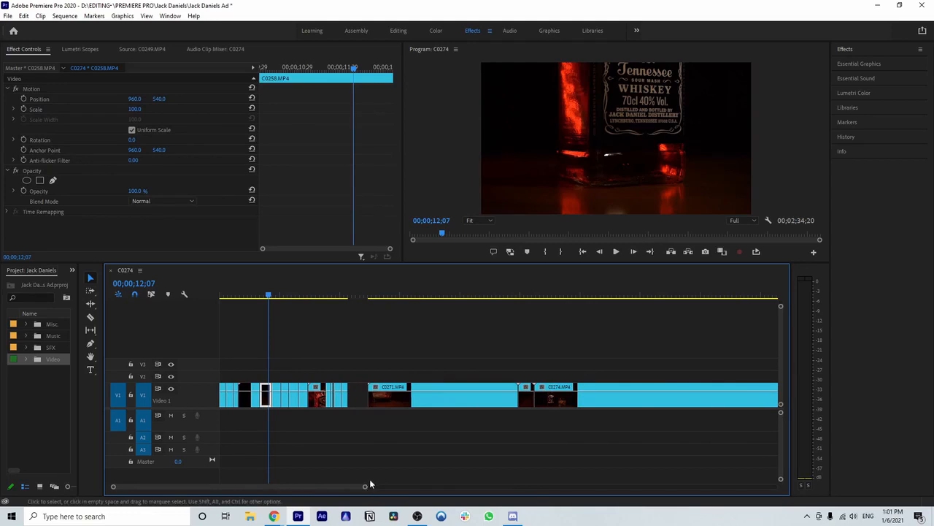